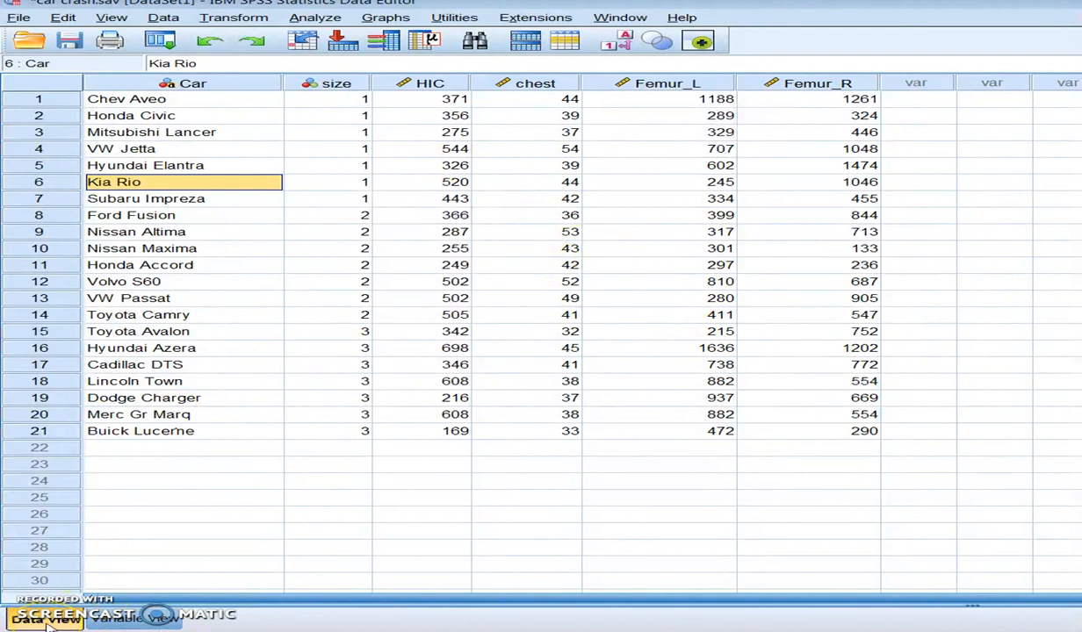
Step: Compare the car crash data rows with the list of variable definitions
{"action": "left_click", "coordinate": [115, 617]}
{"action": "left_click", "coordinate": [44, 619]}
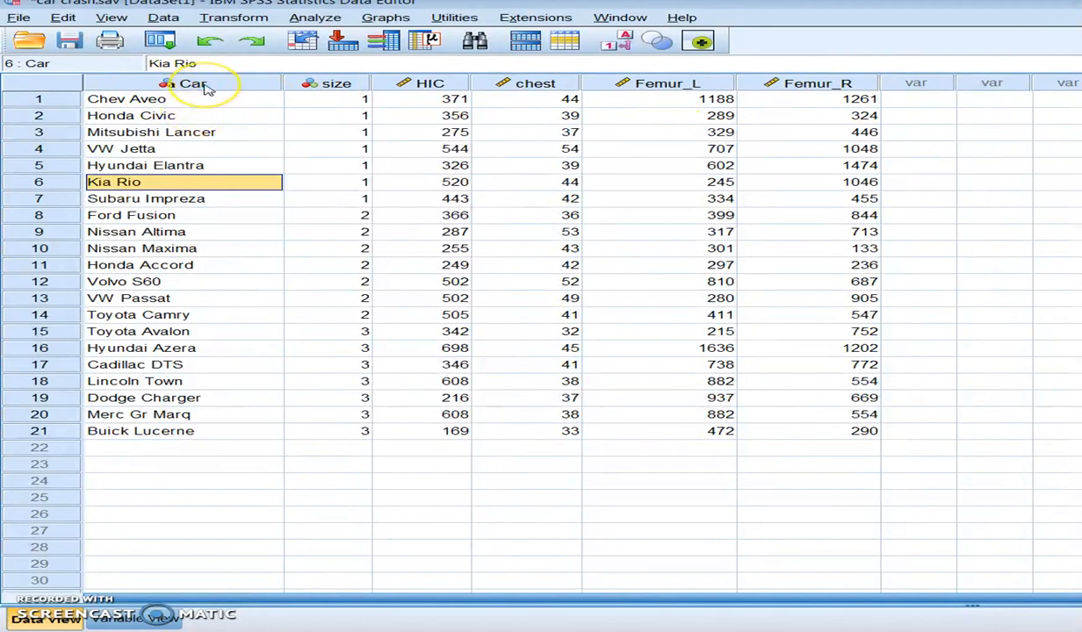
{"action": "mouse_move", "coordinate": [205, 89]}
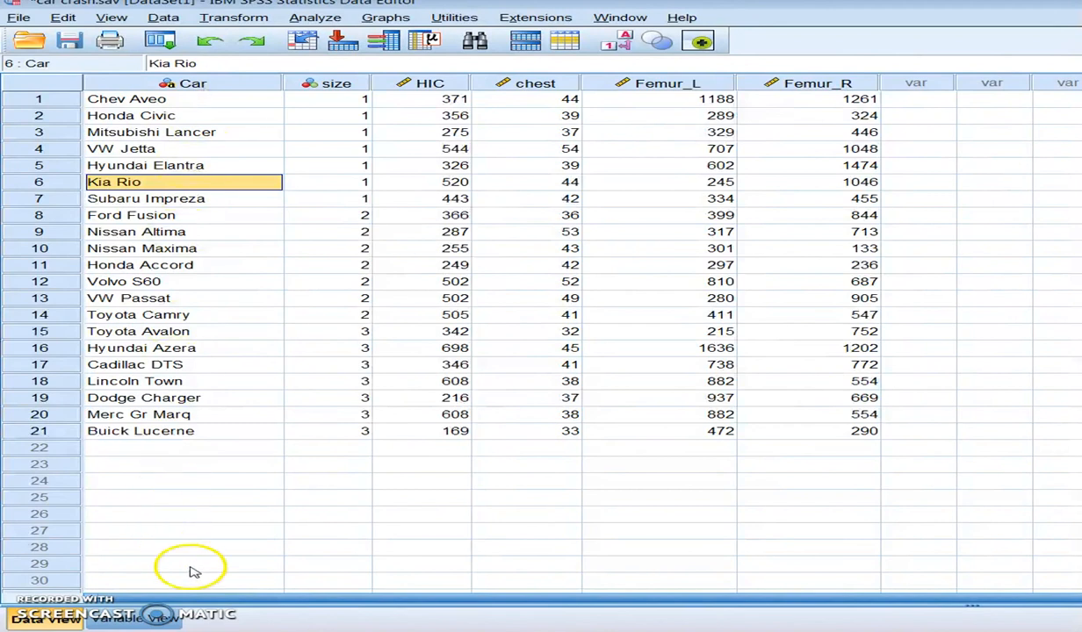
{"action": "left_click", "coordinate": [136, 618]}
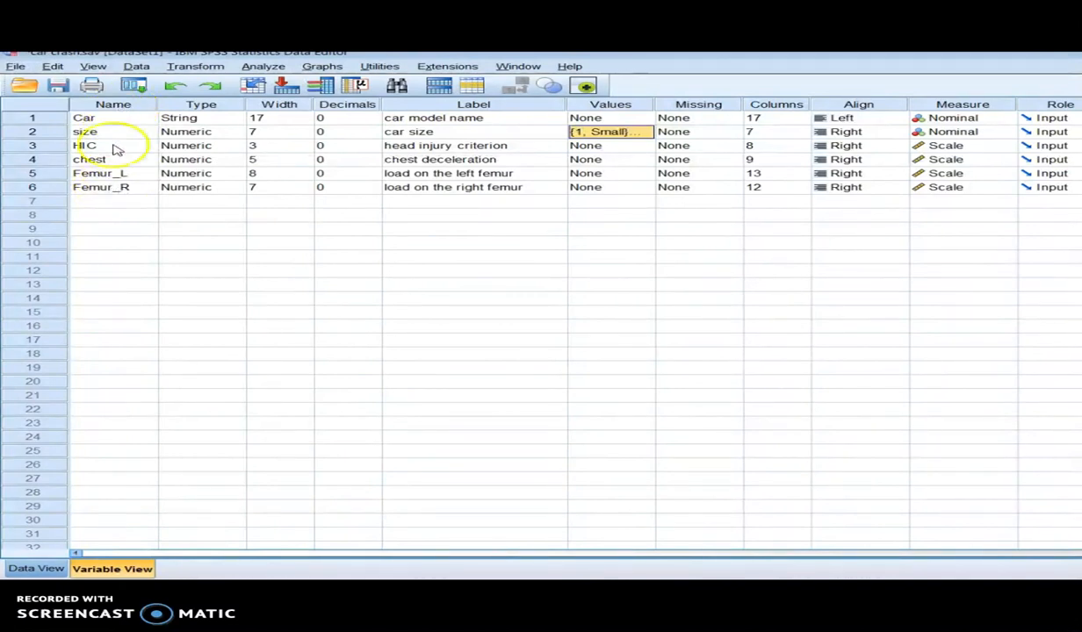
{"action": "left_click", "coordinate": [36, 568]}
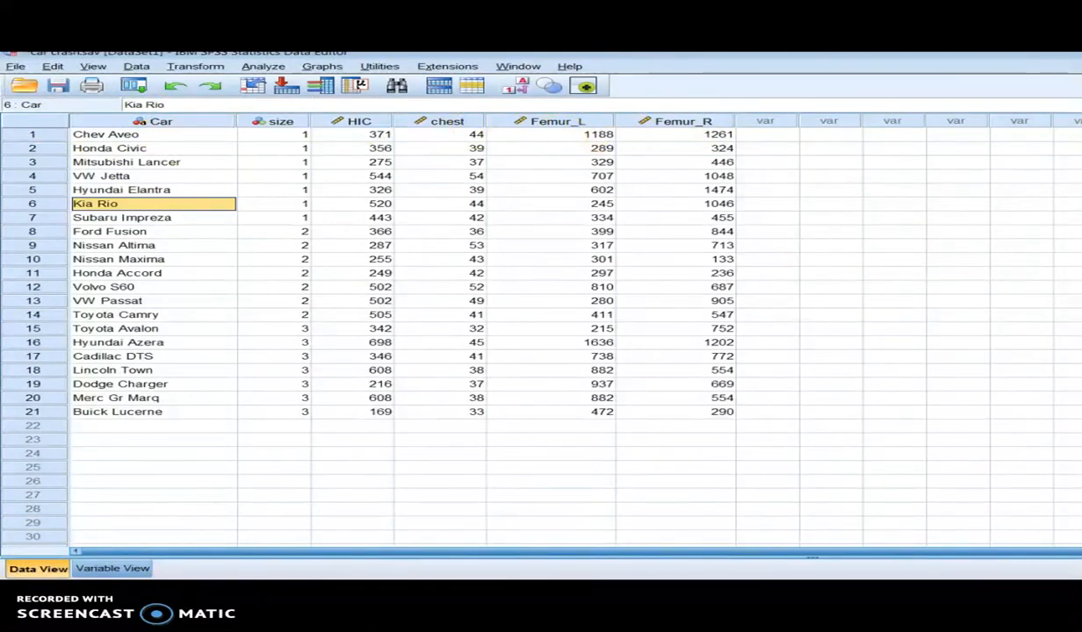
Step: Inspect the variable type options of the Car variable and close them without changes
{"action": "left_click", "coordinate": [116, 569]}
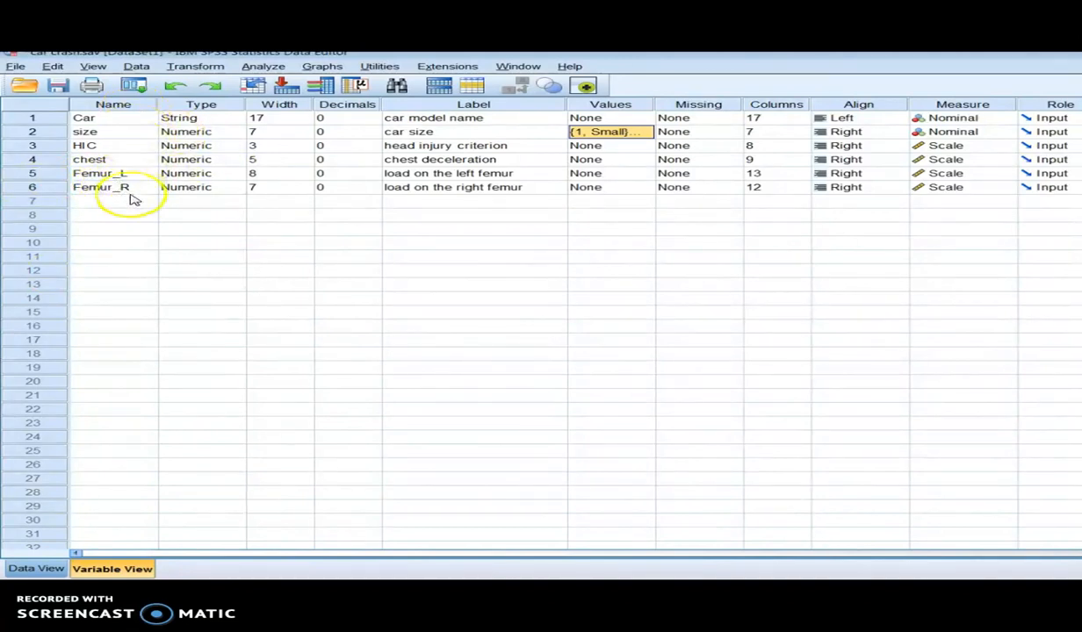
{"action": "left_click", "coordinate": [230, 120]}
{"action": "left_click", "coordinate": [237, 118]}
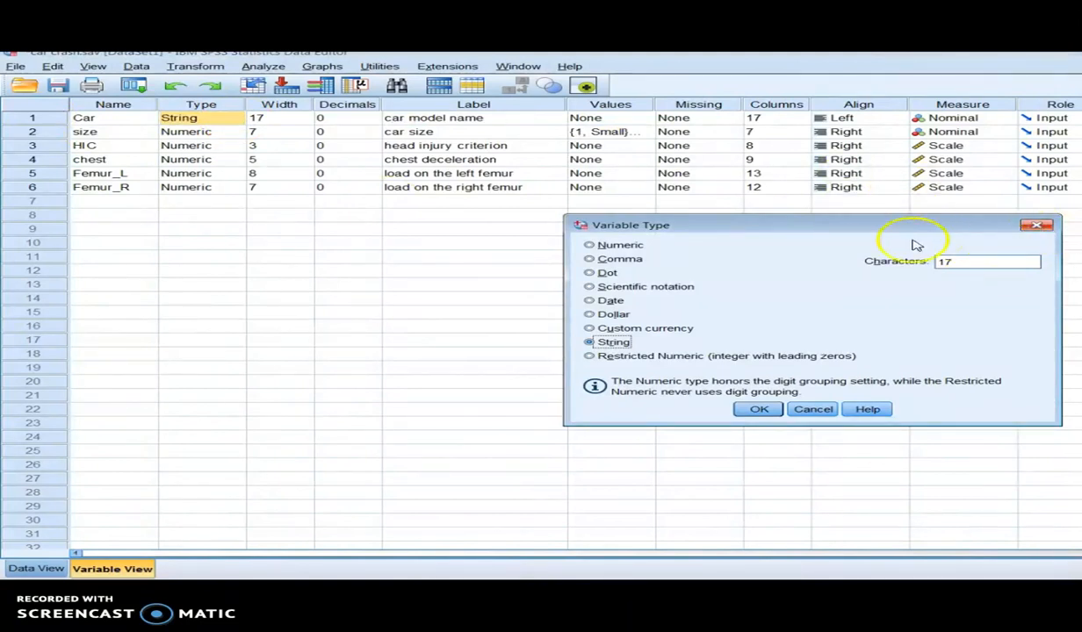
{"action": "left_click_drag", "start_coordinate": [784, 230], "coordinate": [551, 204]}
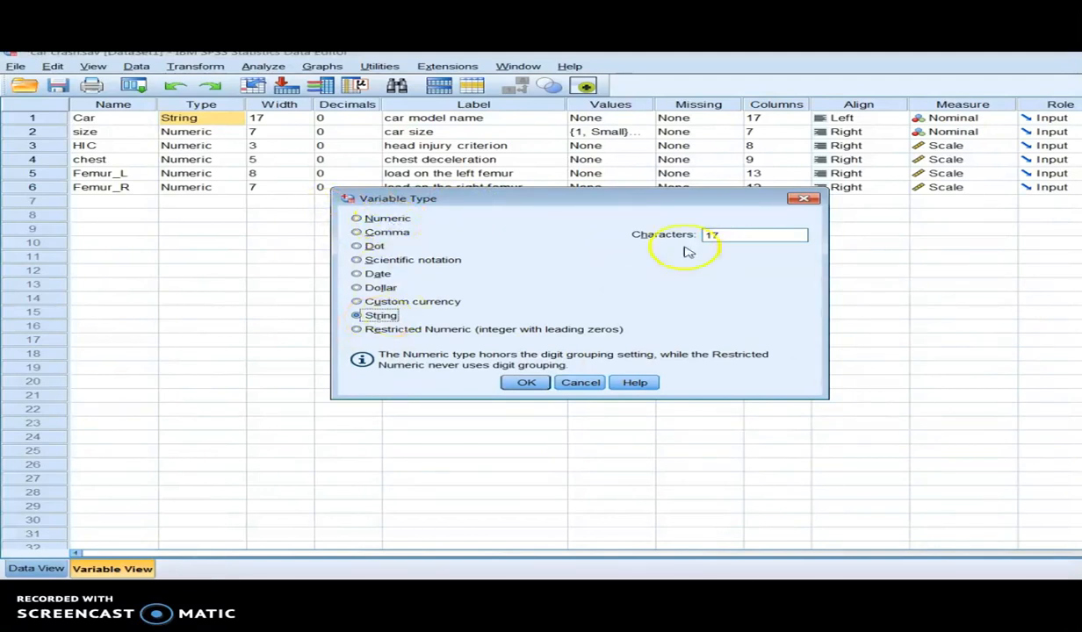
{"action": "left_click", "coordinate": [802, 200]}
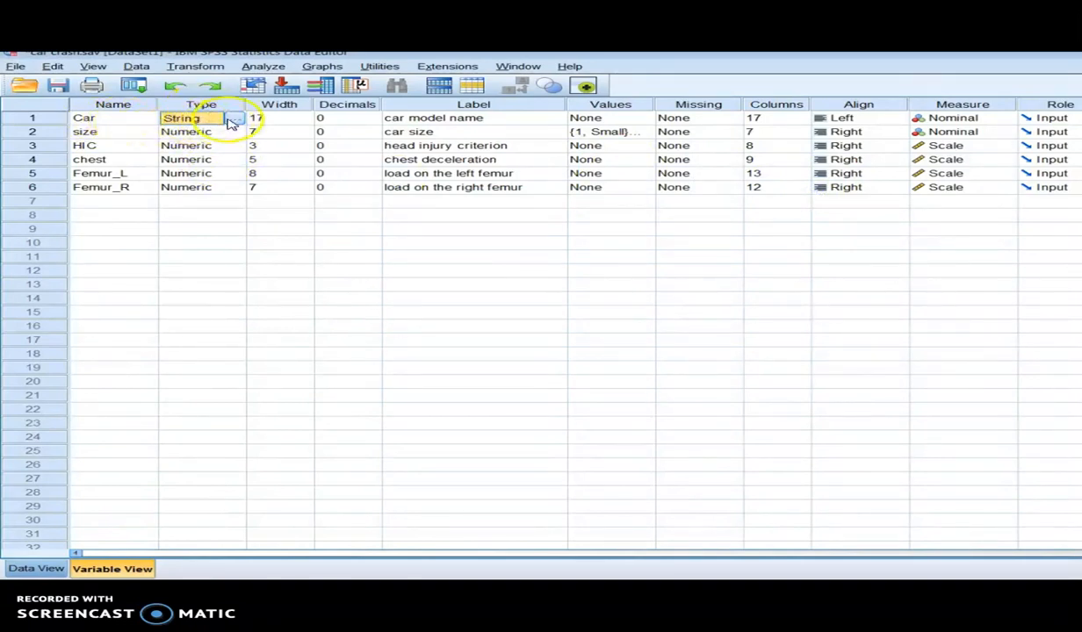
Step: Compare the model names in the Car column with that variable's type definition
{"action": "left_click", "coordinate": [36, 568]}
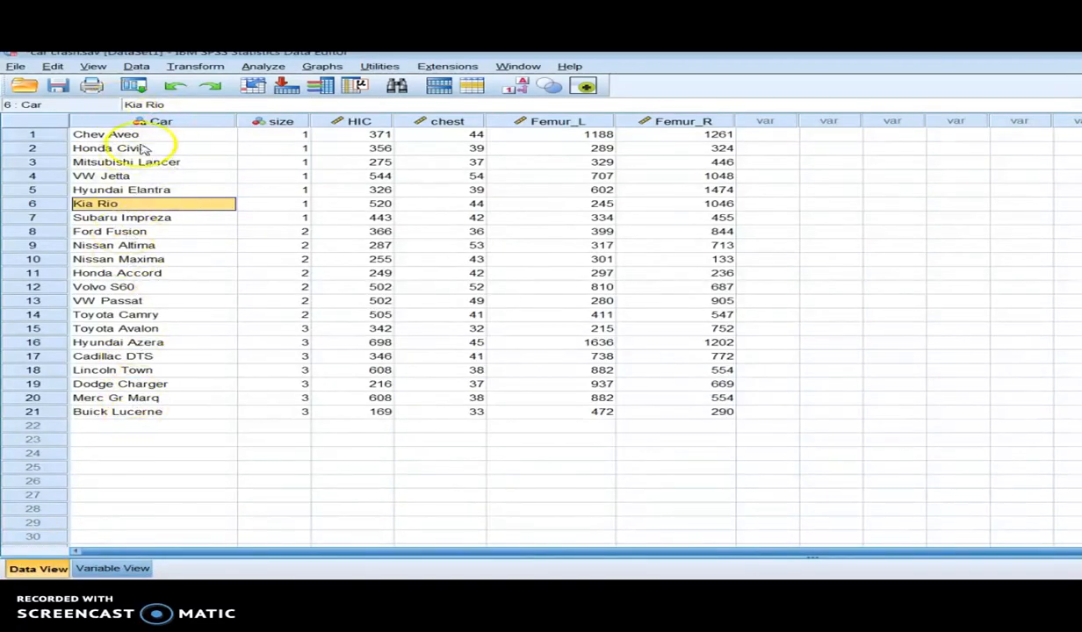
{"action": "left_click", "coordinate": [110, 569]}
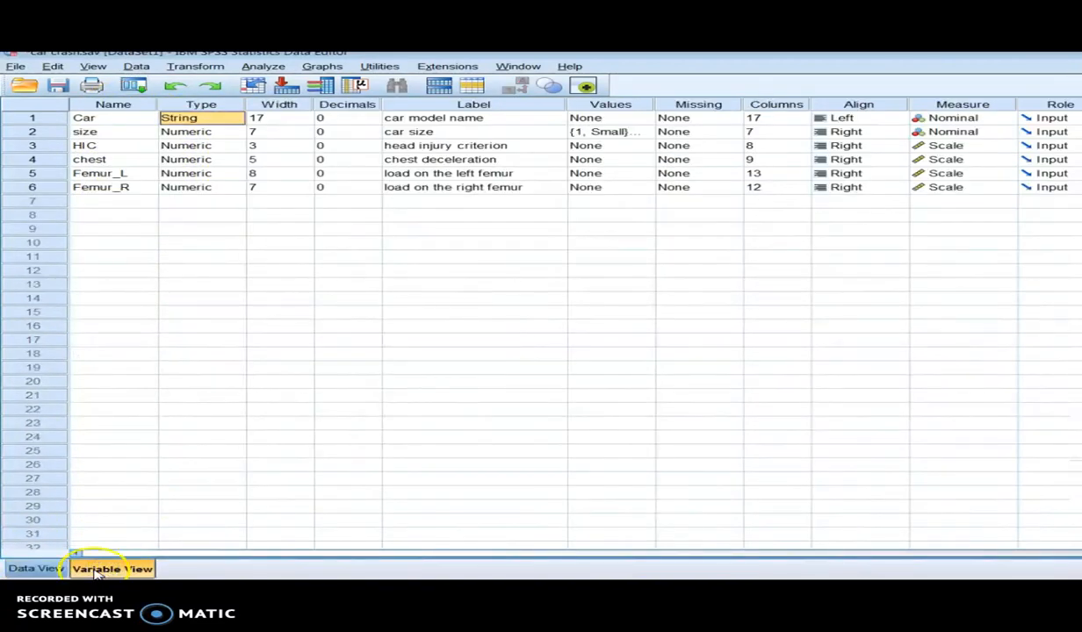
{"action": "left_click", "coordinate": [32, 569]}
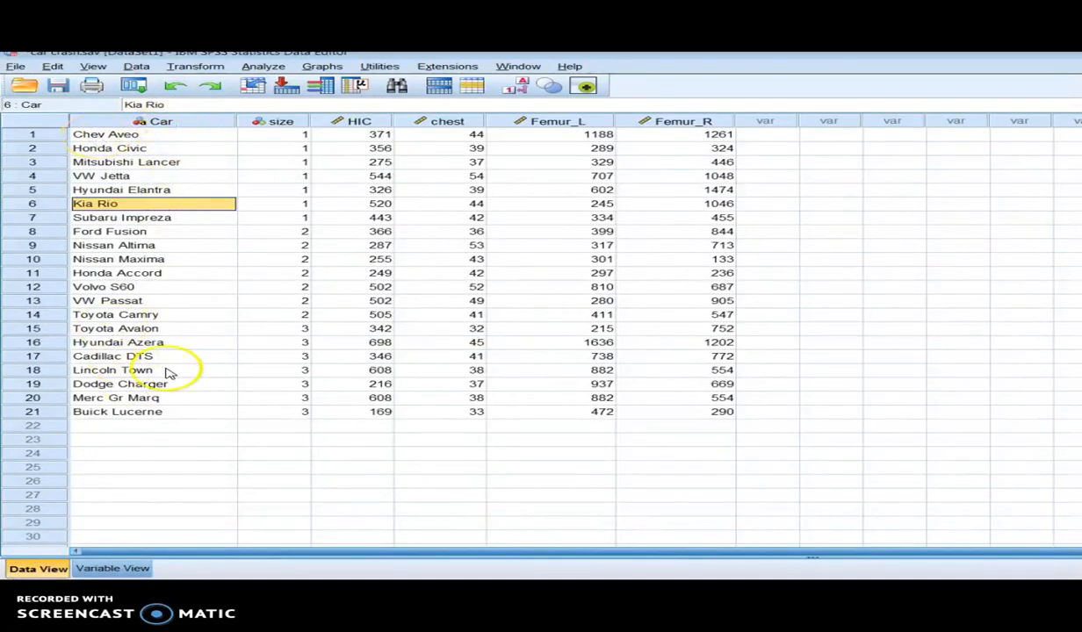
{"action": "left_click", "coordinate": [113, 569]}
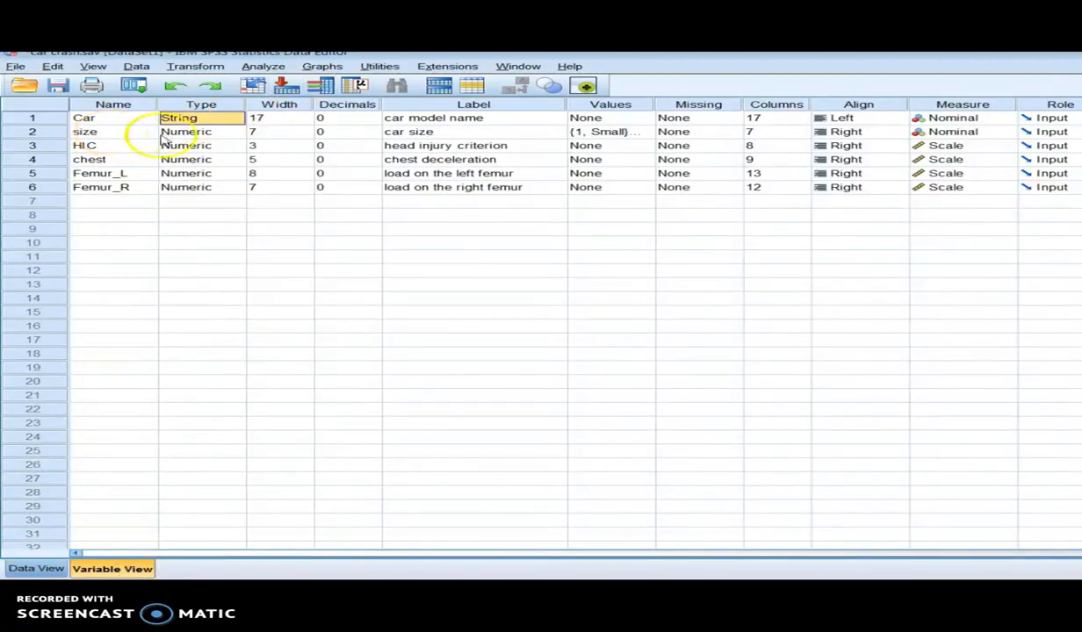
Step: Check the size variable's type definition against its entries in the data
{"action": "left_click", "coordinate": [201, 133]}
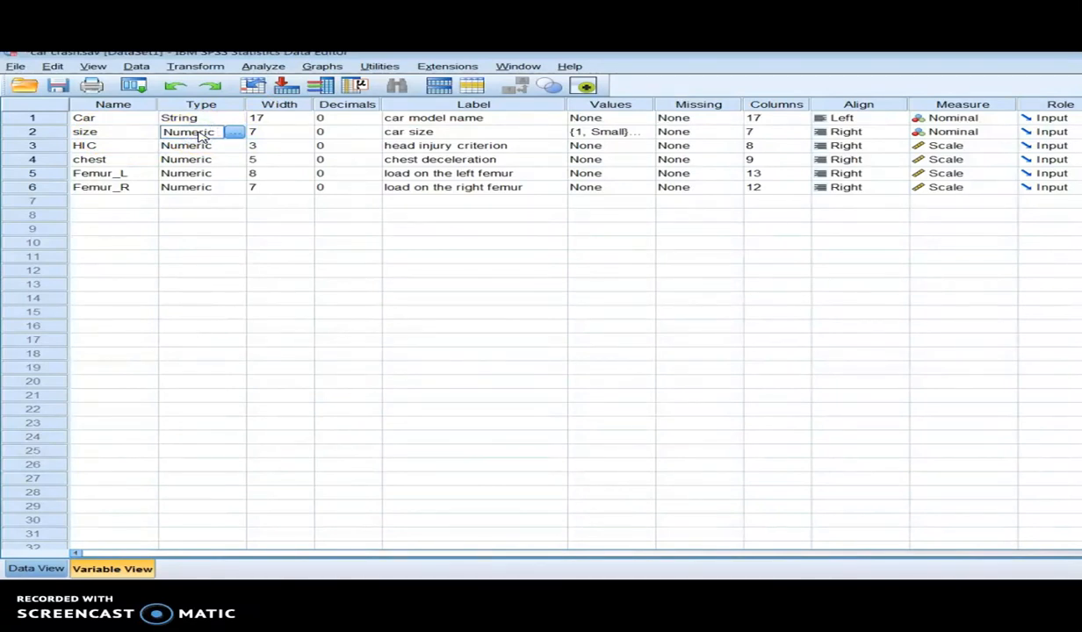
{"action": "left_click", "coordinate": [37, 569]}
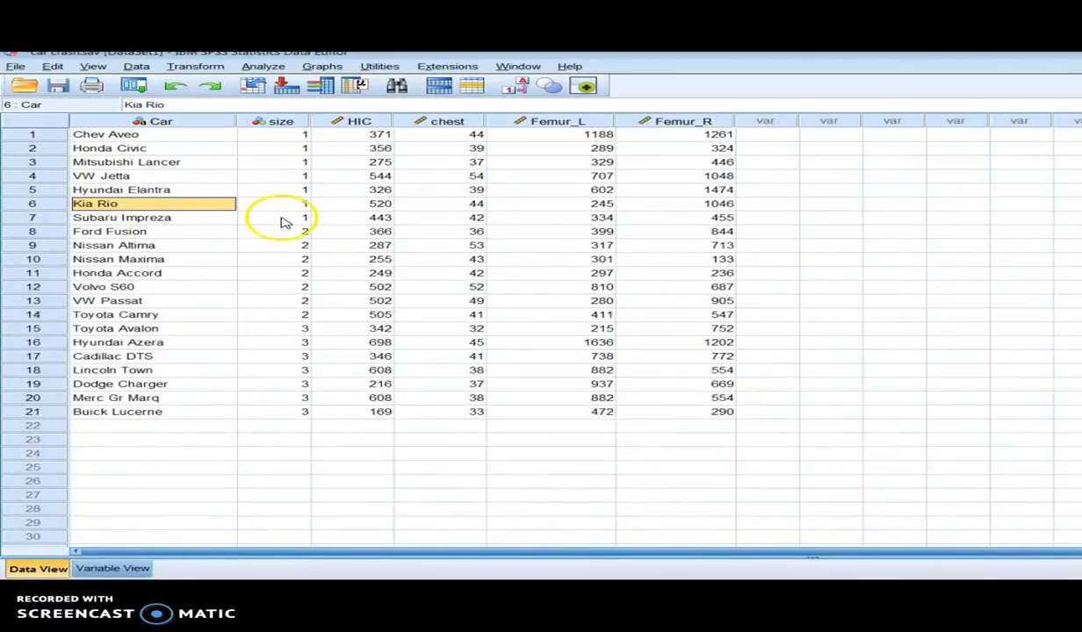
{"action": "left_click", "coordinate": [119, 571]}
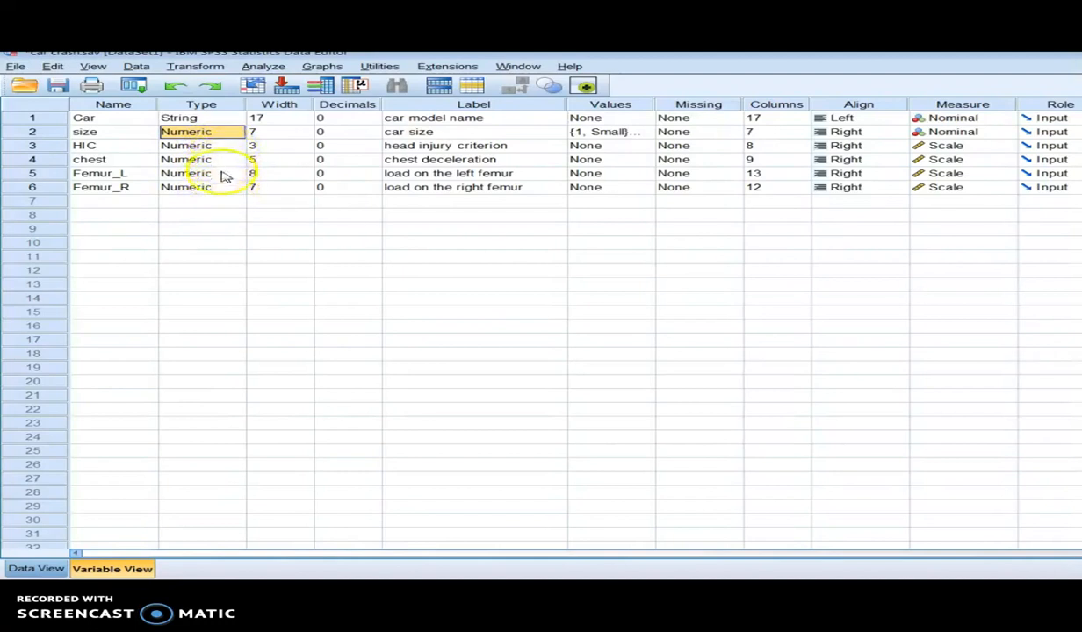
{"action": "left_click", "coordinate": [36, 568]}
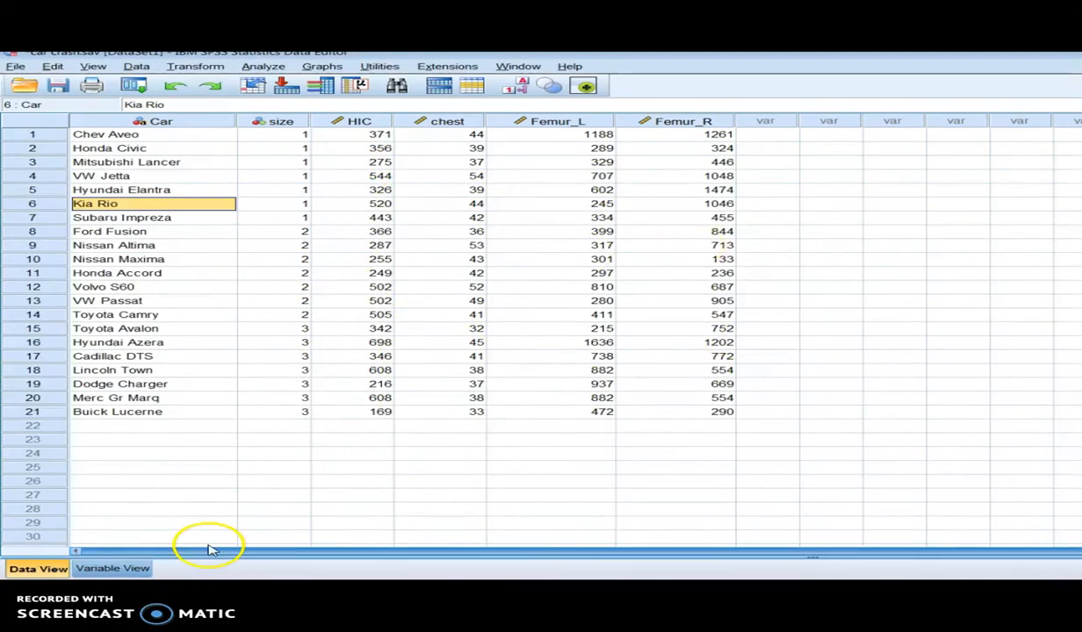
Step: Review the value labels defined for the size variable and close them without changes
{"action": "left_click", "coordinate": [123, 568]}
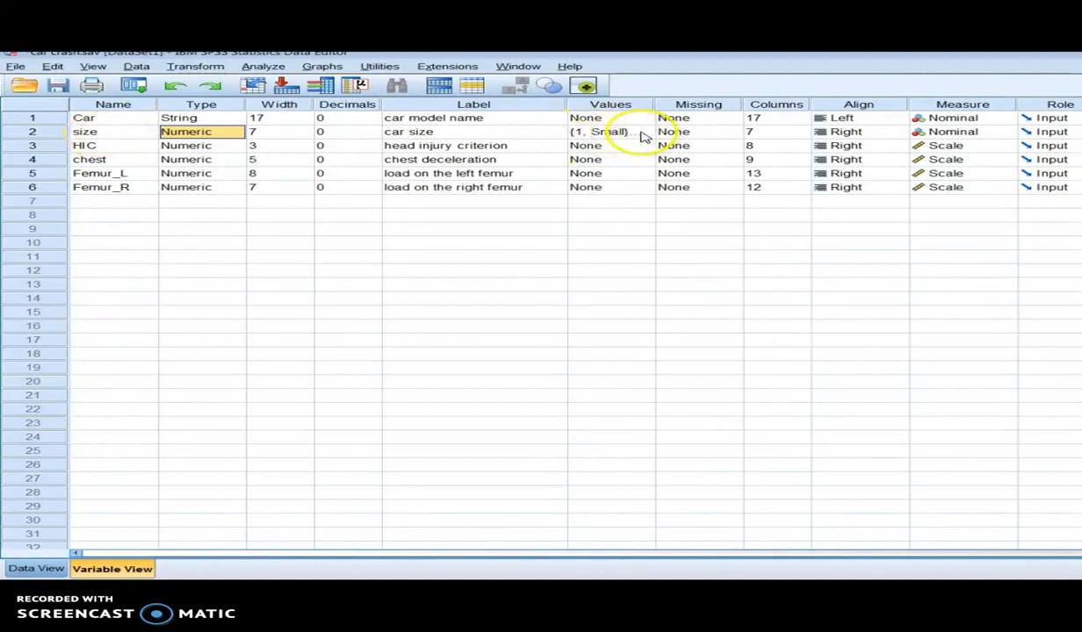
{"action": "left_click", "coordinate": [642, 133]}
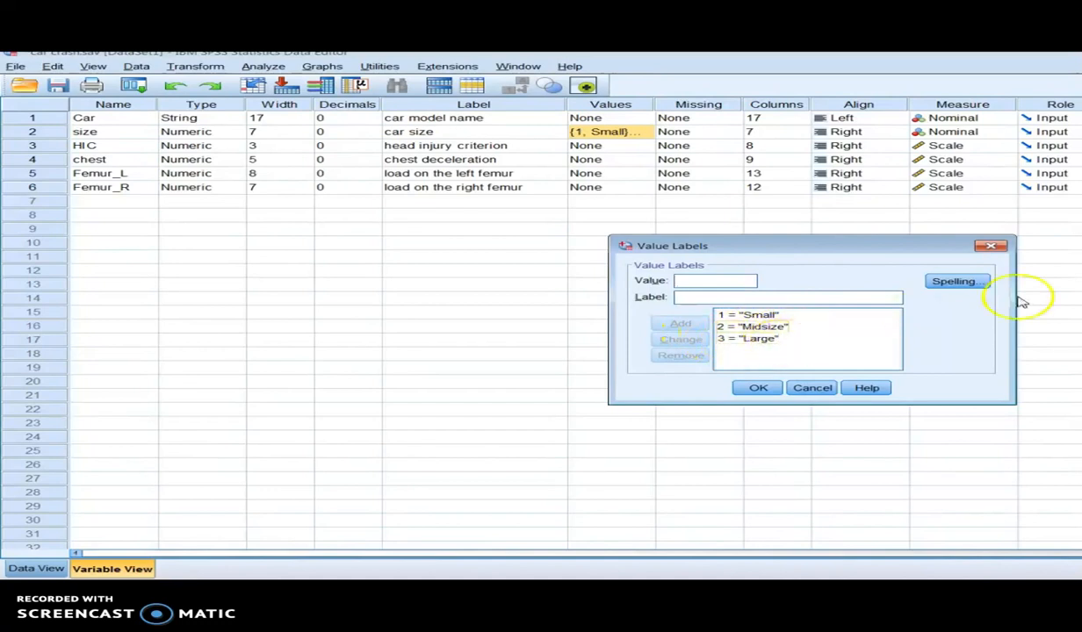
{"action": "left_click", "coordinate": [992, 247]}
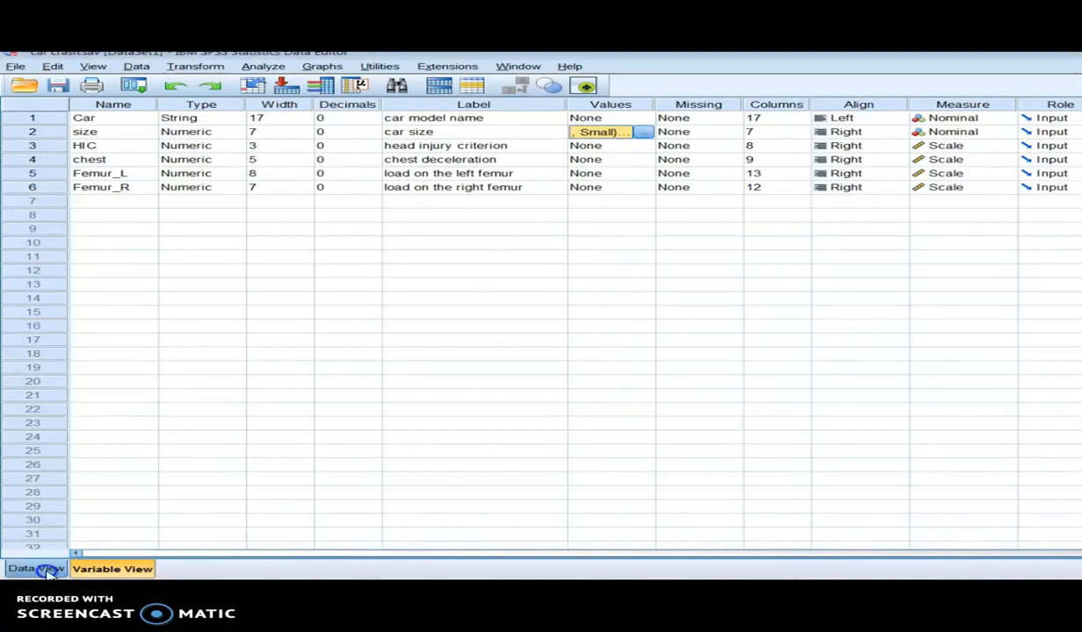
Step: Inspect the size codes of the Honda Civic, Honda Accord and Lincoln Town rows in the data
{"action": "left_click", "coordinate": [36, 569]}
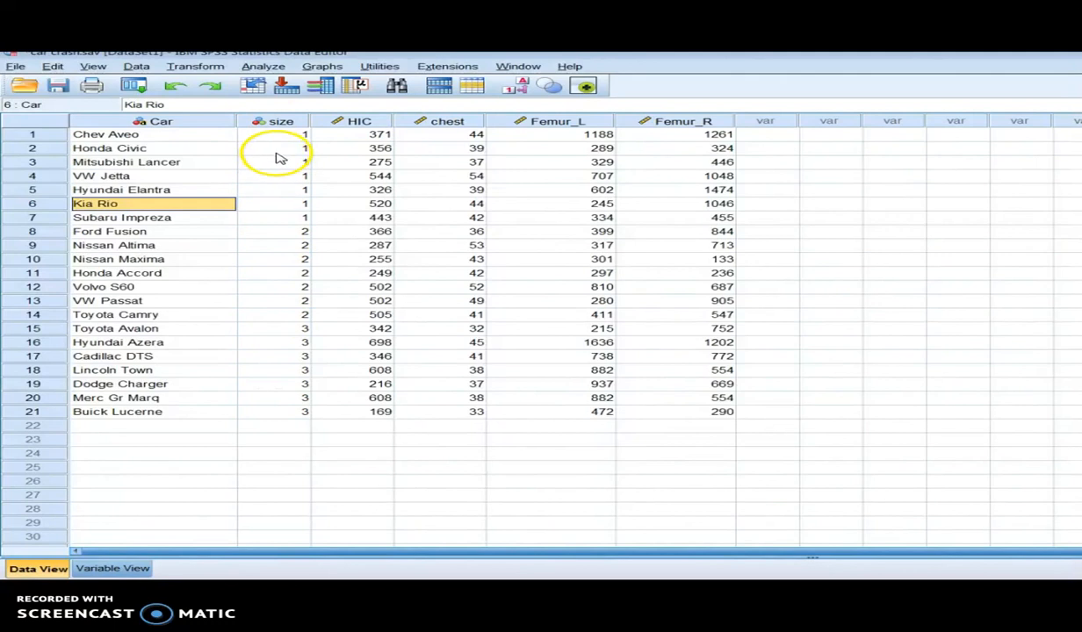
{"action": "left_click", "coordinate": [147, 148]}
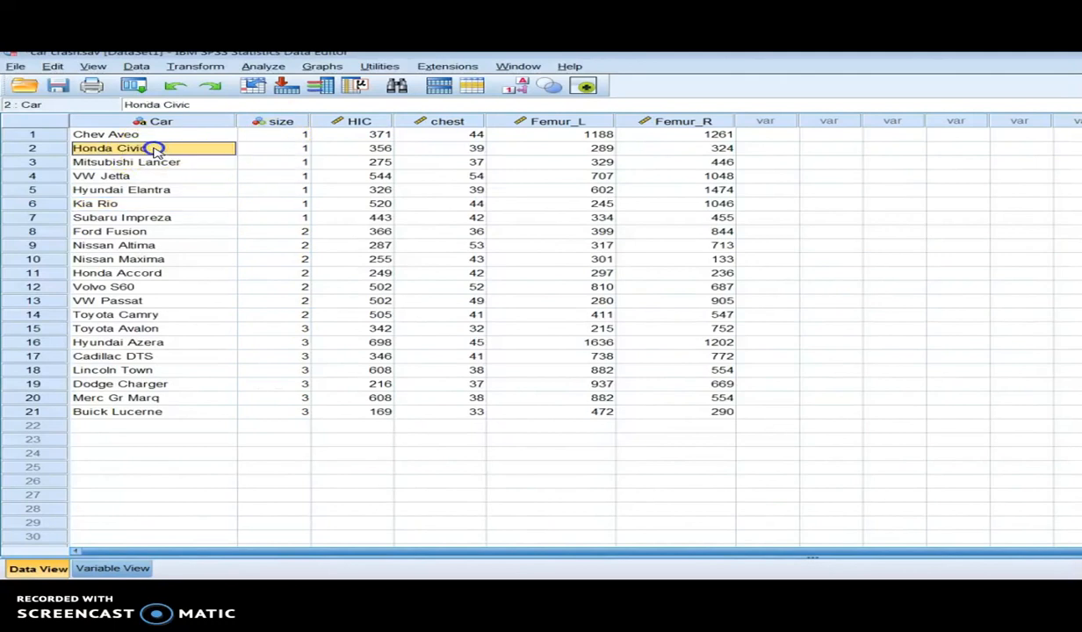
{"action": "left_click", "coordinate": [274, 149]}
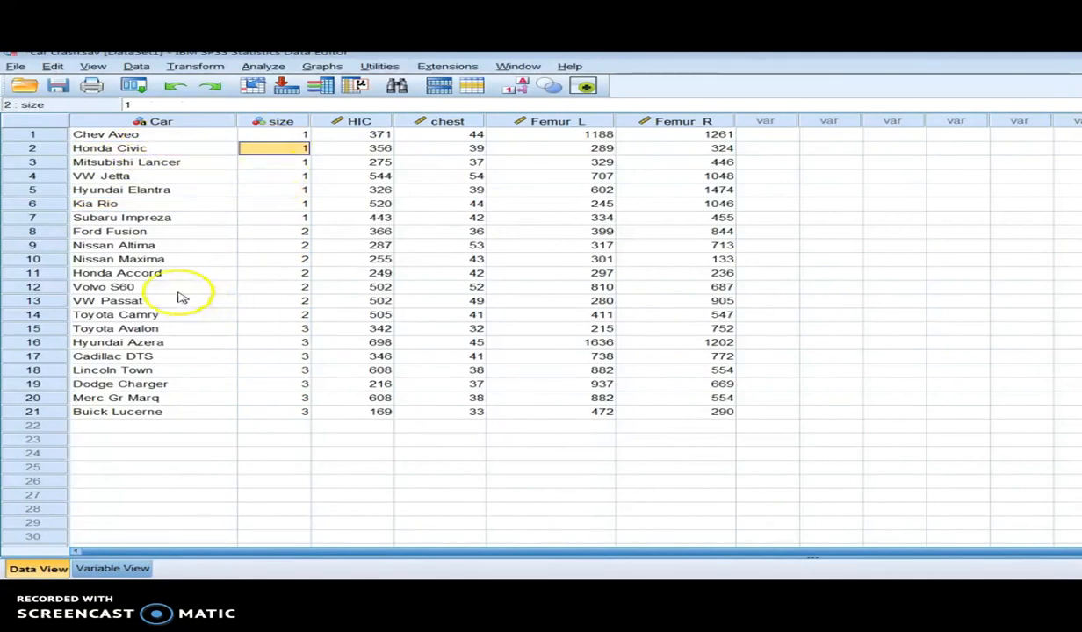
{"action": "left_click", "coordinate": [272, 275]}
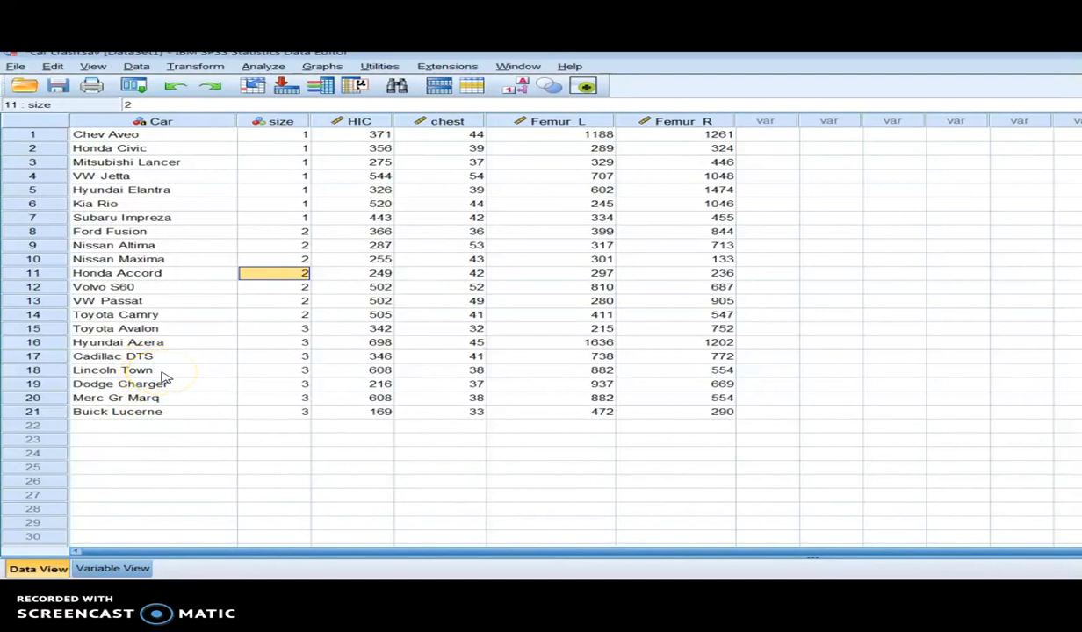
{"action": "left_click", "coordinate": [256, 373]}
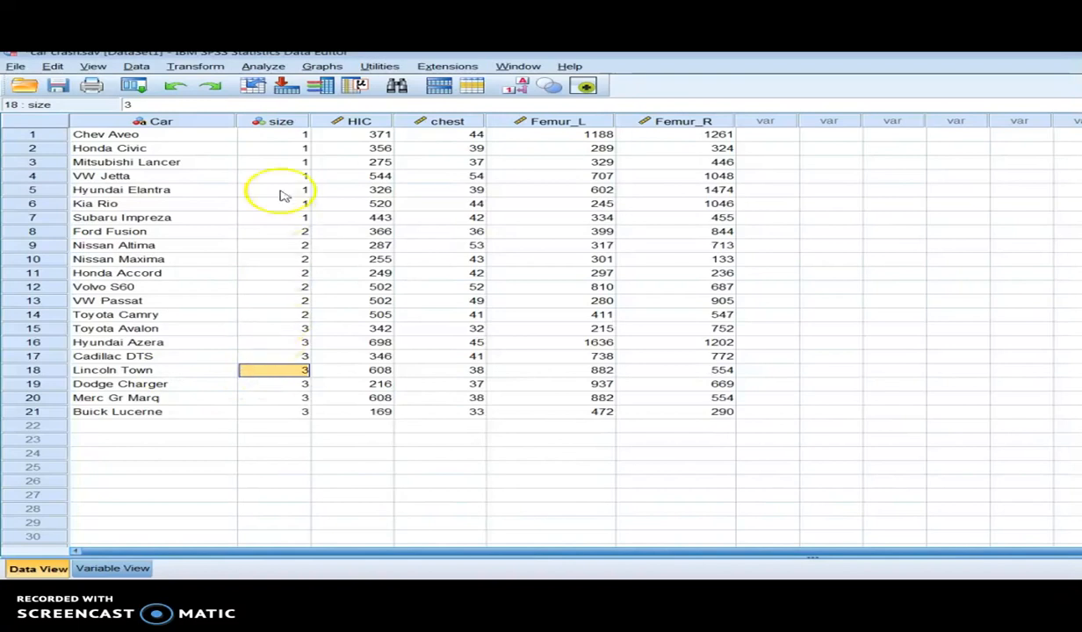
Step: Check the size variable's measurement level in the variable definitions and return to the data
{"action": "mouse_move", "coordinate": [281, 128]}
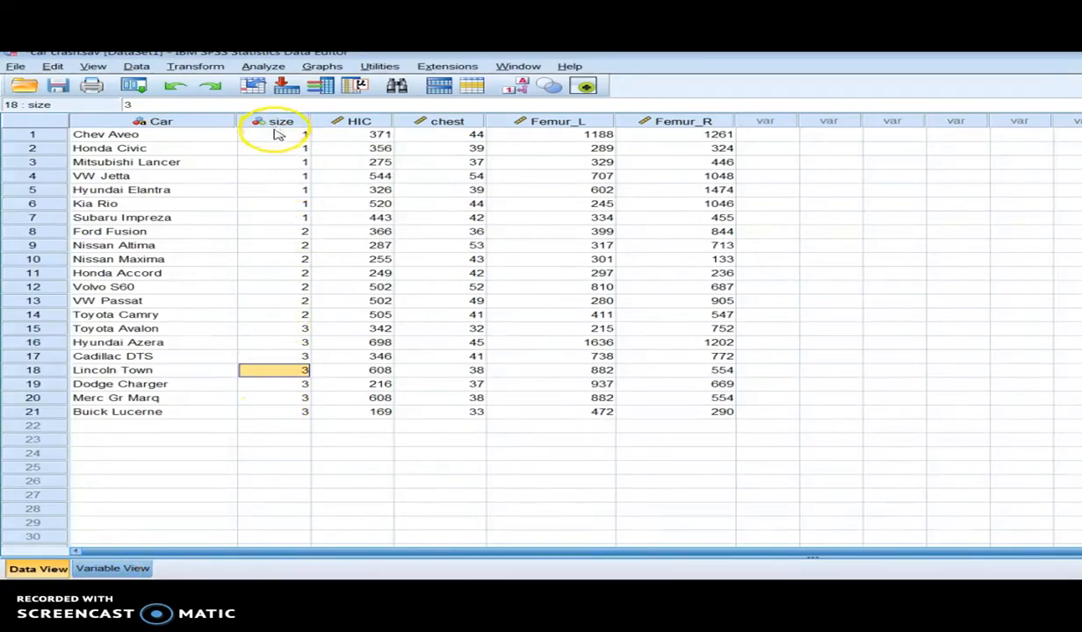
{"action": "left_click", "coordinate": [112, 568]}
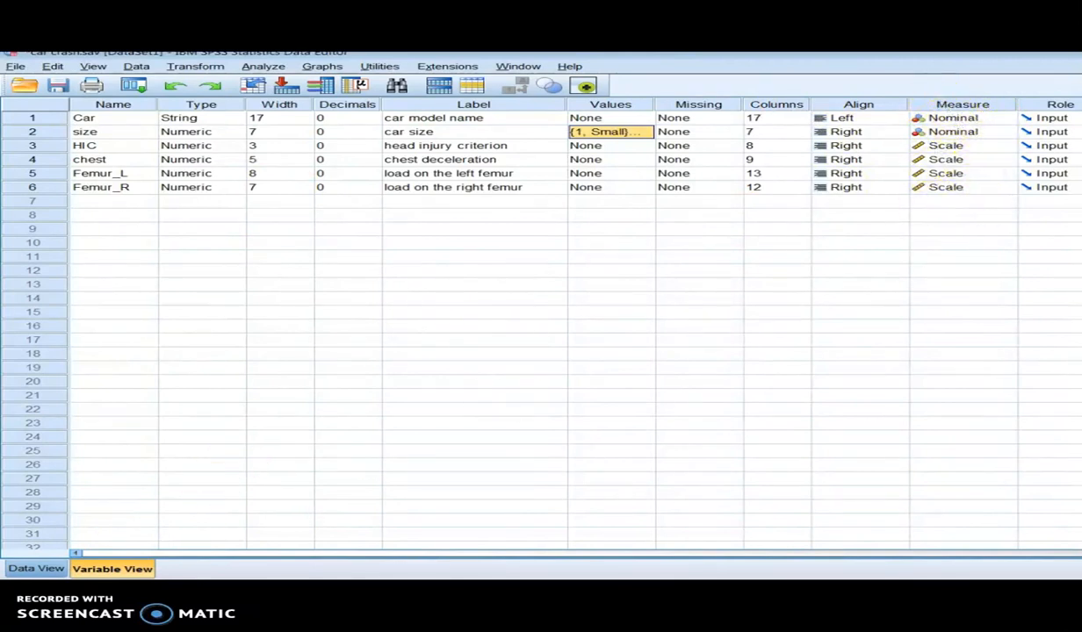
{"action": "left_click", "coordinate": [37, 569]}
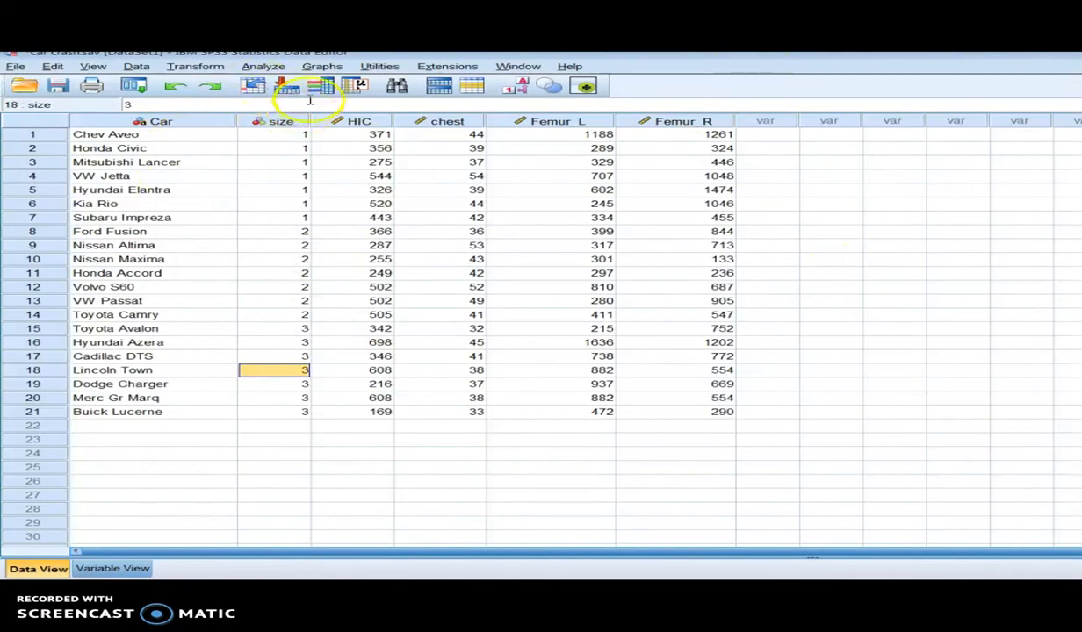
Step: Open the Frequencies analysis under descriptive statistics and remove car size from its selected variables
{"action": "left_click", "coordinate": [265, 68]}
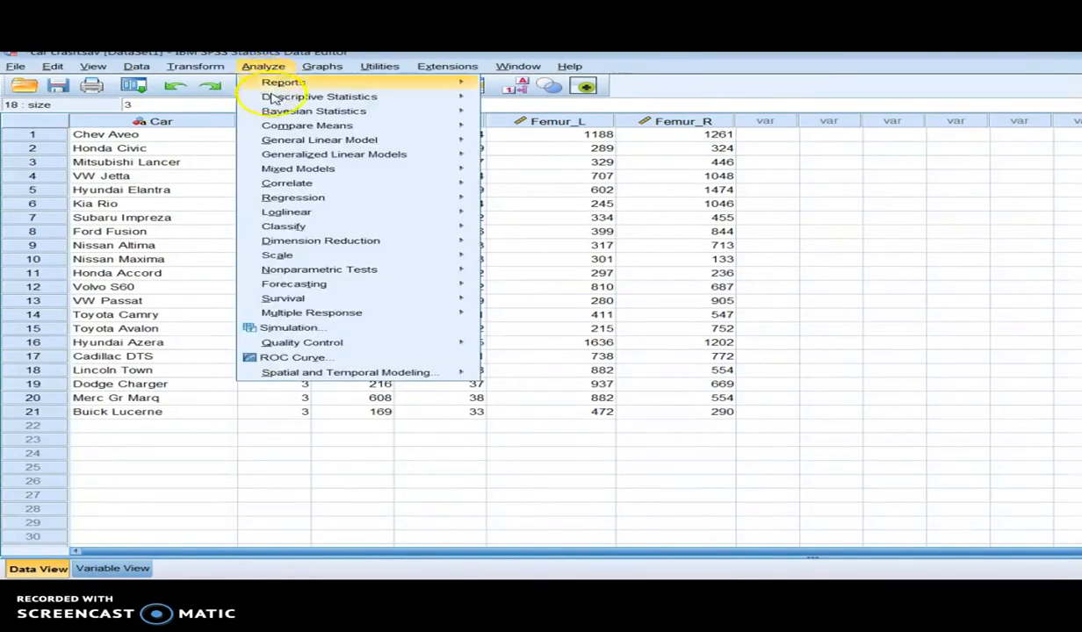
{"action": "left_click", "coordinate": [274, 102]}
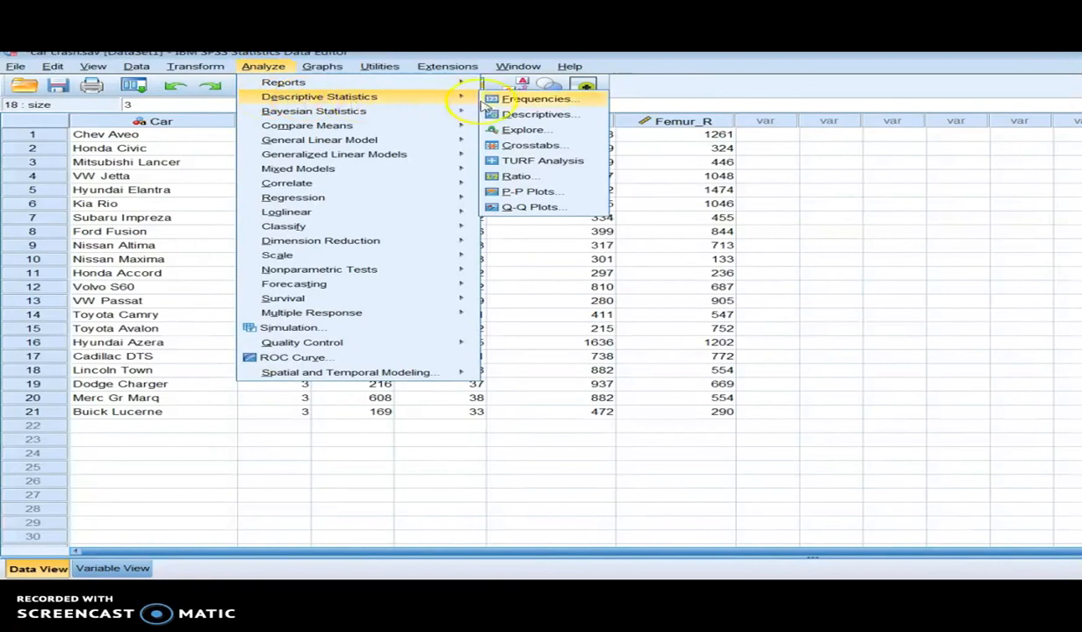
{"action": "left_click", "coordinate": [562, 105]}
{"action": "left_click_drag", "start_coordinate": [533, 232], "coordinate": [596, 223]}
{"action": "left_click", "coordinate": [703, 255]}
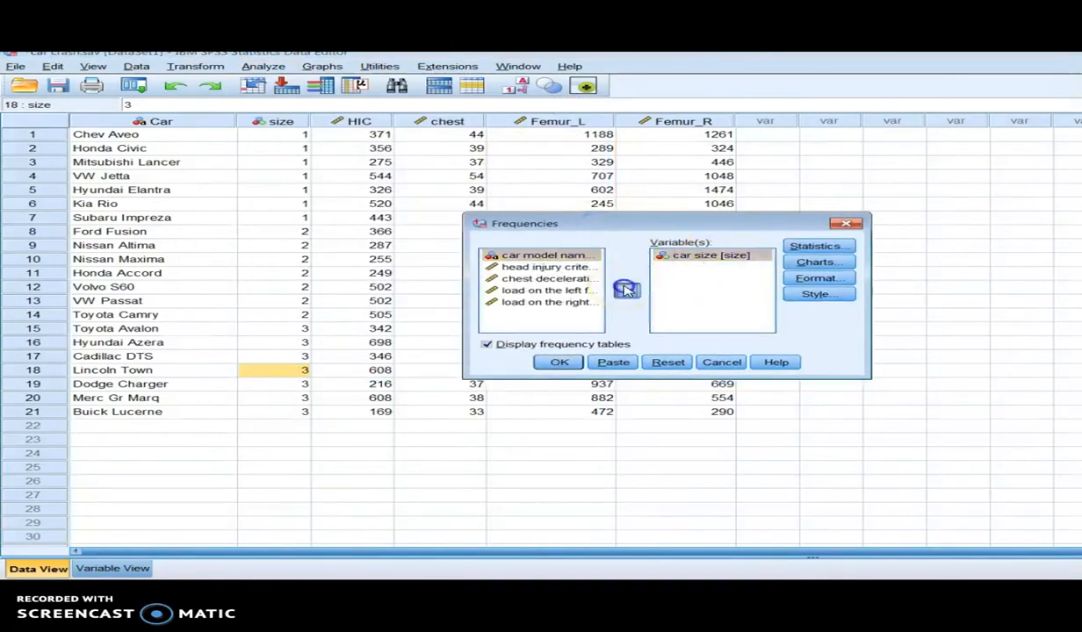
{"action": "left_click", "coordinate": [627, 289]}
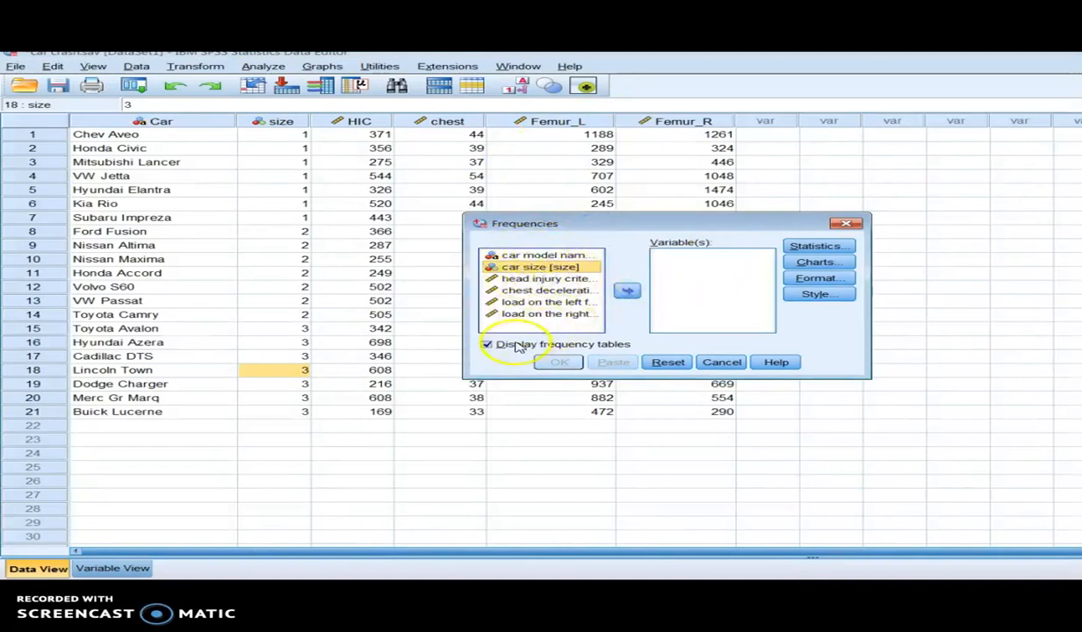
Step: Add car size [size] as the variable for the Frequencies analysis
{"action": "left_click", "coordinate": [533, 255]}
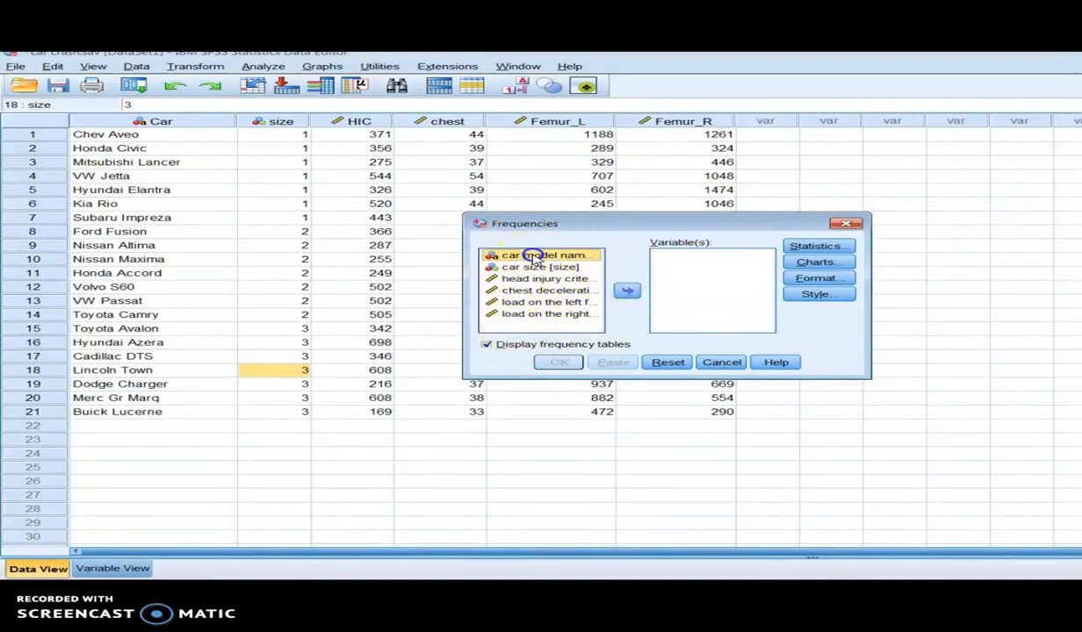
{"action": "left_click", "coordinate": [529, 304]}
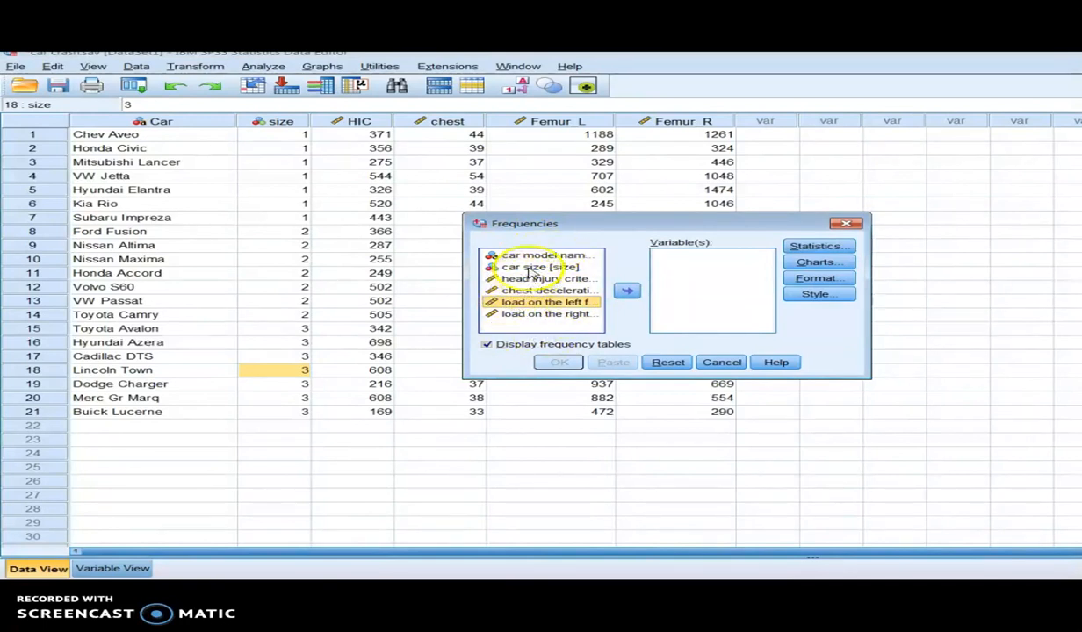
{"action": "left_click", "coordinate": [532, 268]}
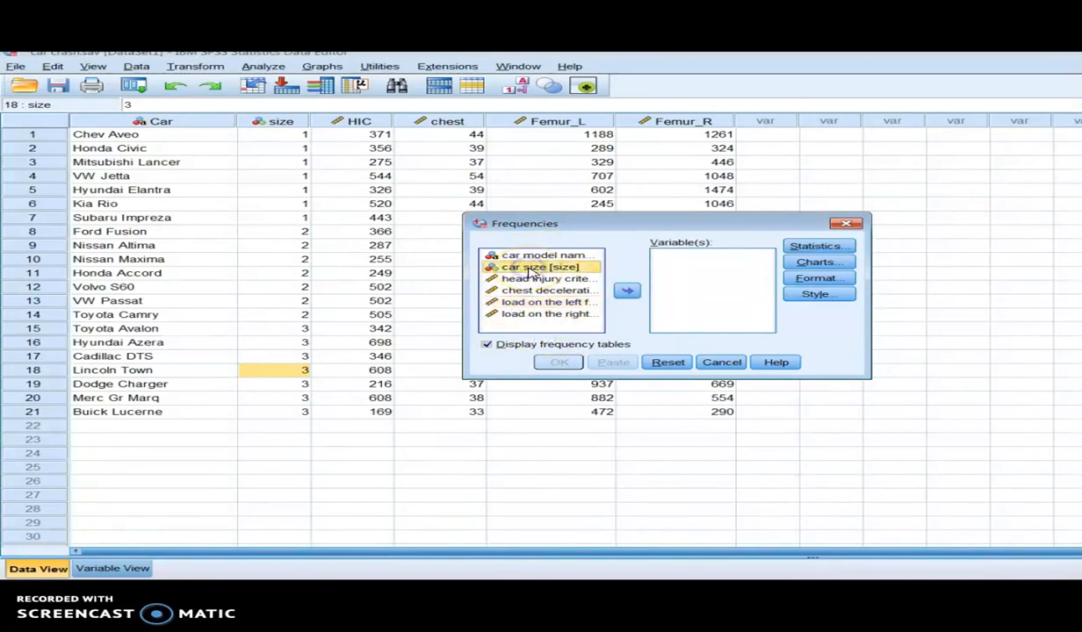
{"action": "left_click", "coordinate": [627, 292]}
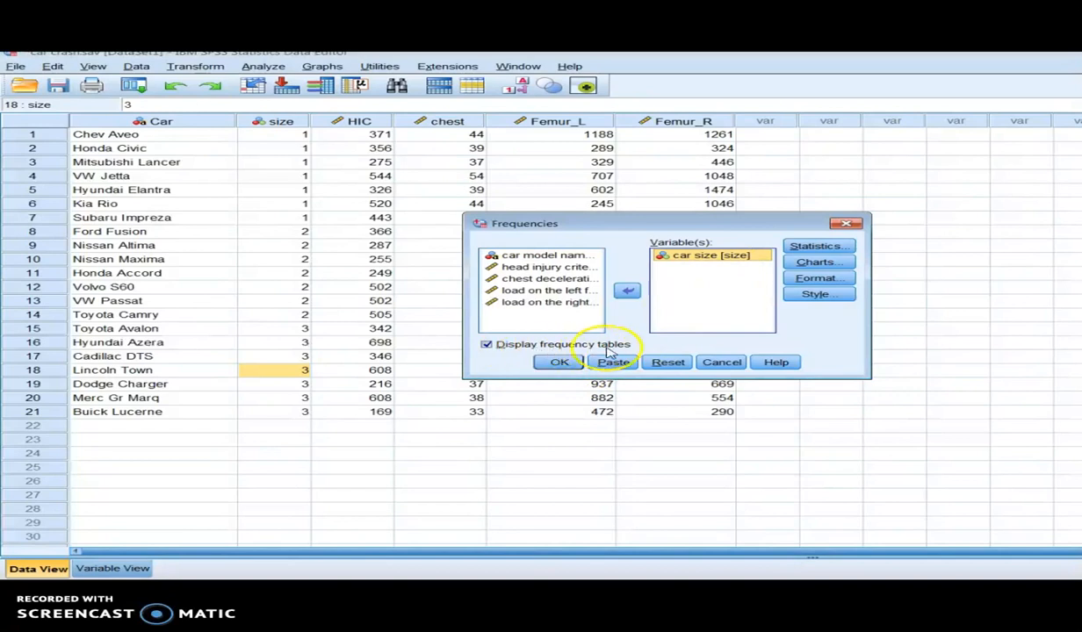
Step: Run the Frequencies analysis for car size and reposition the output viewer window over the data
{"action": "left_click", "coordinate": [554, 369]}
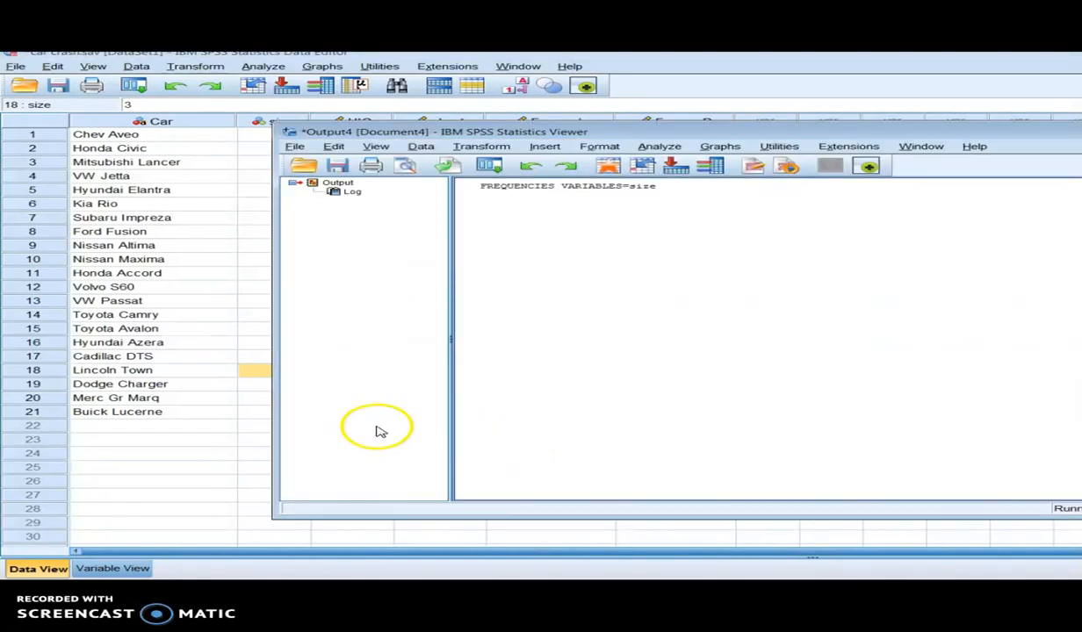
{"action": "mouse_move", "coordinate": [824, 125]}
{"action": "left_mouse_down"}
{"action": "mouse_move", "coordinate": [736, 137]}
{"action": "mouse_move", "coordinate": [550, 126]}
{"action": "mouse_move", "coordinate": [564, 124]}
{"action": "left_mouse_up"}
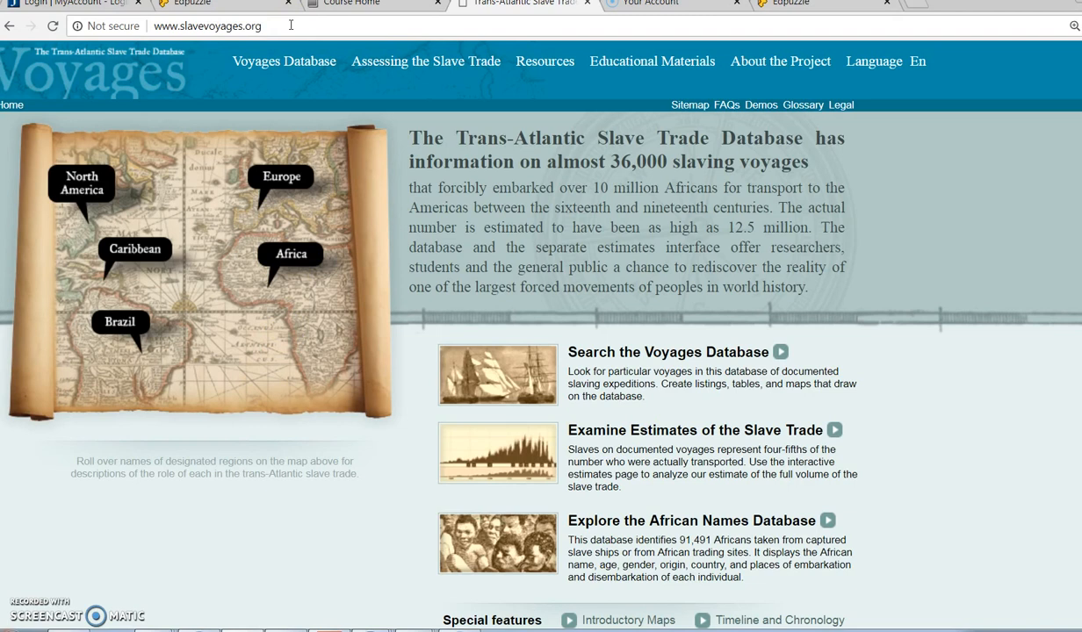
{"action": "left_click", "coordinate": [276, 27]}
{"action": "left_click", "coordinate": [268, 28]}
{"action": "left_click", "coordinate": [266, 29]}
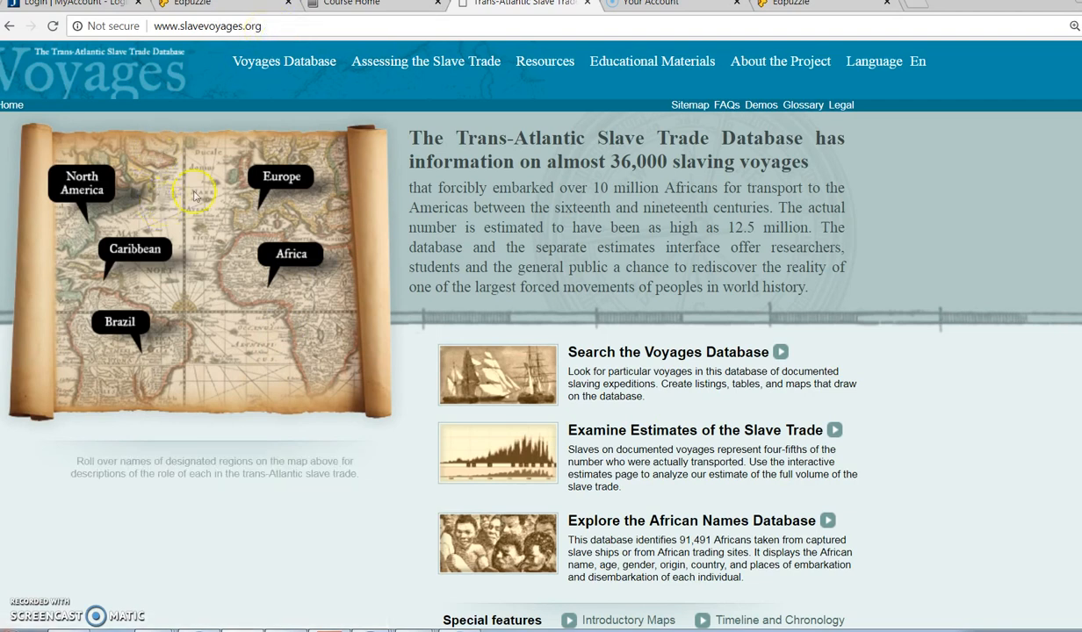
{"action": "left_click", "coordinate": [369, 98]}
{"action": "mouse_move", "coordinate": [283, 70]}
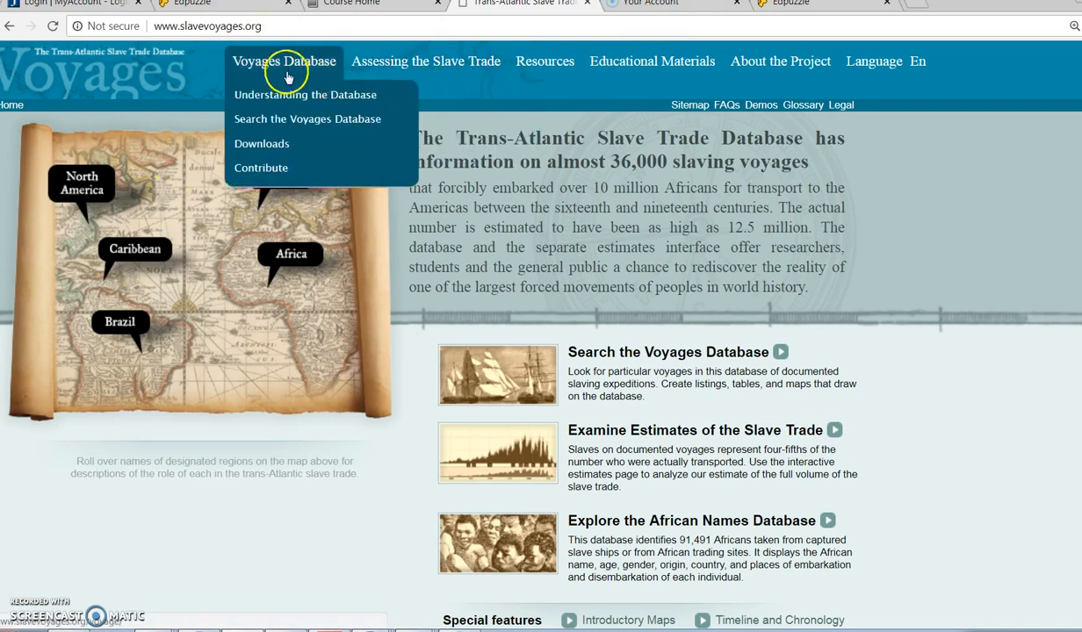
{"action": "left_click", "coordinate": [298, 123]}
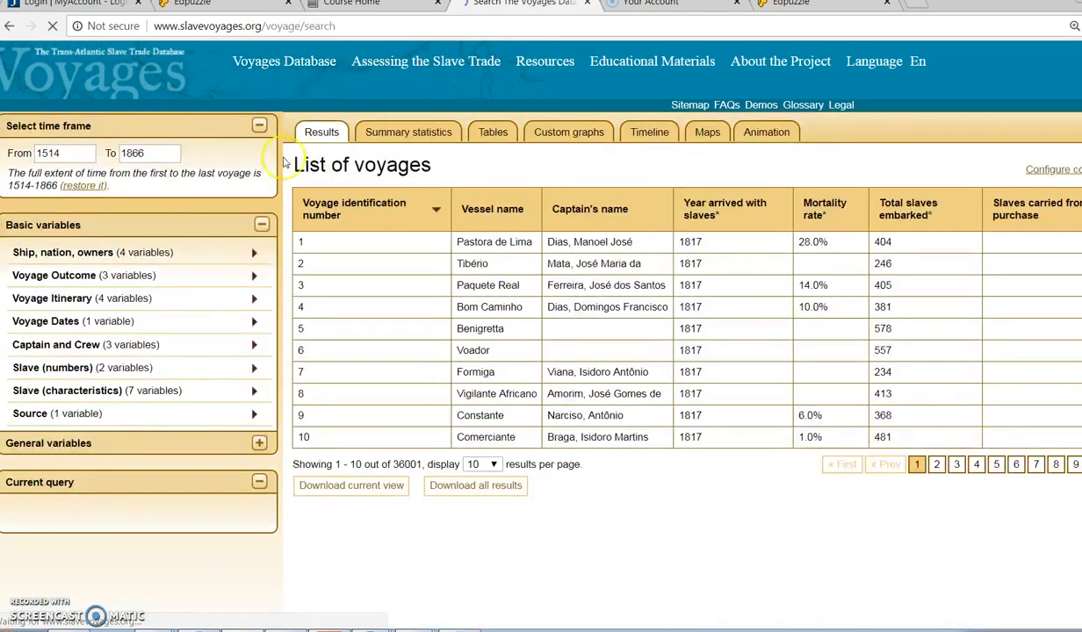
{"action": "mouse_move", "coordinate": [288, 63]}
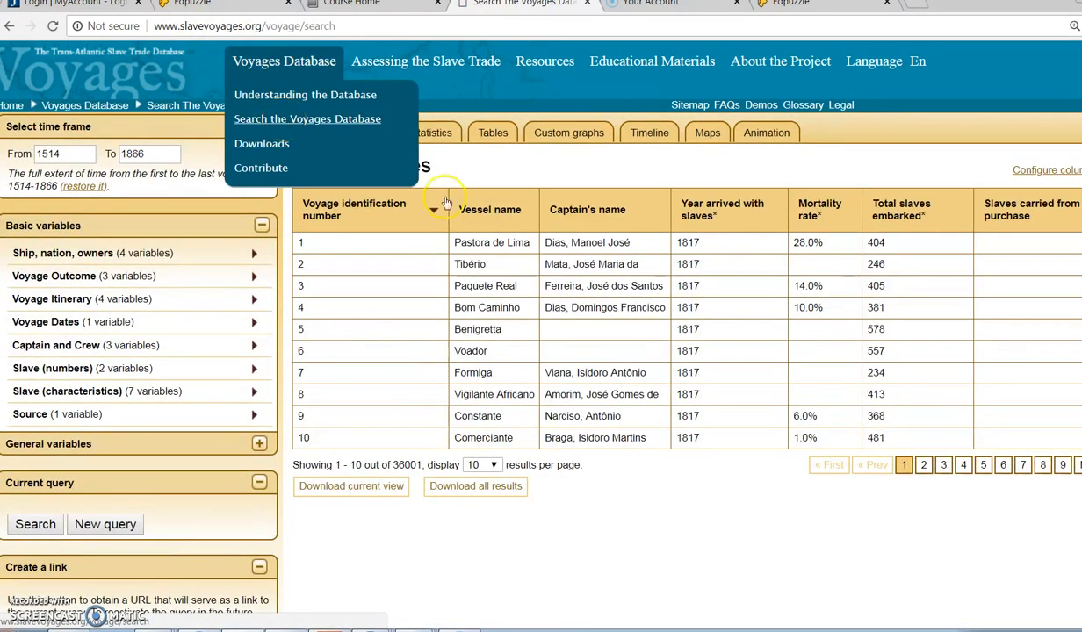
{"action": "left_click", "coordinate": [405, 463]}
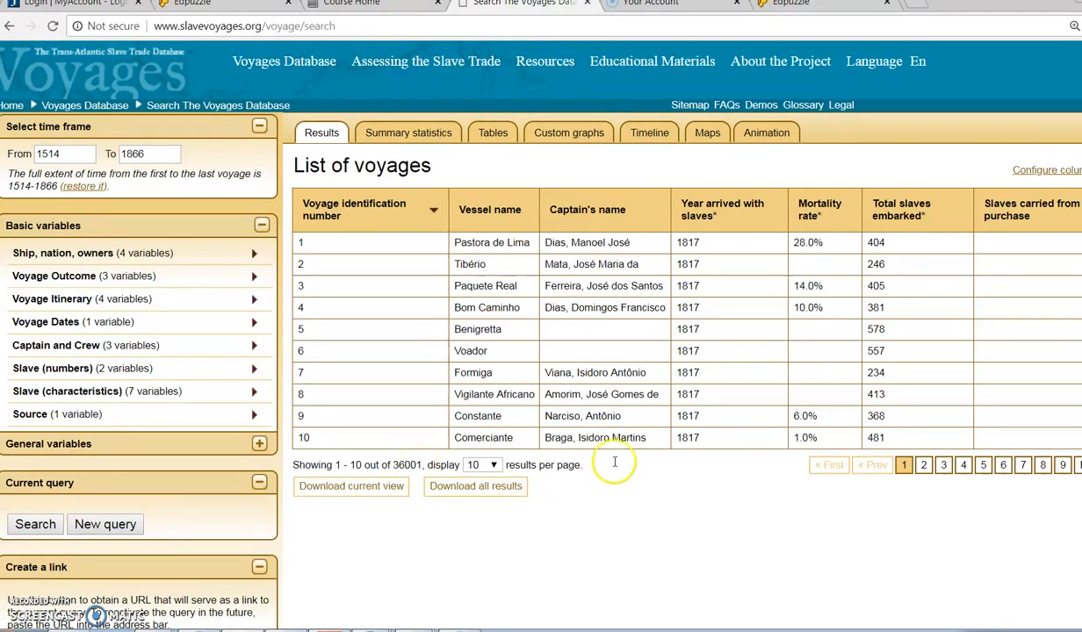
Step: Limit the voyage time frame to 1600 through 1699, run the search and check the number of results
{"action": "left_click", "coordinate": [65, 153]}
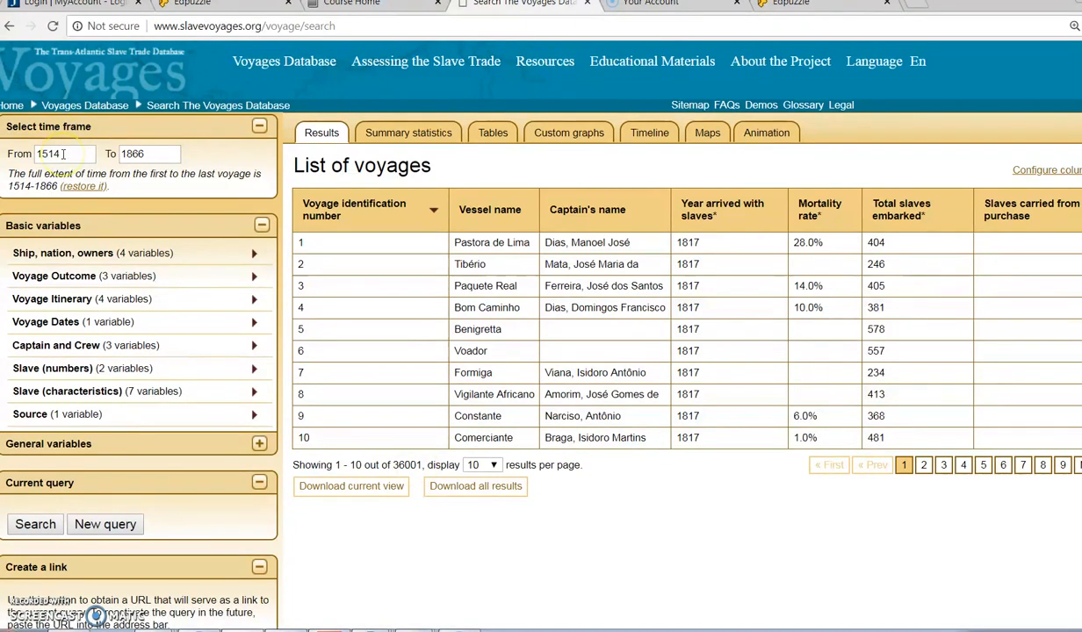
{"action": "left_click", "coordinate": [152, 154]}
{"action": "left_click", "coordinate": [78, 152]}
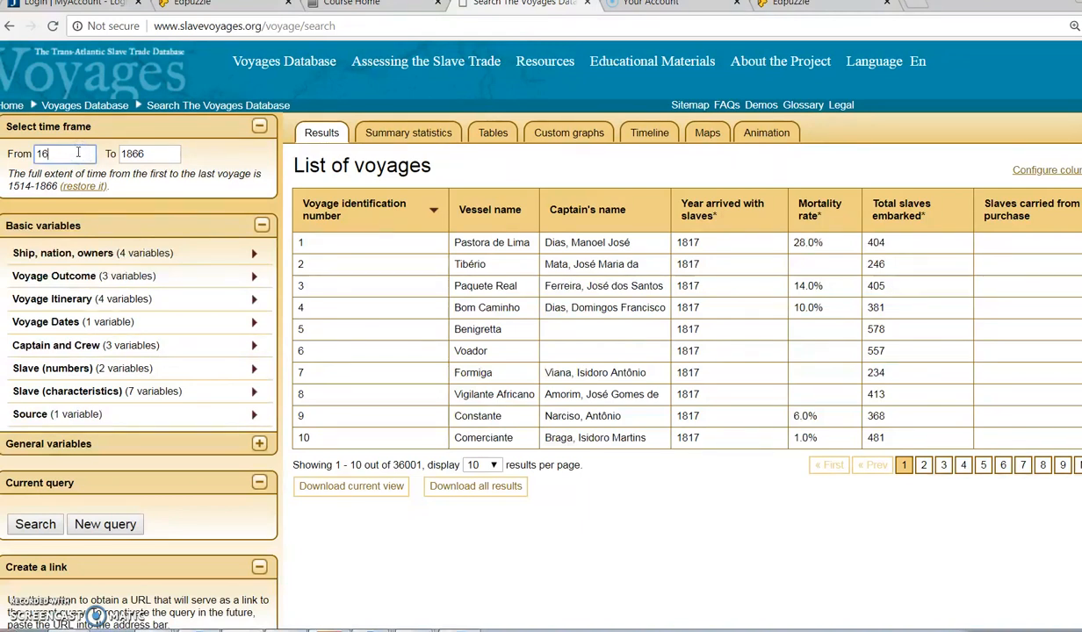
{"action": "key", "text": "Tab"}
{"action": "type", "text": "1699"}
{"action": "left_click", "coordinate": [38, 521]}
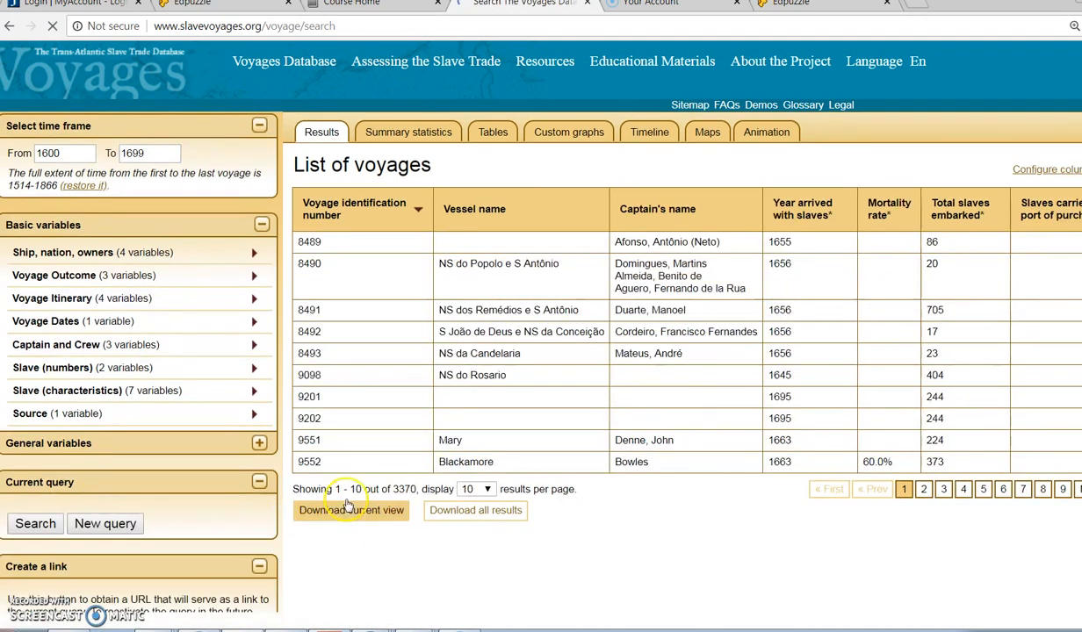
{"action": "left_click_drag", "start_coordinate": [392, 490], "coordinate": [418, 489]}
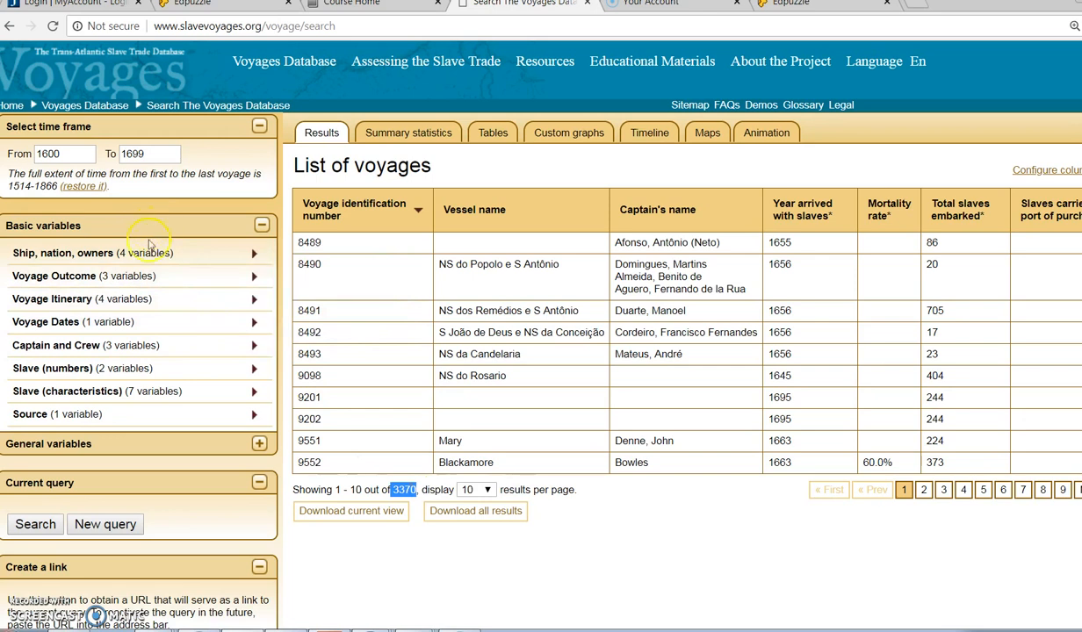
Step: Browse the basic variables and add the itinerary variable Place where voyage began to the current query
{"action": "mouse_move", "coordinate": [42, 254]}
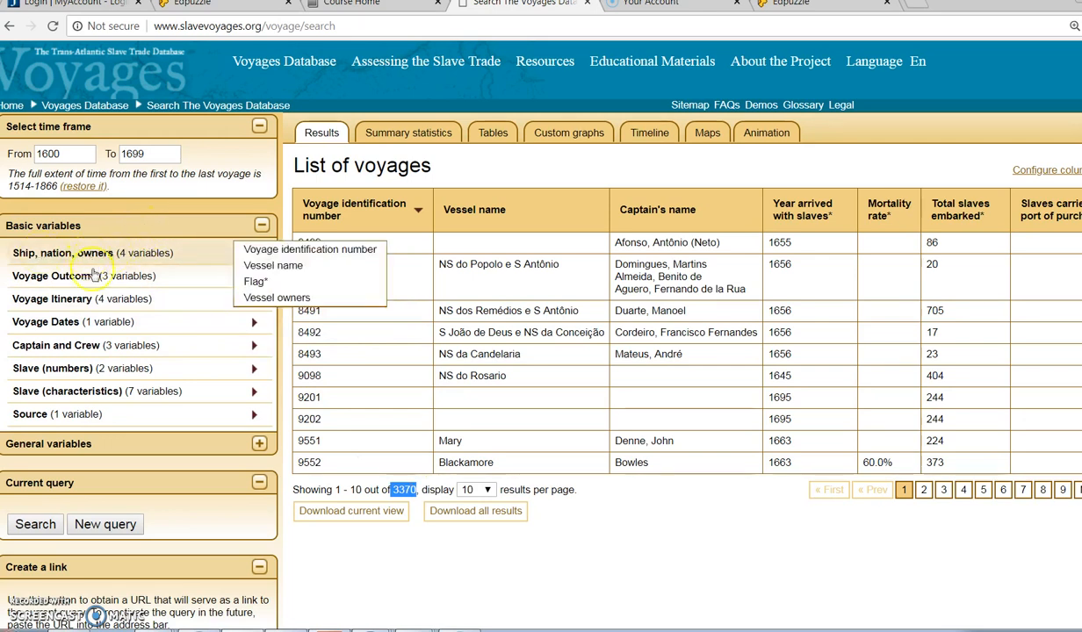
{"action": "mouse_move", "coordinate": [88, 280]}
{"action": "mouse_move", "coordinate": [86, 300]}
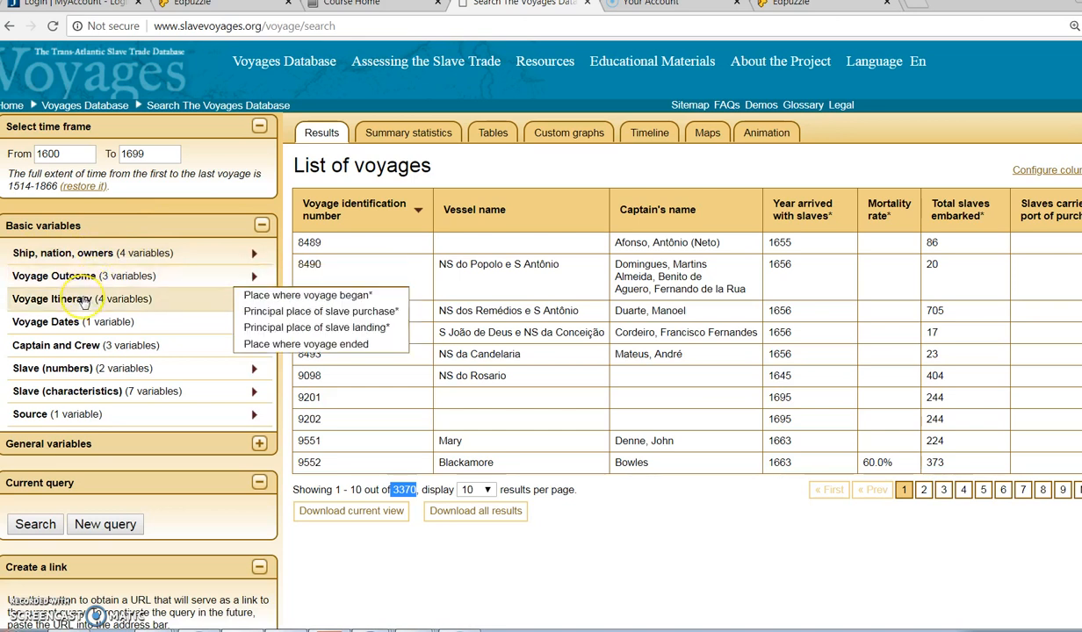
{"action": "left_click", "coordinate": [107, 254]}
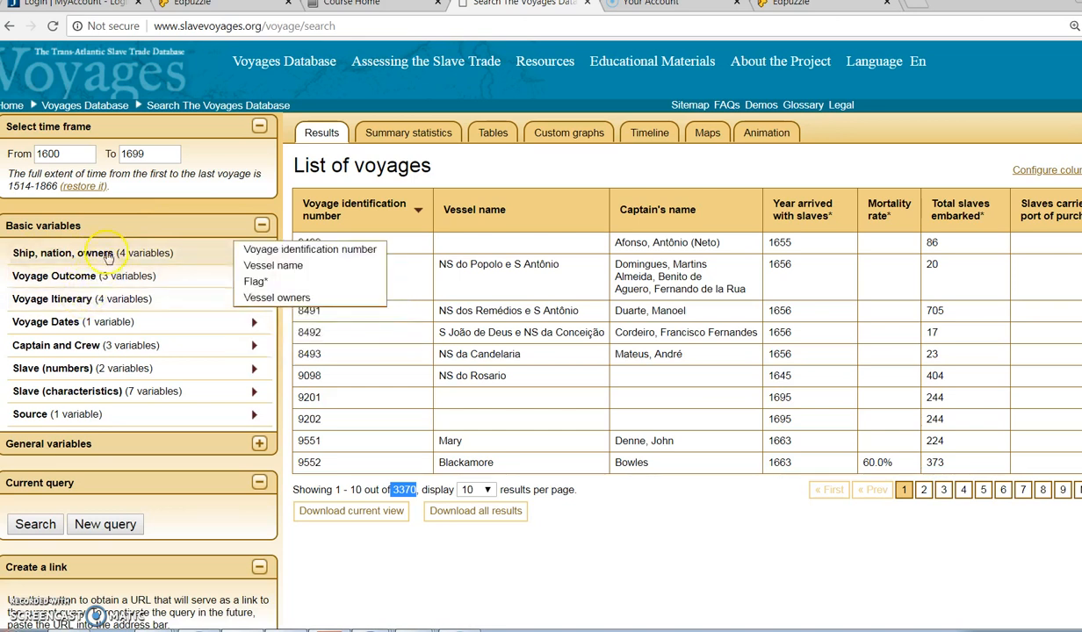
{"action": "mouse_move", "coordinate": [75, 303]}
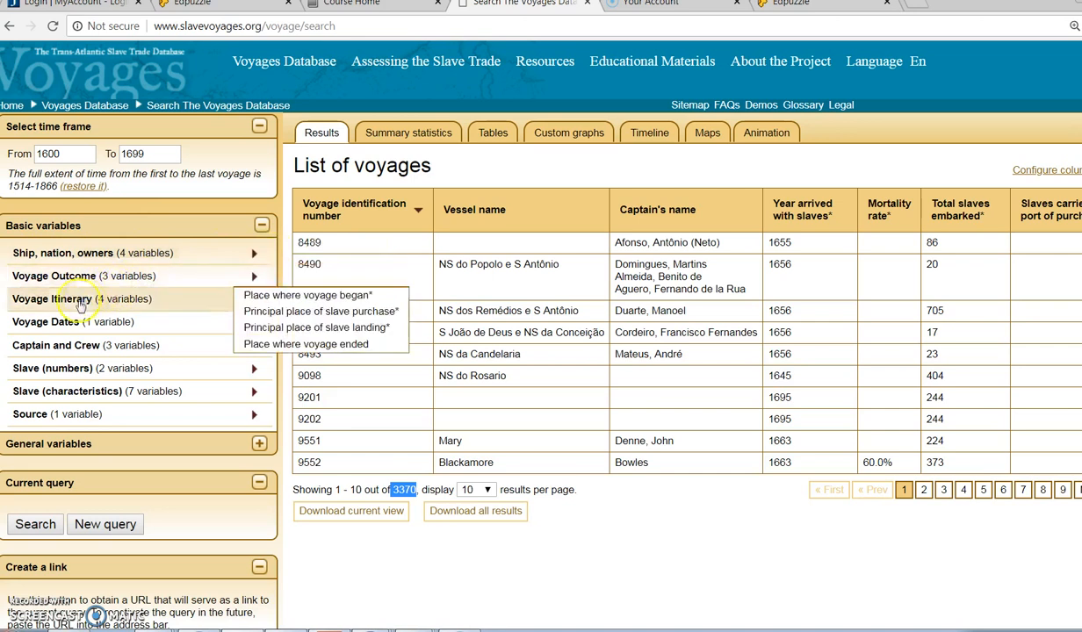
{"action": "left_click", "coordinate": [290, 299]}
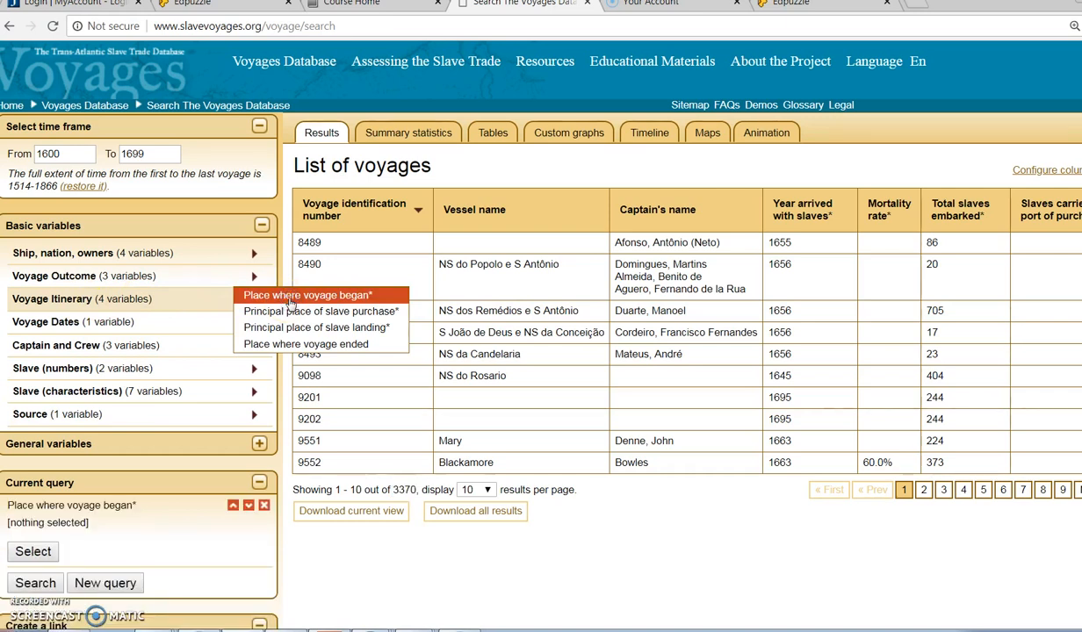
{"action": "scroll", "coordinate": [145, 540], "scroll_direction": "down", "scroll_amount": 1}
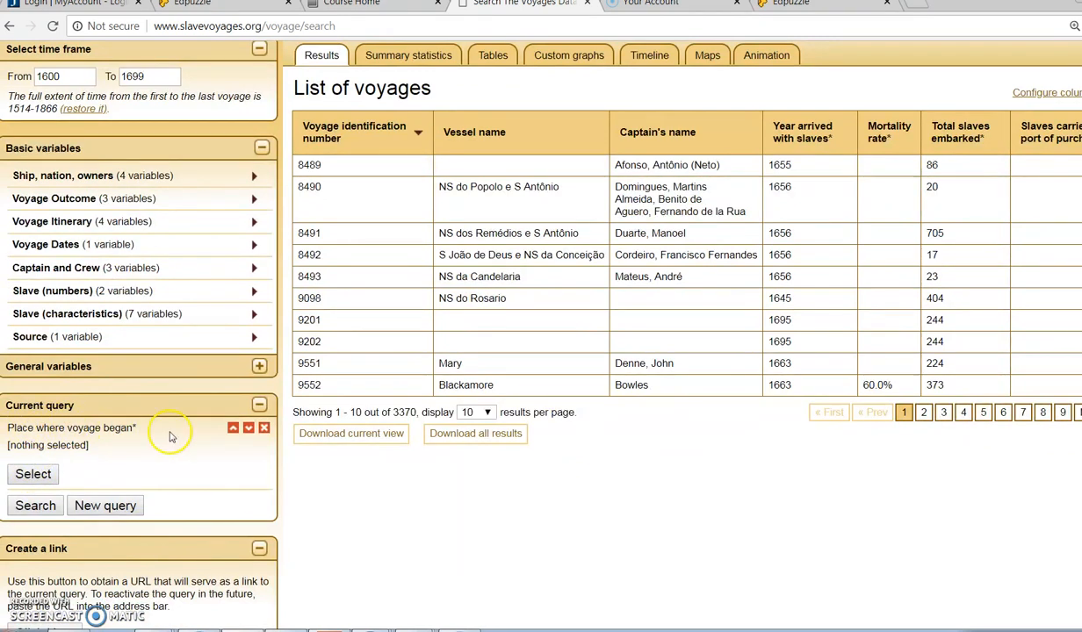
Step: Select Europe and Spanish Mainland Americas as the places where the voyage began and run the search
{"action": "left_click", "coordinate": [33, 474]}
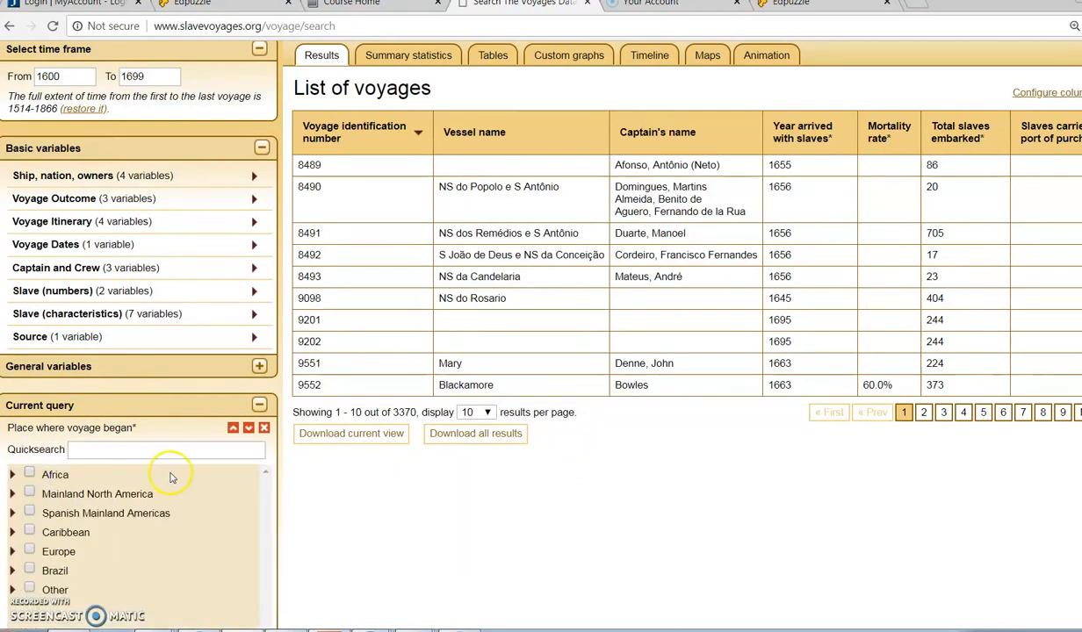
{"action": "scroll", "coordinate": [170, 474], "scroll_direction": "down", "scroll_amount": 1}
{"action": "scroll", "coordinate": [172, 478], "scroll_direction": "down", "scroll_amount": 1}
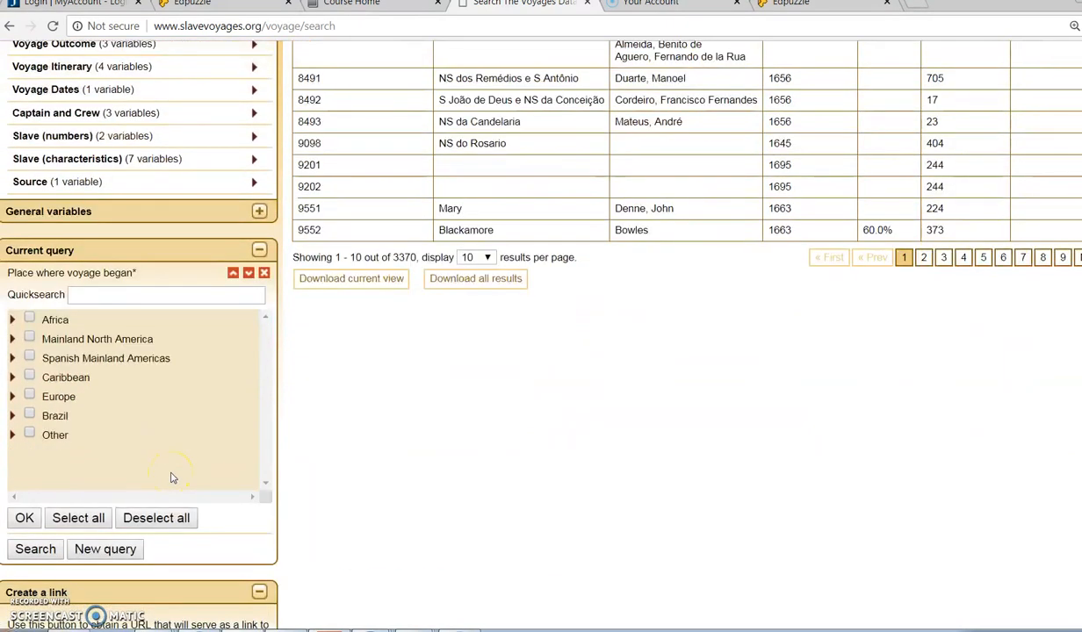
{"action": "left_click", "coordinate": [29, 397]}
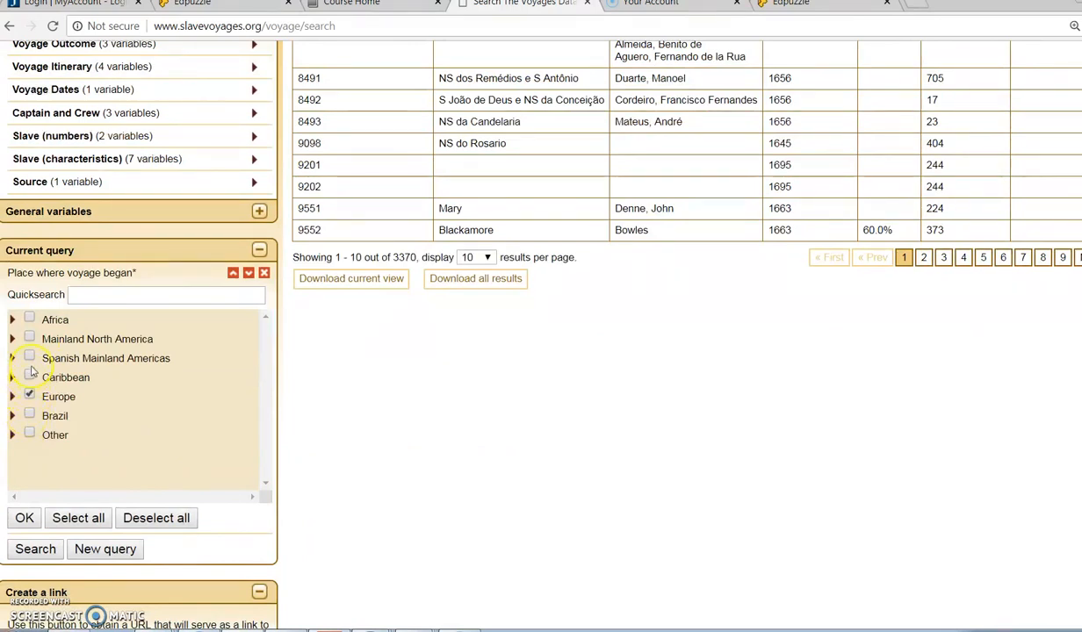
{"action": "left_click", "coordinate": [29, 358]}
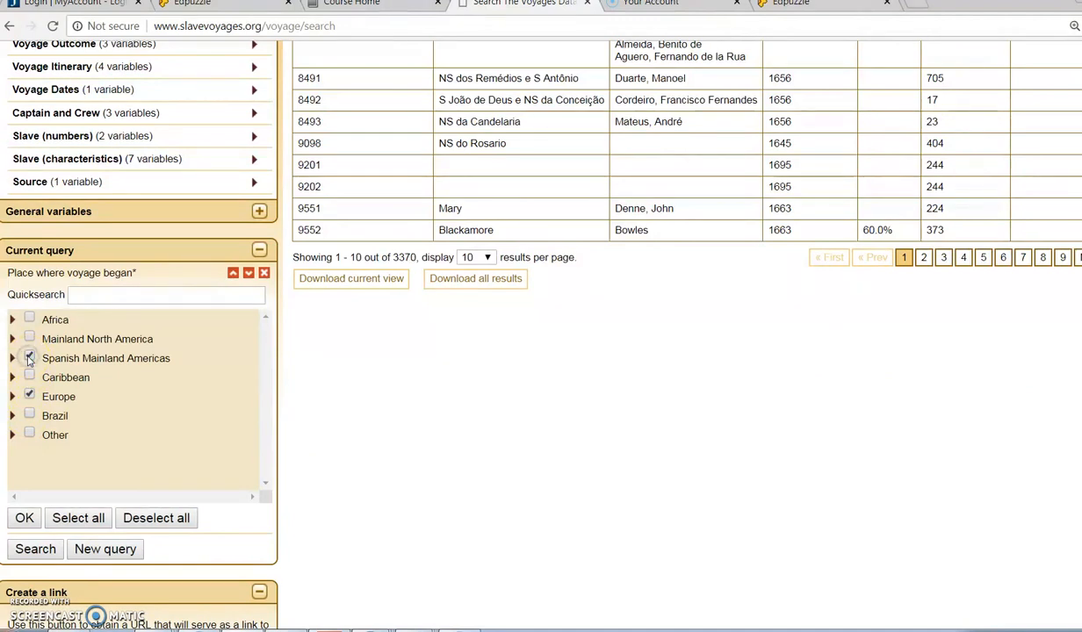
{"action": "left_click", "coordinate": [24, 518]}
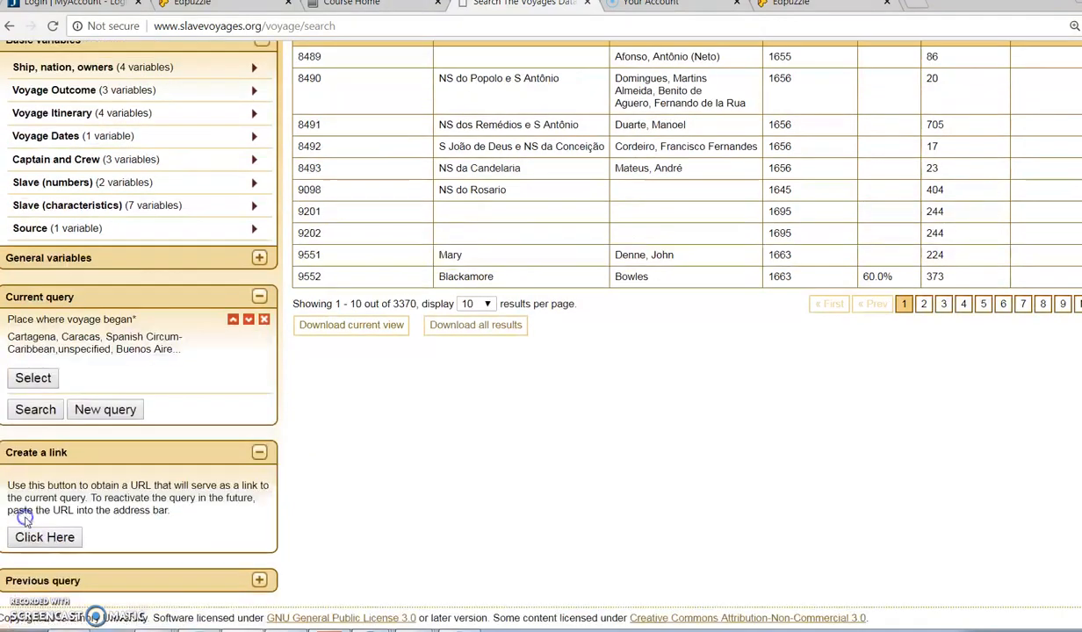
{"action": "left_click", "coordinate": [35, 410]}
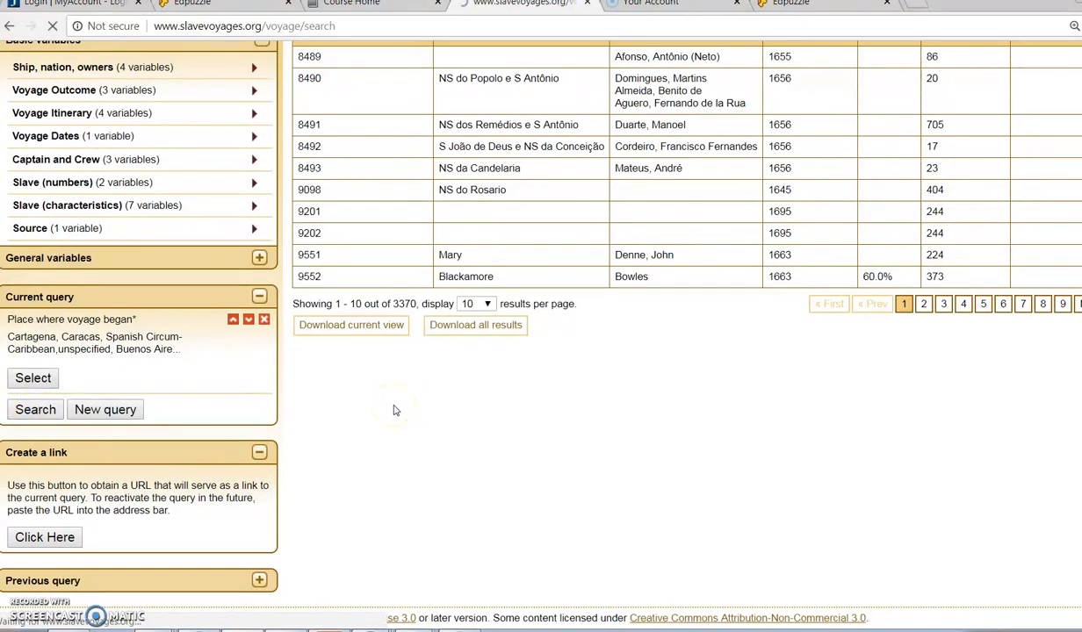
Step: Add the Outcome of voyage for slaves variable to the query and limit it to Slaves perished with ship
{"action": "scroll", "coordinate": [502, 430], "scroll_direction": "down", "scroll_amount": 1}
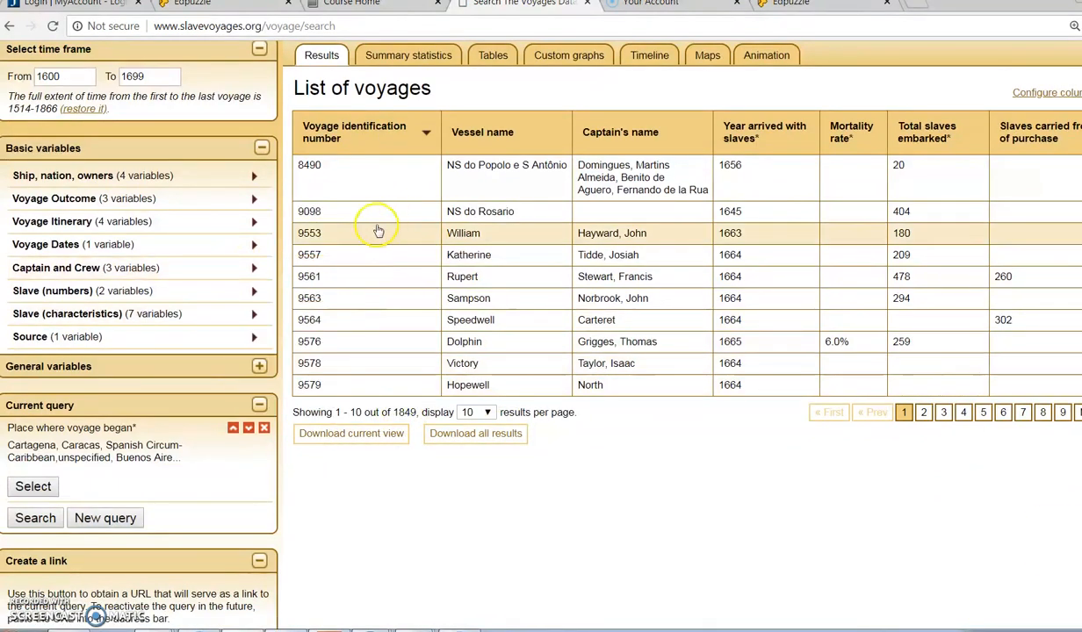
{"action": "mouse_move", "coordinate": [225, 220]}
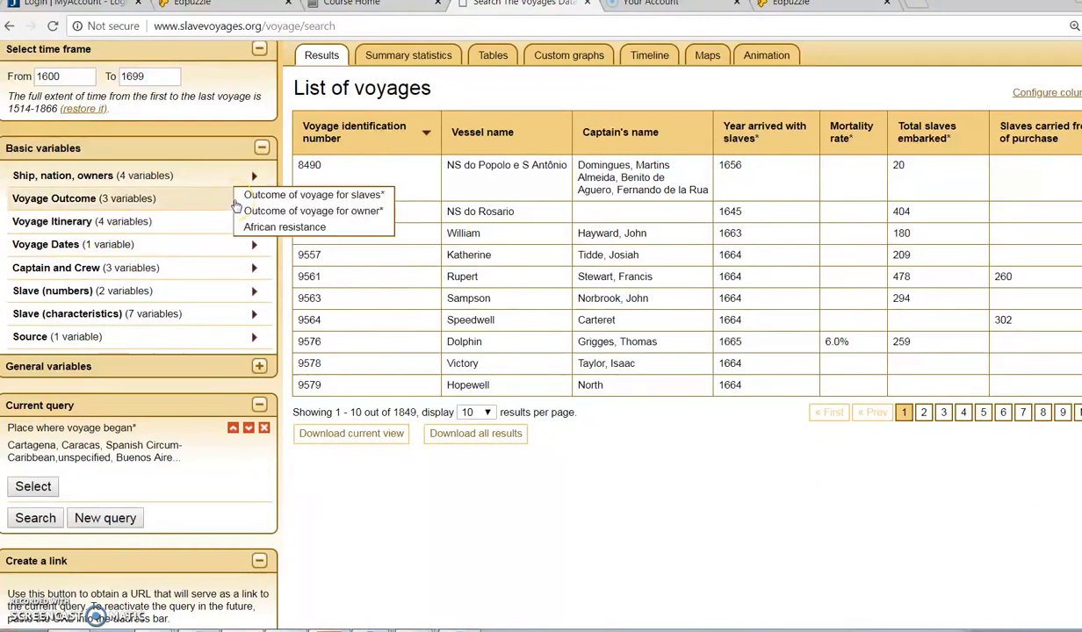
{"action": "left_click", "coordinate": [307, 200]}
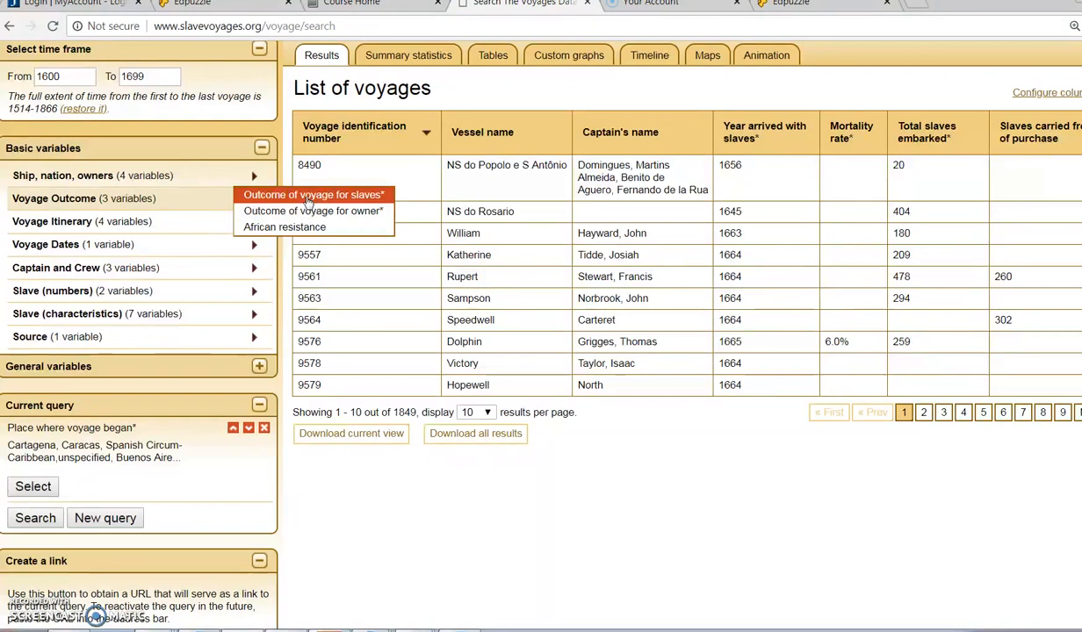
{"action": "scroll", "coordinate": [263, 421], "scroll_direction": "down", "scroll_amount": 2}
{"action": "left_click", "coordinate": [35, 406]}
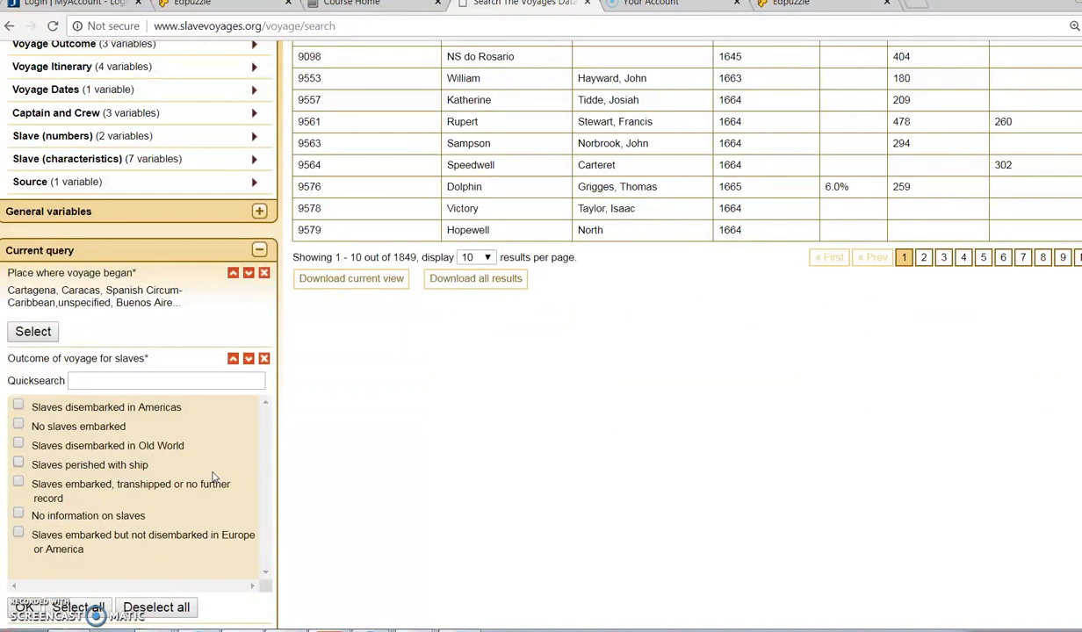
{"action": "left_click", "coordinate": [18, 463]}
{"action": "scroll", "coordinate": [174, 468], "scroll_direction": "down", "scroll_amount": 2}
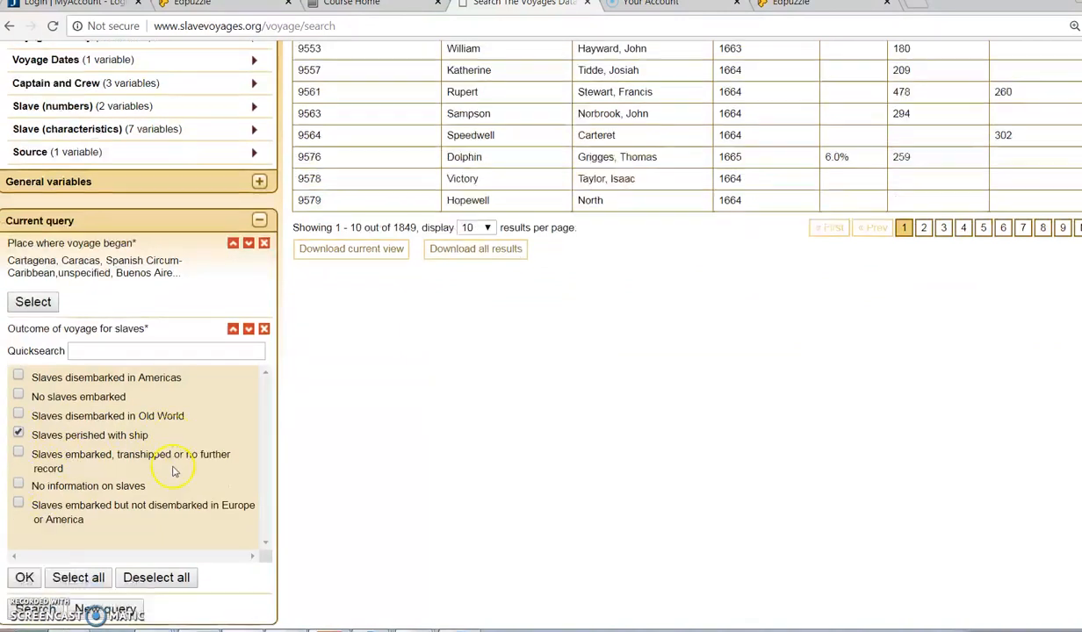
{"action": "left_click", "coordinate": [25, 530]}
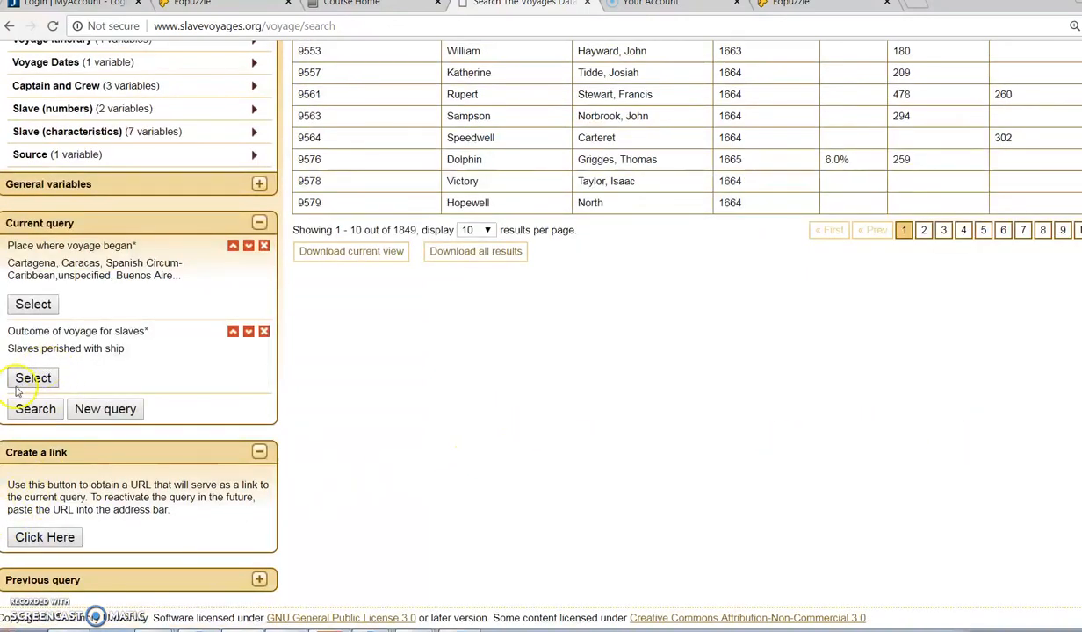
Step: Run the search with both filters and show 20 results per page
{"action": "left_click", "coordinate": [33, 411]}
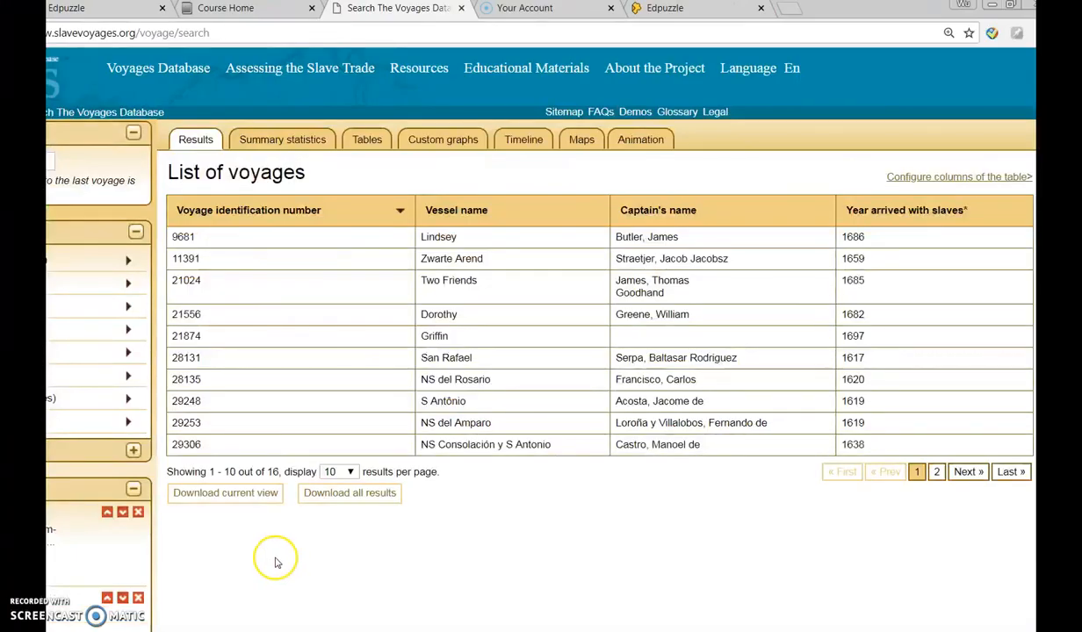
{"action": "left_click", "coordinate": [350, 471]}
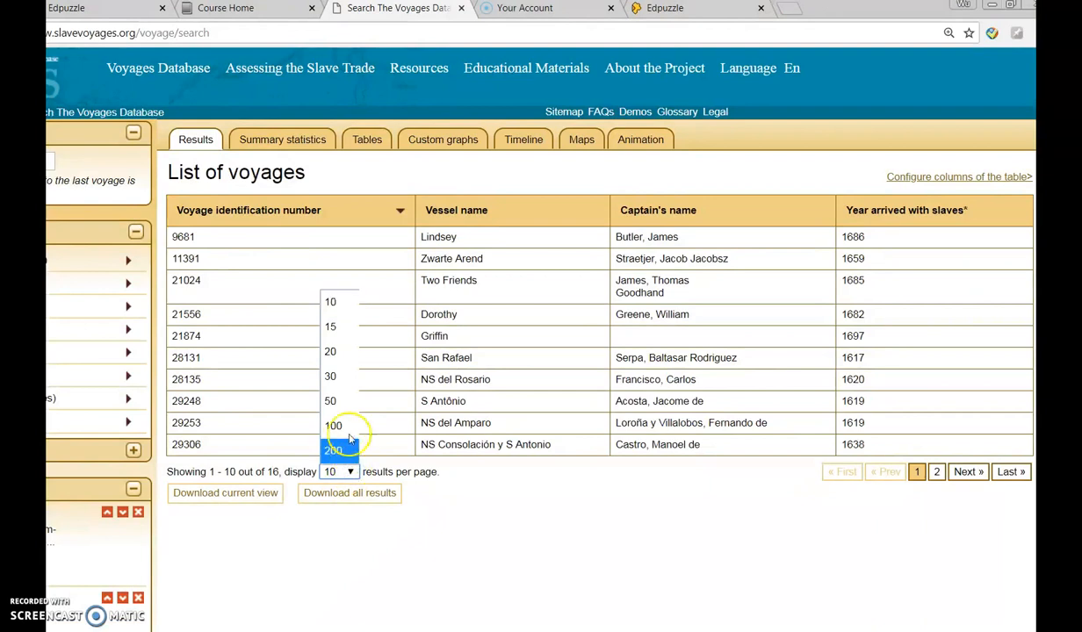
{"action": "left_click", "coordinate": [347, 355]}
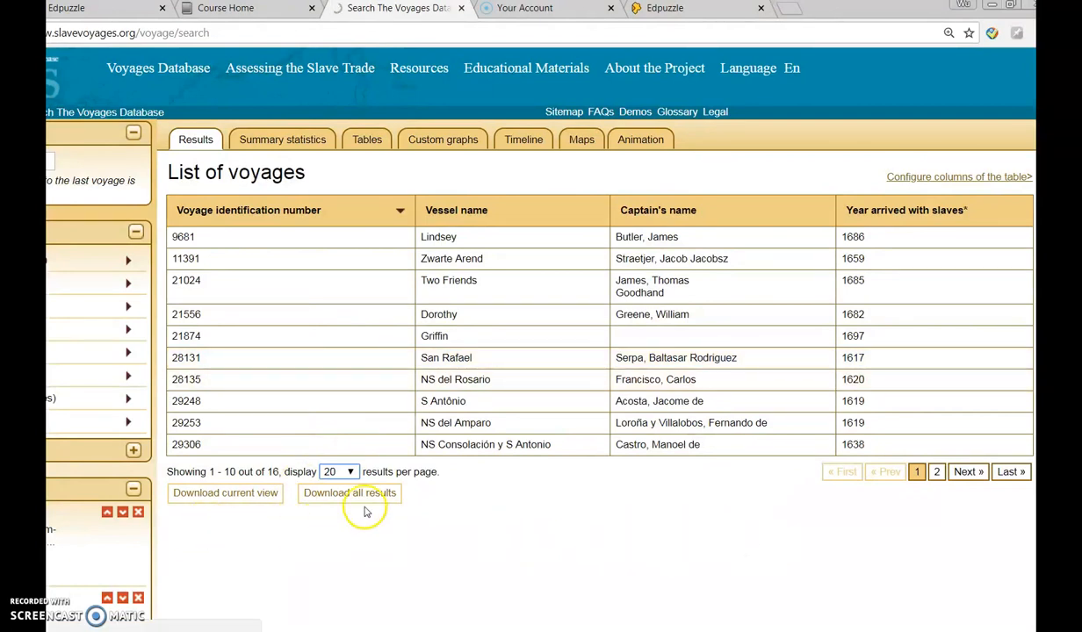
Step: View the voyage details of the NS del Rosario (a) S Pedro and return to the list of voyages
{"action": "left_click", "coordinate": [465, 488]}
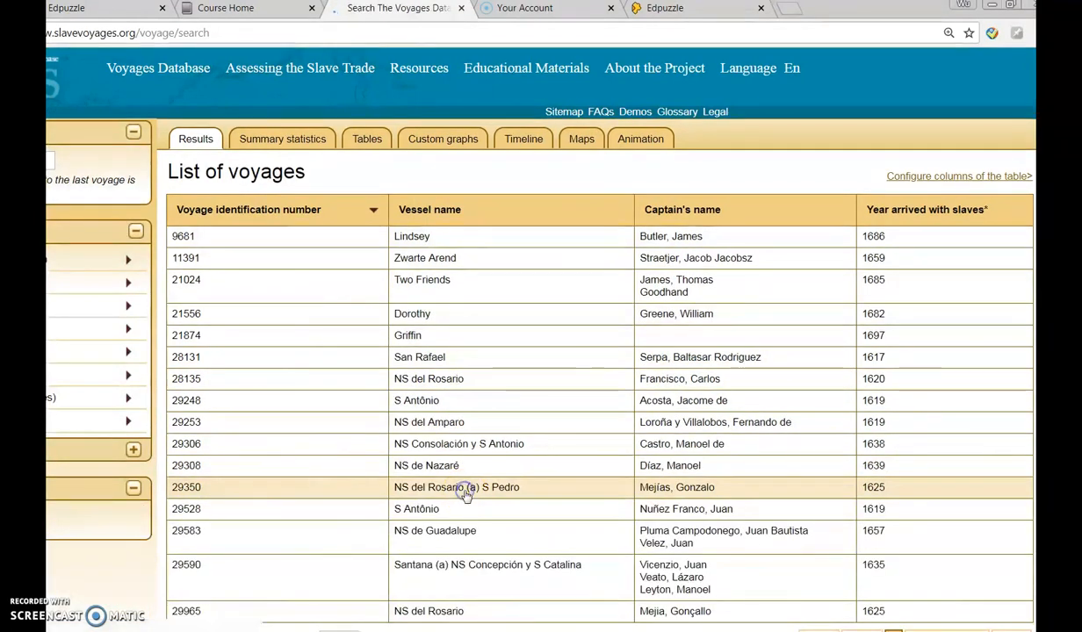
{"action": "scroll", "coordinate": [526, 474], "scroll_direction": "up", "scroll_amount": 4}
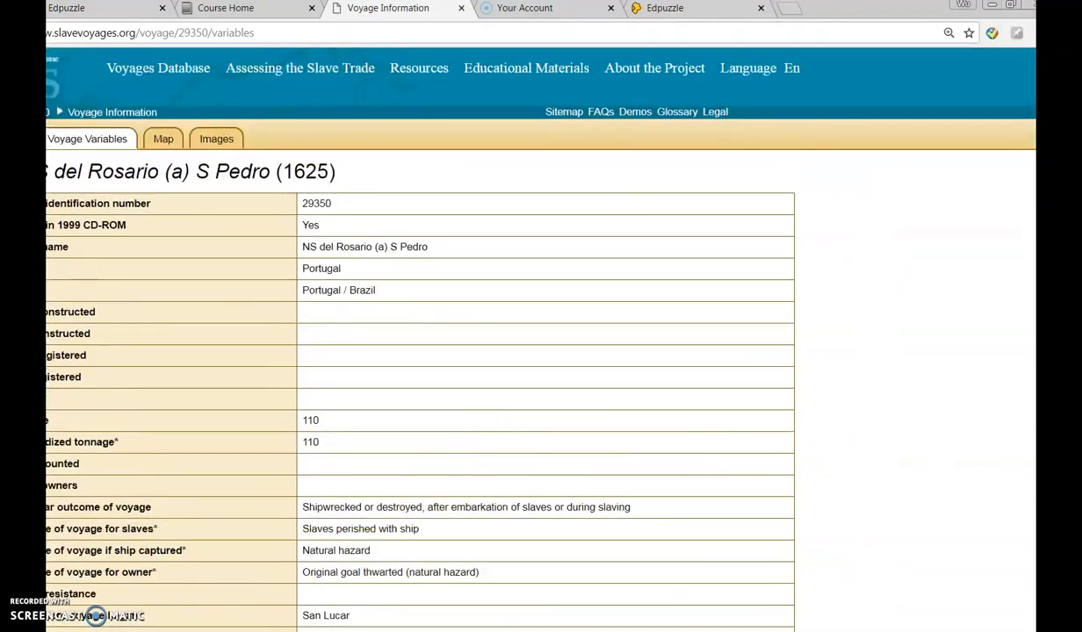
{"action": "key", "text": "alt+Left"}
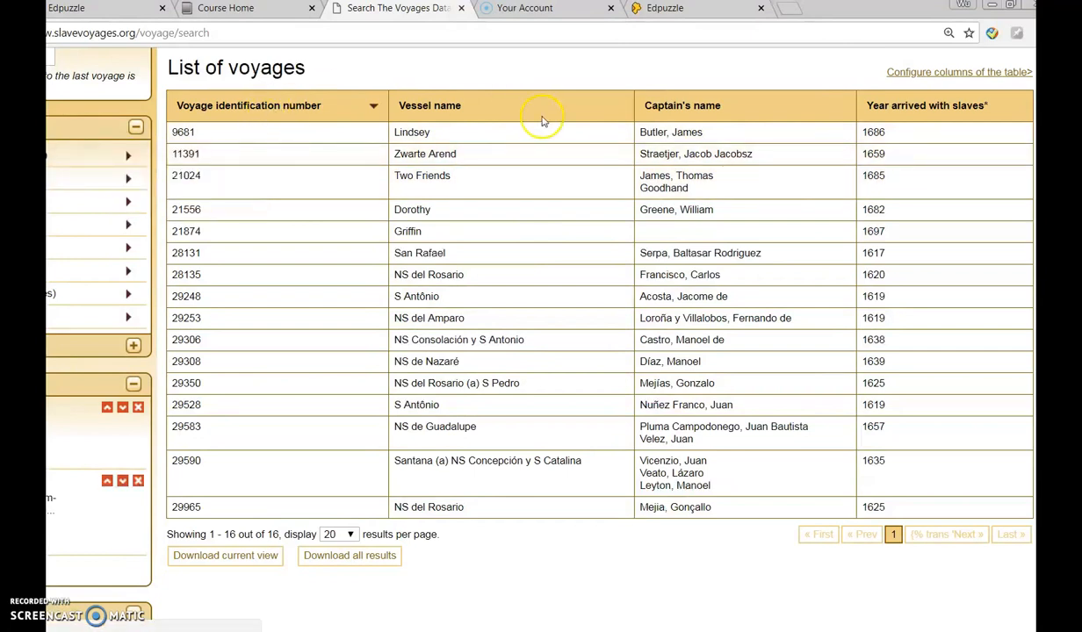
Step: Open the column configuration of the voyage list and add Flag* and Standardized tonnage* to the selected columns
{"action": "left_click", "coordinate": [935, 75]}
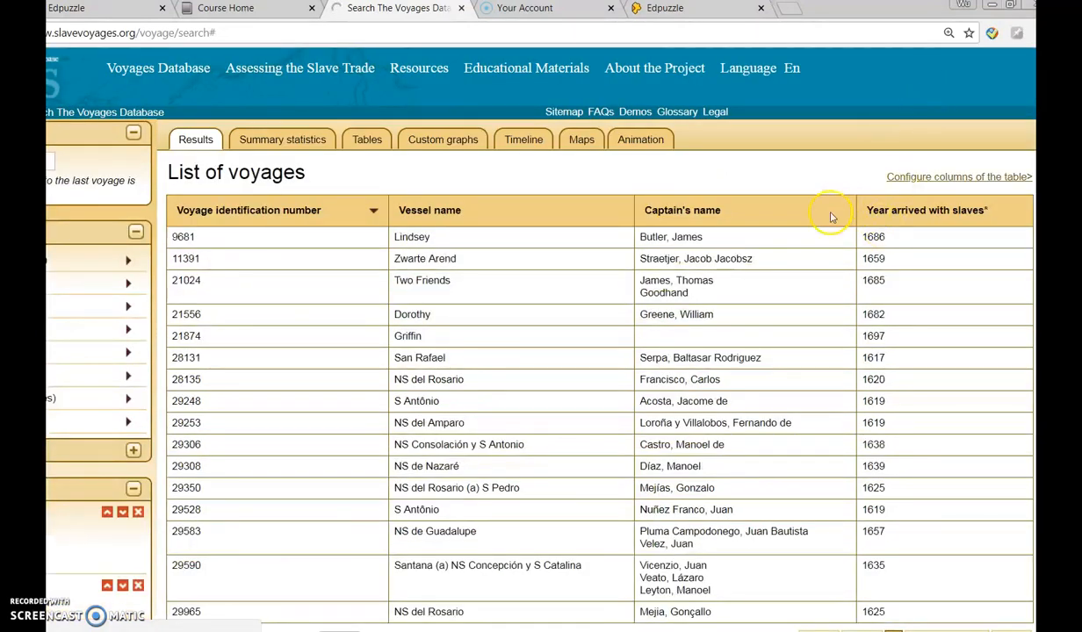
{"action": "scroll", "coordinate": [811, 237], "scroll_direction": "down", "scroll_amount": 1}
{"action": "left_click", "coordinate": [904, 108]}
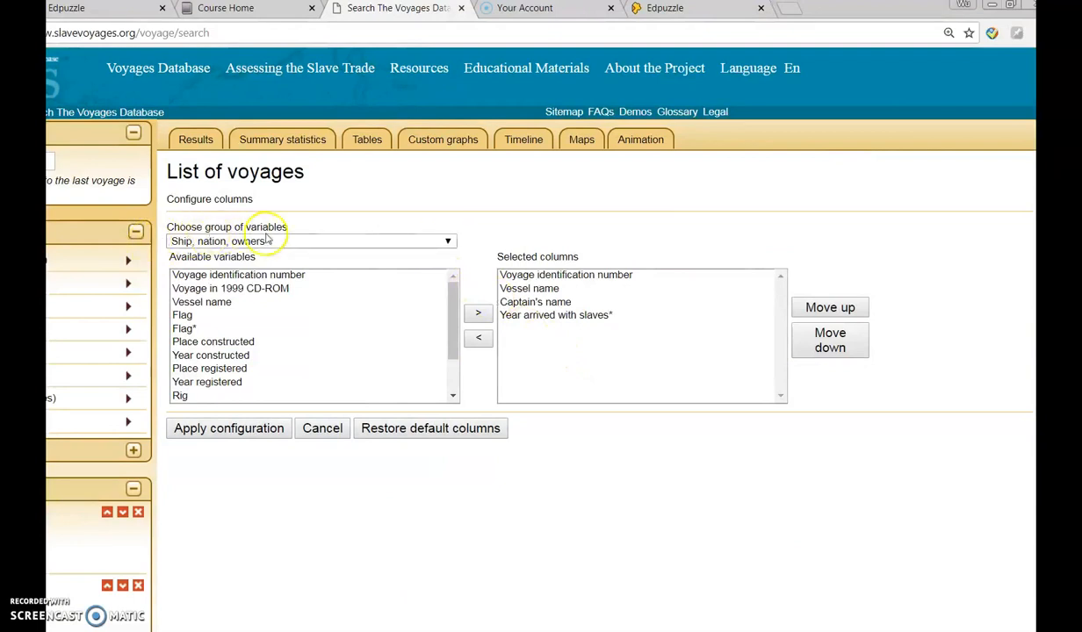
{"action": "left_click", "coordinate": [189, 329]}
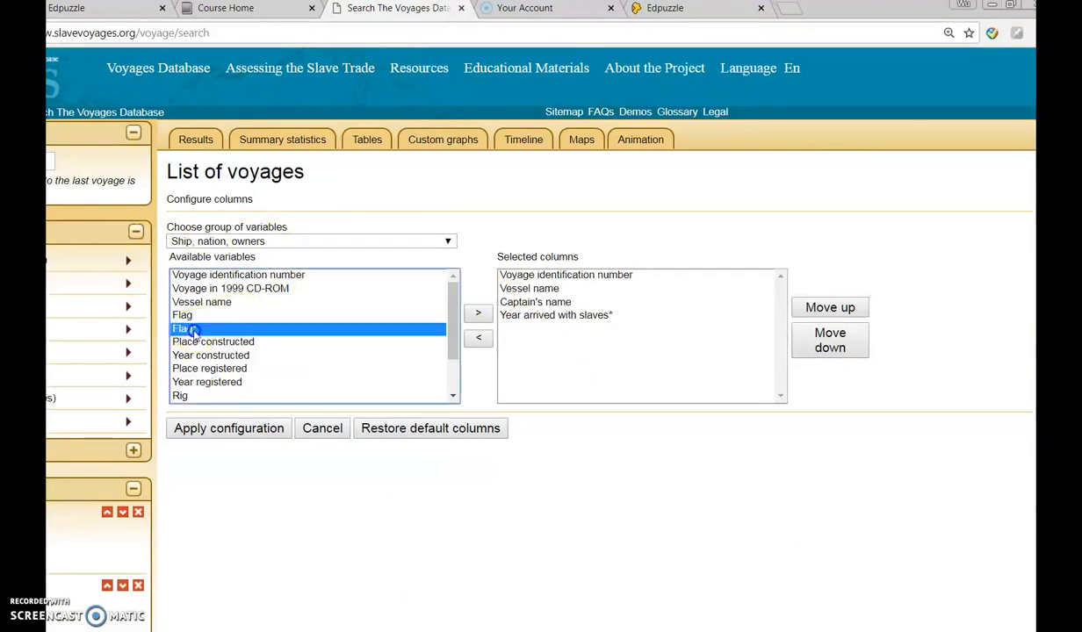
{"action": "left_click", "coordinate": [479, 314]}
{"action": "scroll", "coordinate": [290, 380], "scroll_direction": "down", "scroll_amount": 1}
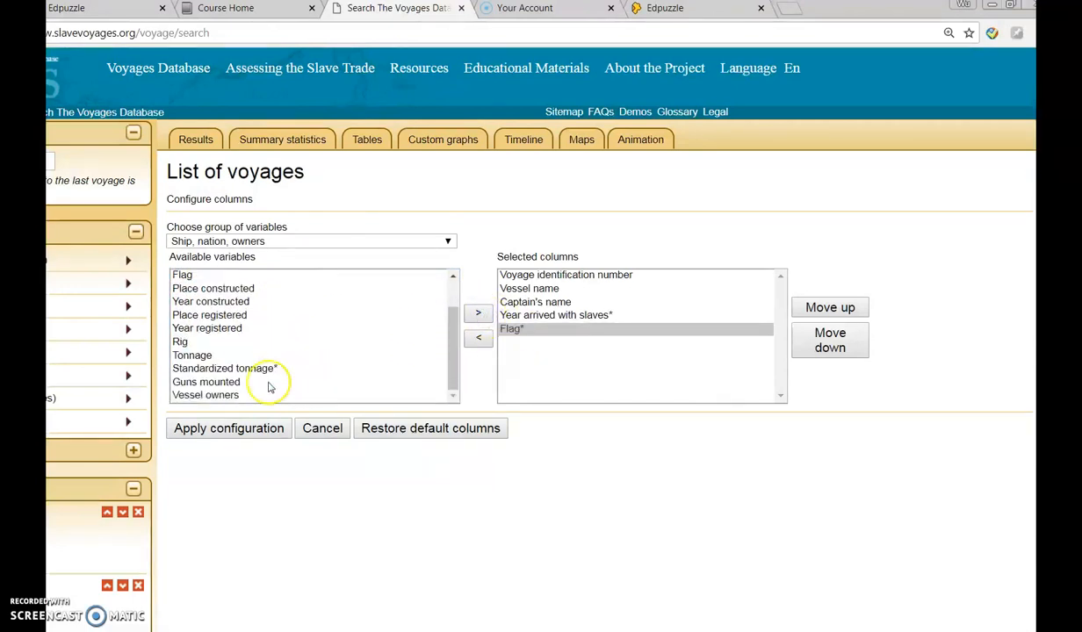
{"action": "scroll", "coordinate": [294, 377], "scroll_direction": "down", "scroll_amount": 1}
{"action": "scroll", "coordinate": [342, 318], "scroll_direction": "up", "scroll_amount": 1}
{"action": "scroll", "coordinate": [343, 318], "scroll_direction": "down", "scroll_amount": 1}
{"action": "left_click", "coordinate": [247, 293]}
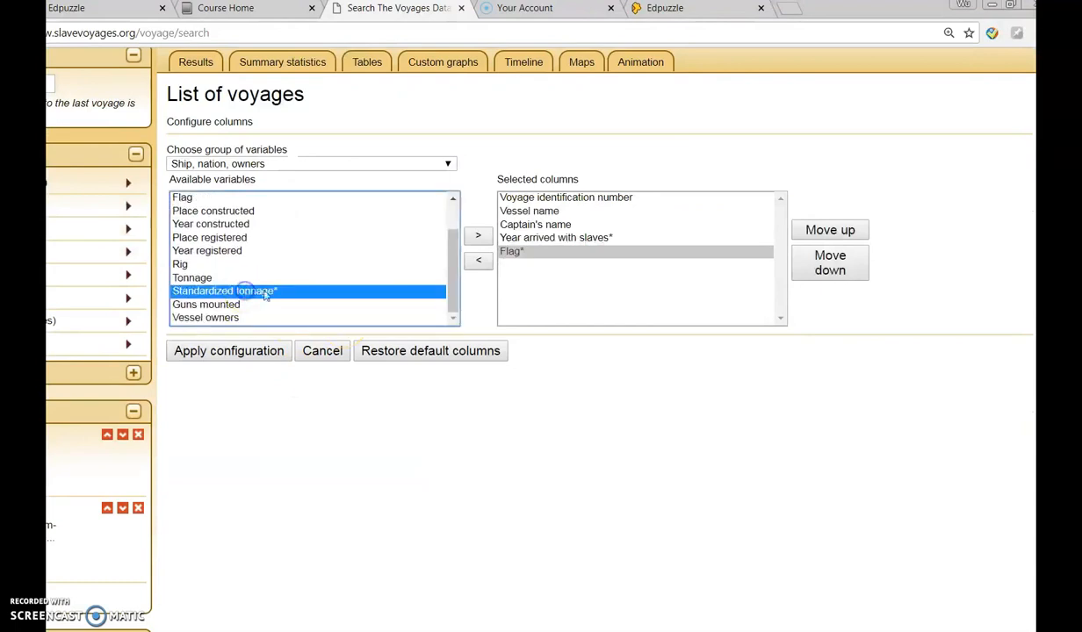
{"action": "left_click", "coordinate": [477, 236]}
Step: Add the Voyage Itinerary variables Place where voyage began* and Principal place of slave purchase* to the selected columns
{"action": "left_click", "coordinate": [447, 164]}
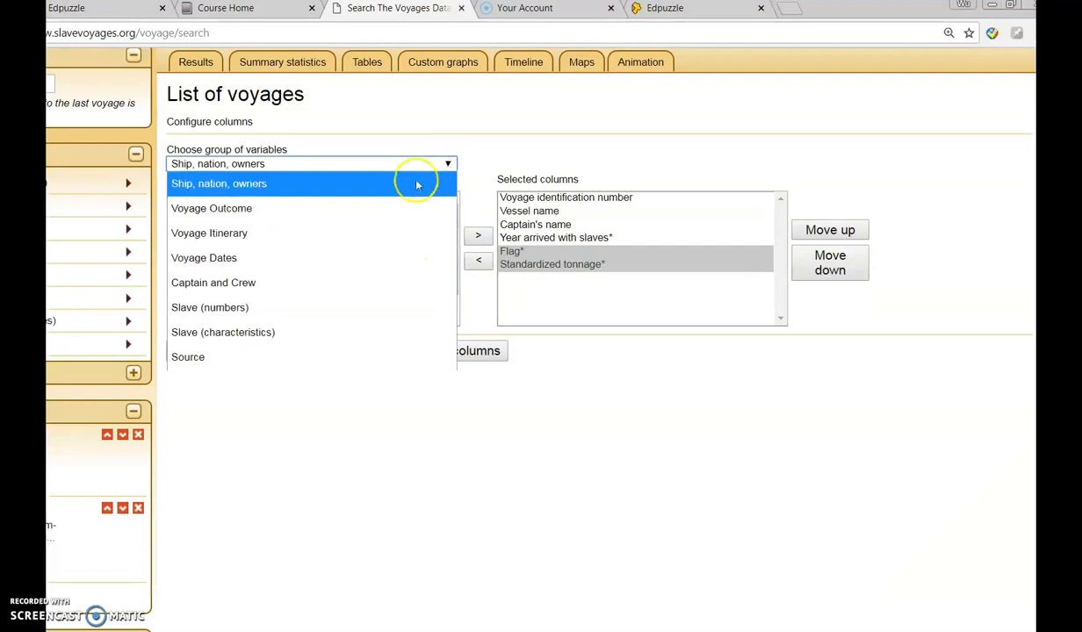
{"action": "left_click", "coordinate": [334, 233]}
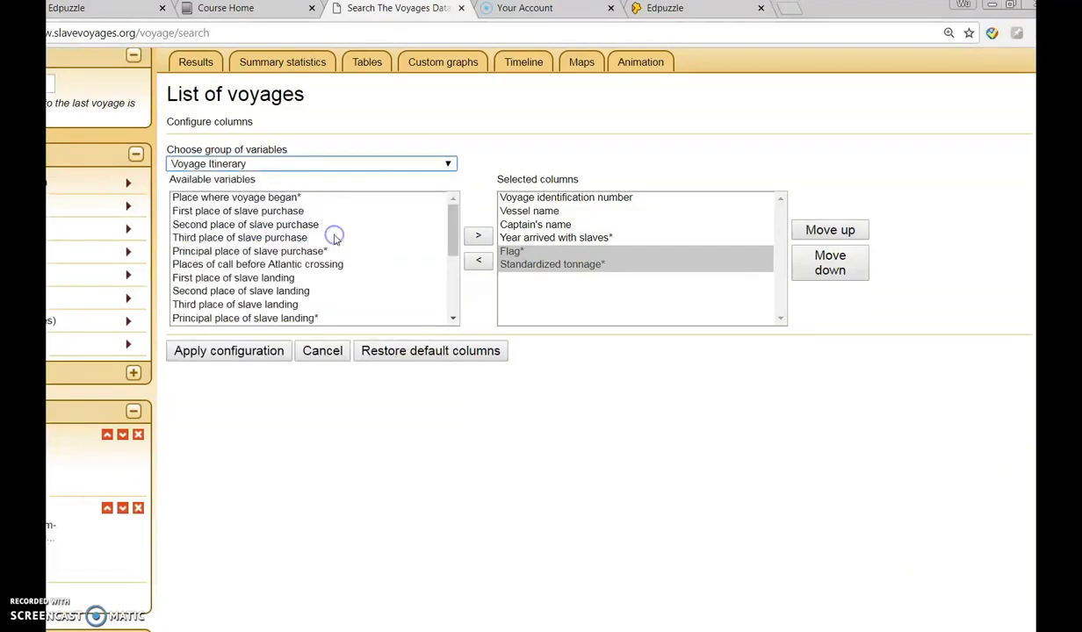
{"action": "left_click", "coordinate": [264, 200]}
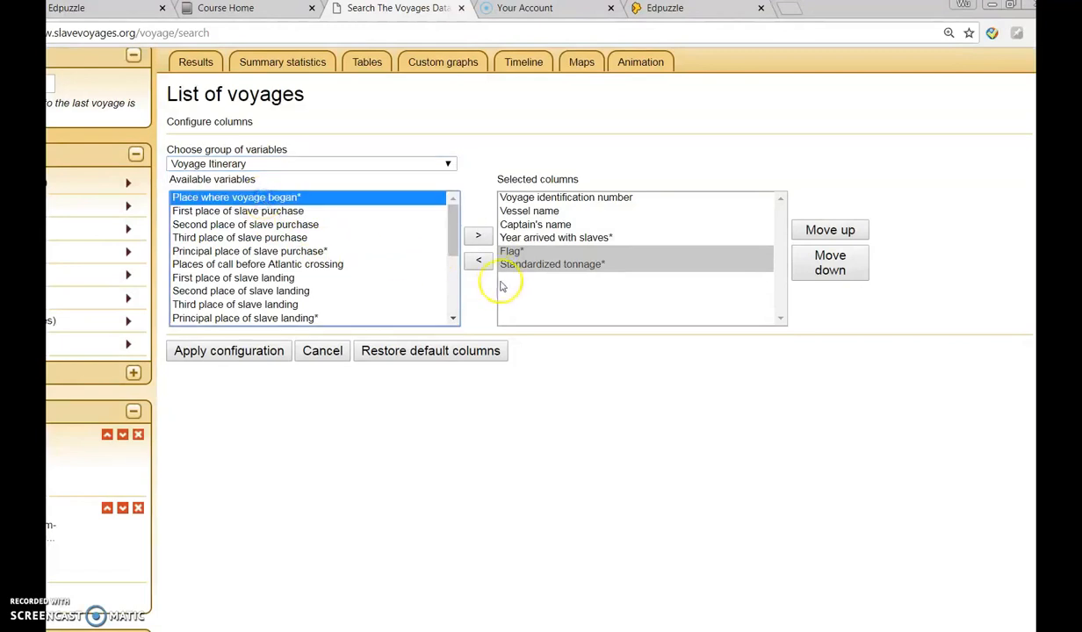
{"action": "left_click", "coordinate": [478, 237]}
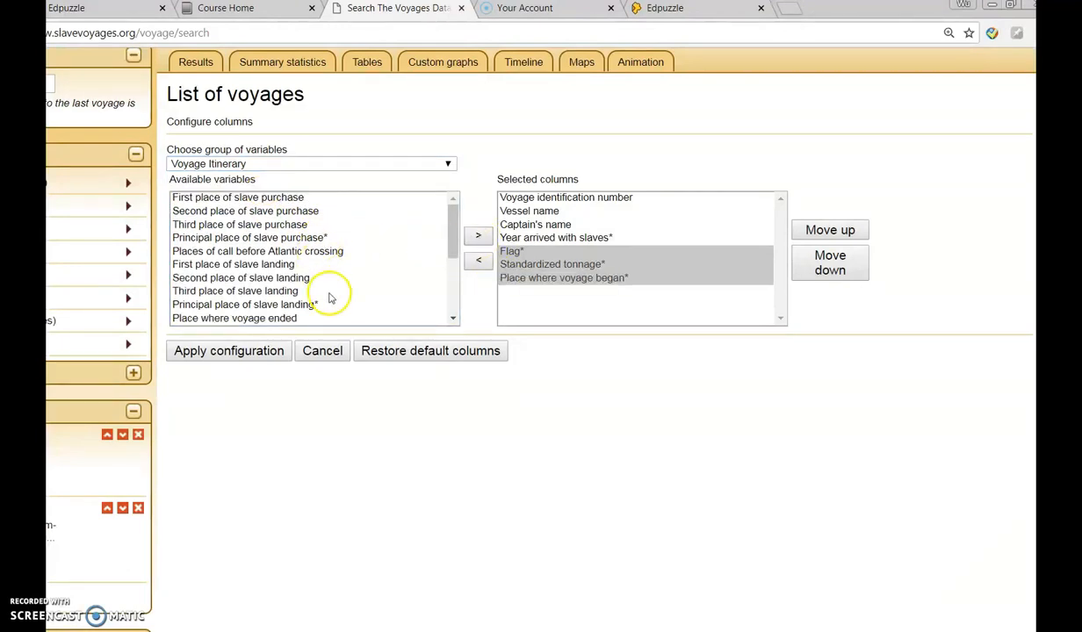
{"action": "left_click", "coordinate": [295, 239]}
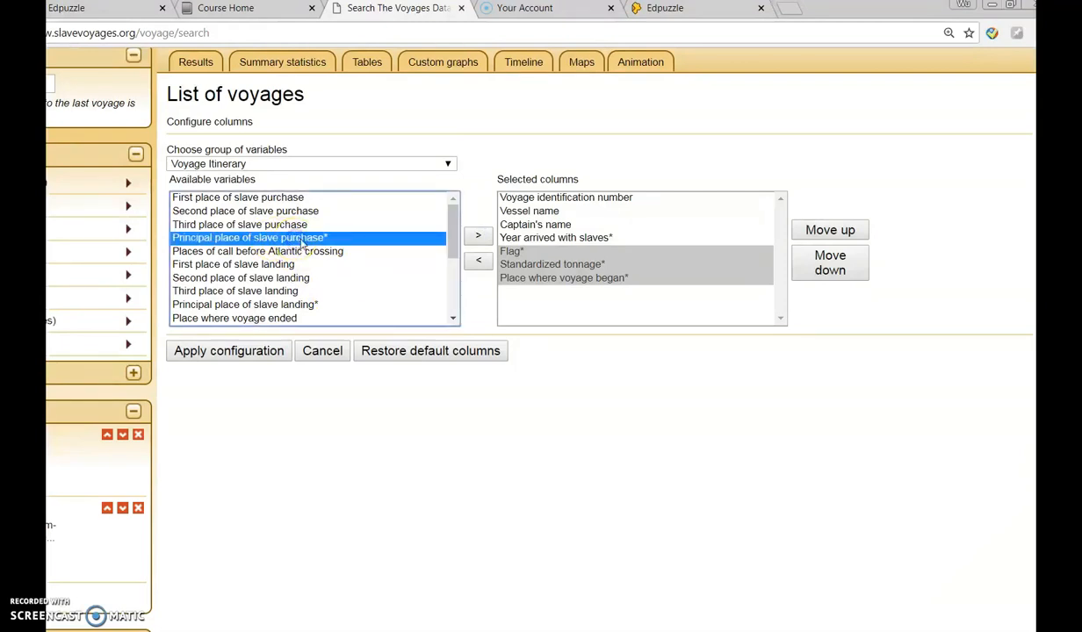
{"action": "left_click", "coordinate": [478, 239]}
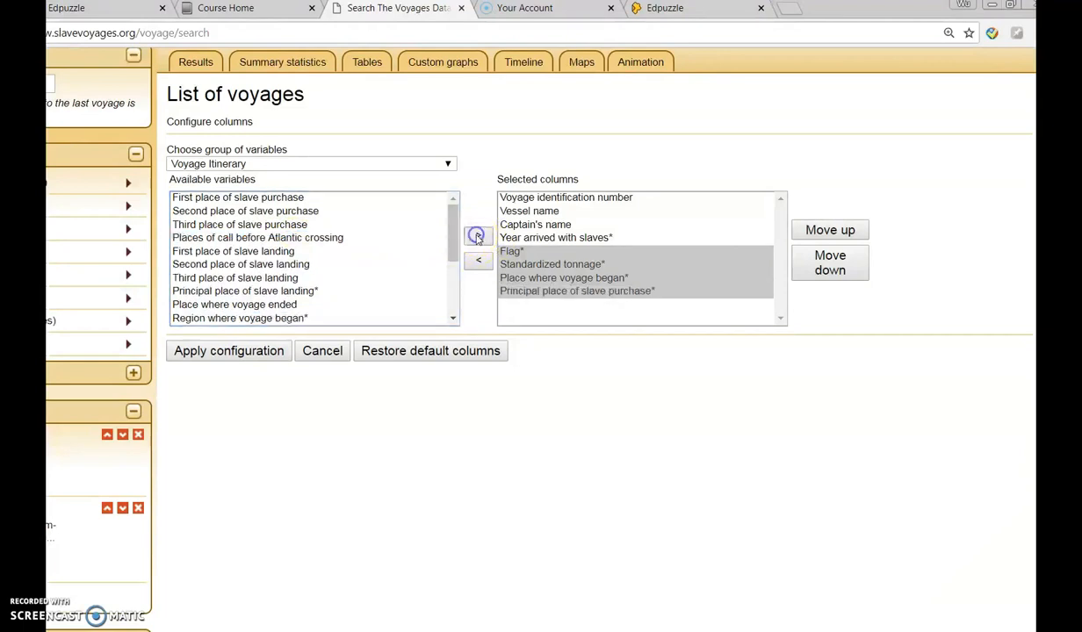
Step: Add the Slave (numbers) variables Total slaves embarked* and Total slaves disembarked* to the selected columns
{"action": "left_click", "coordinate": [448, 164]}
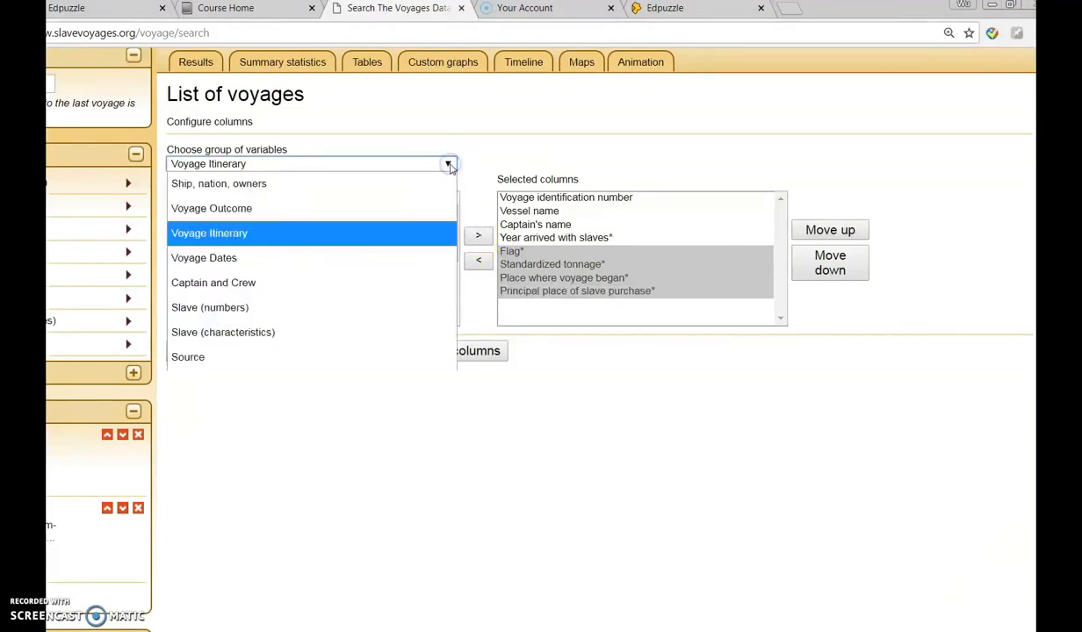
{"action": "left_click", "coordinate": [316, 307]}
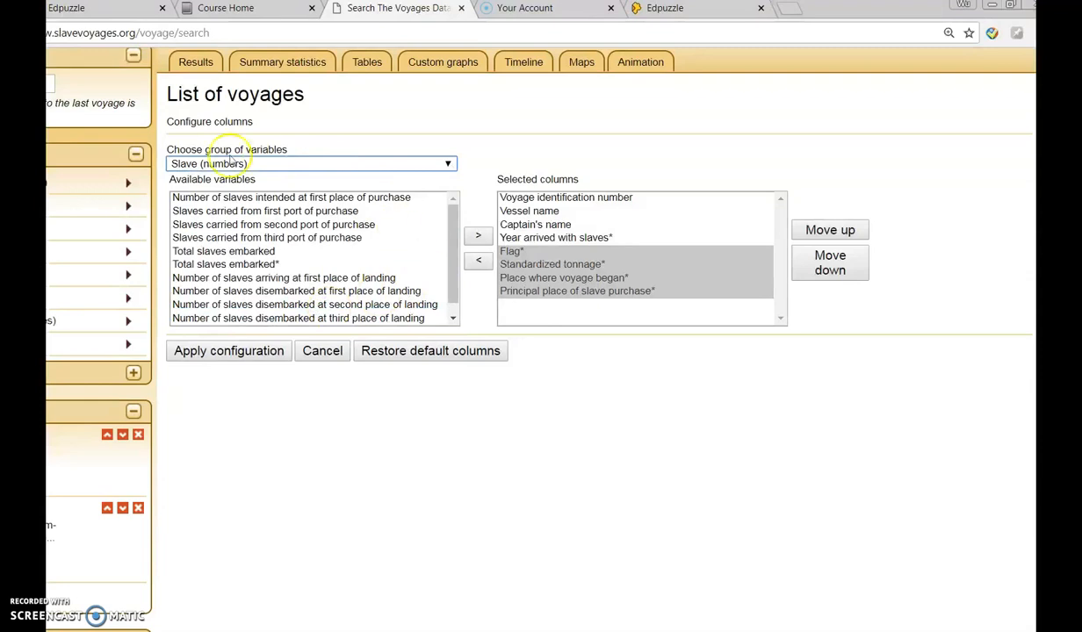
{"action": "left_click", "coordinate": [237, 264]}
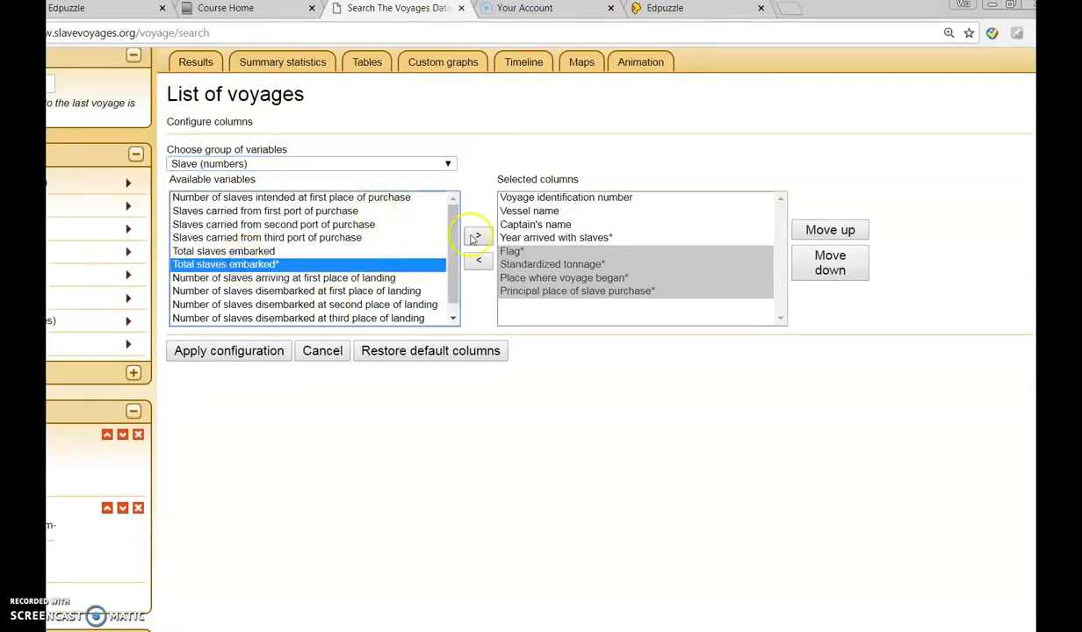
{"action": "left_click", "coordinate": [476, 237]}
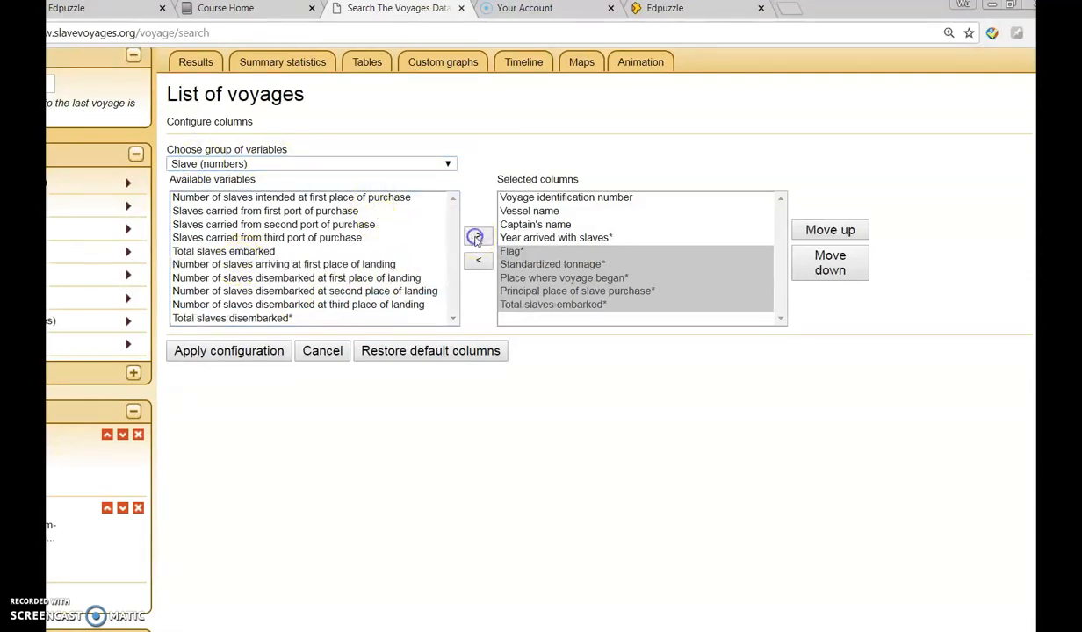
{"action": "left_click", "coordinate": [272, 265]}
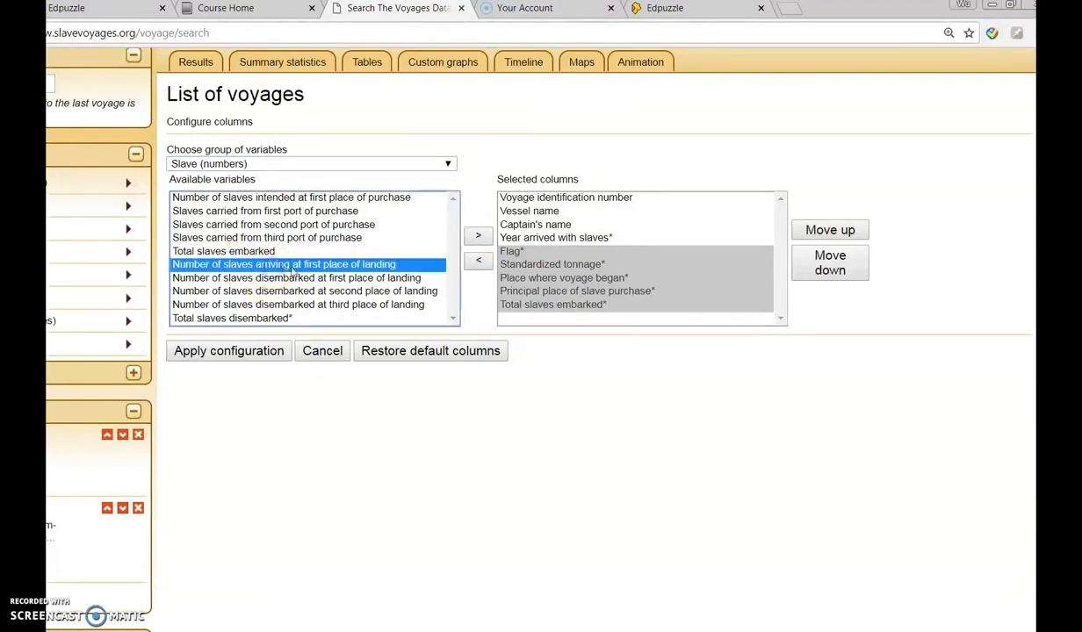
{"action": "left_click", "coordinate": [233, 320]}
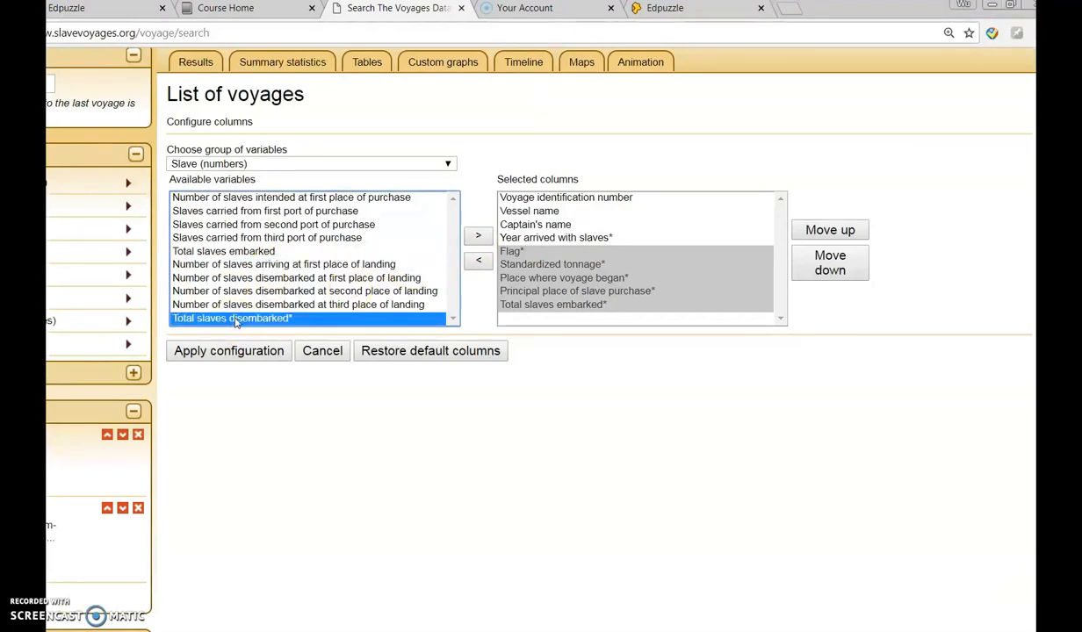
{"action": "left_click", "coordinate": [477, 235]}
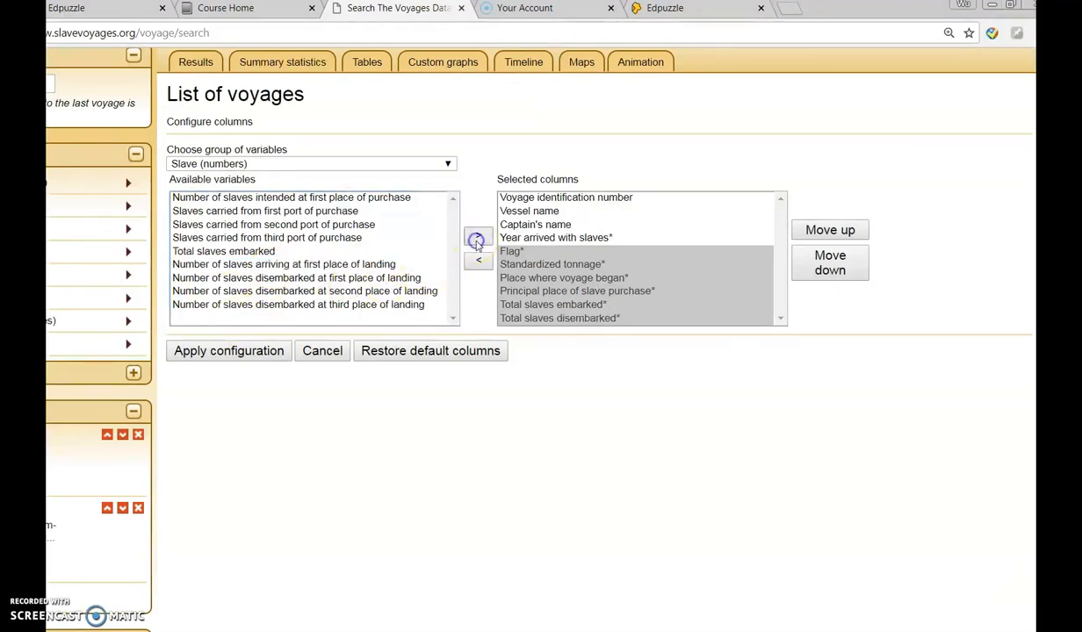
Step: Add the Slave (characteristics) variables Percentage children*, Percentage men* and Percentage women* to the columns and apply the configuration
{"action": "left_click", "coordinate": [448, 164]}
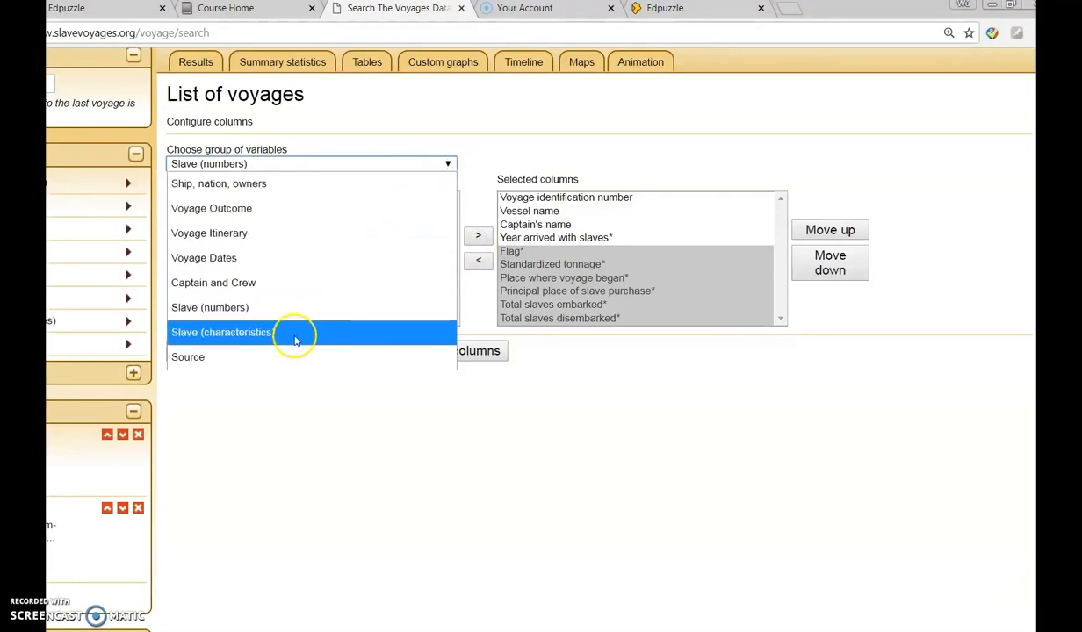
{"action": "left_click", "coordinate": [295, 338]}
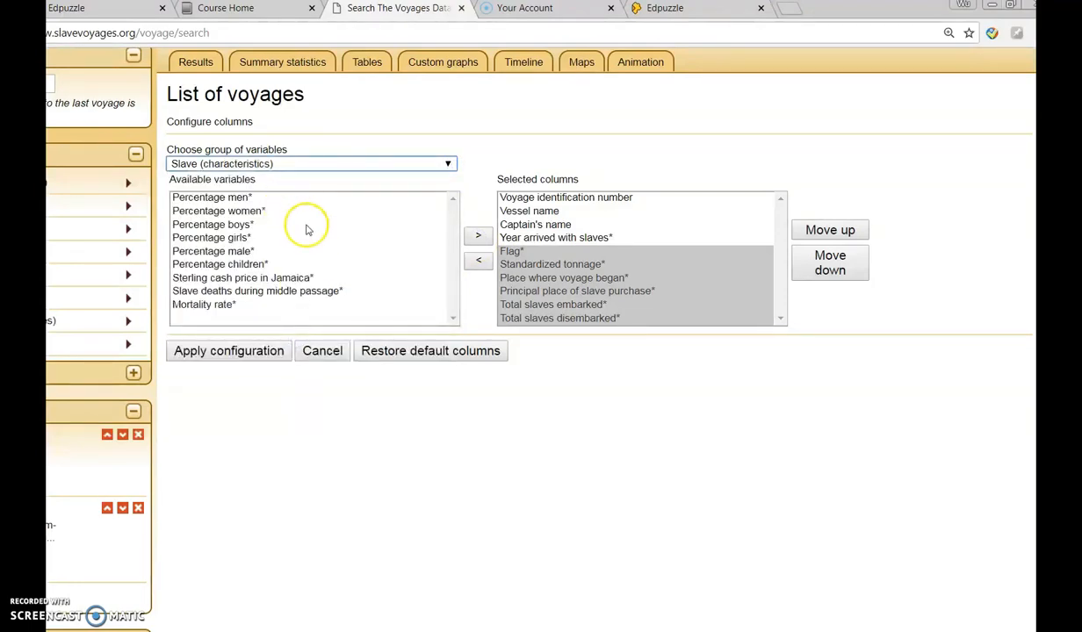
{"action": "left_click", "coordinate": [239, 264]}
{"action": "left_click", "coordinate": [478, 236]}
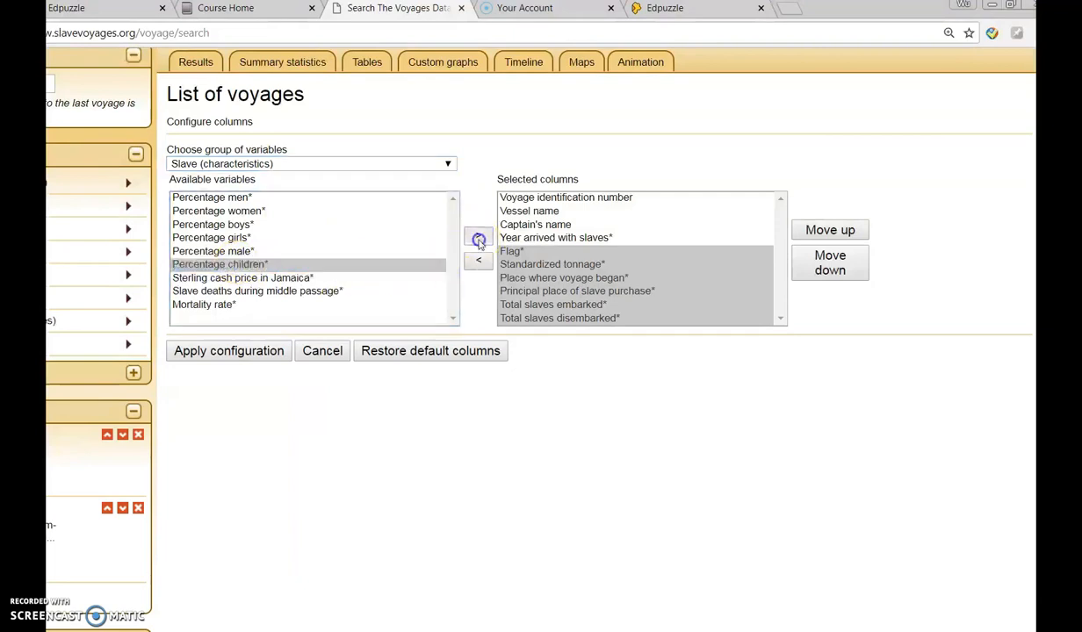
{"action": "left_click", "coordinate": [218, 197]}
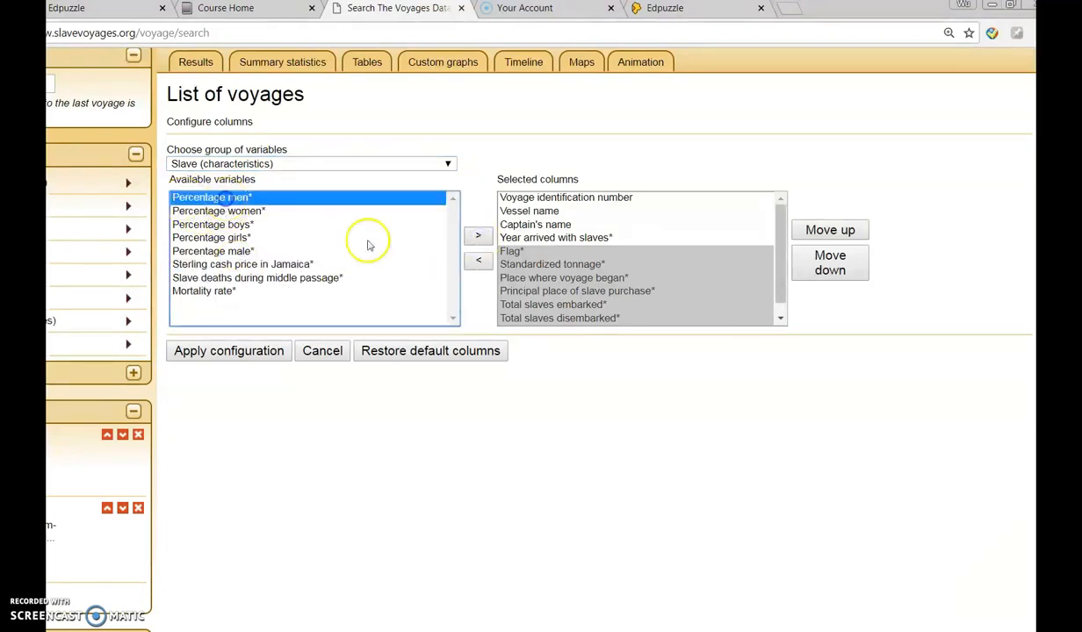
{"action": "left_click", "coordinate": [477, 235]}
{"action": "left_click", "coordinate": [257, 200]}
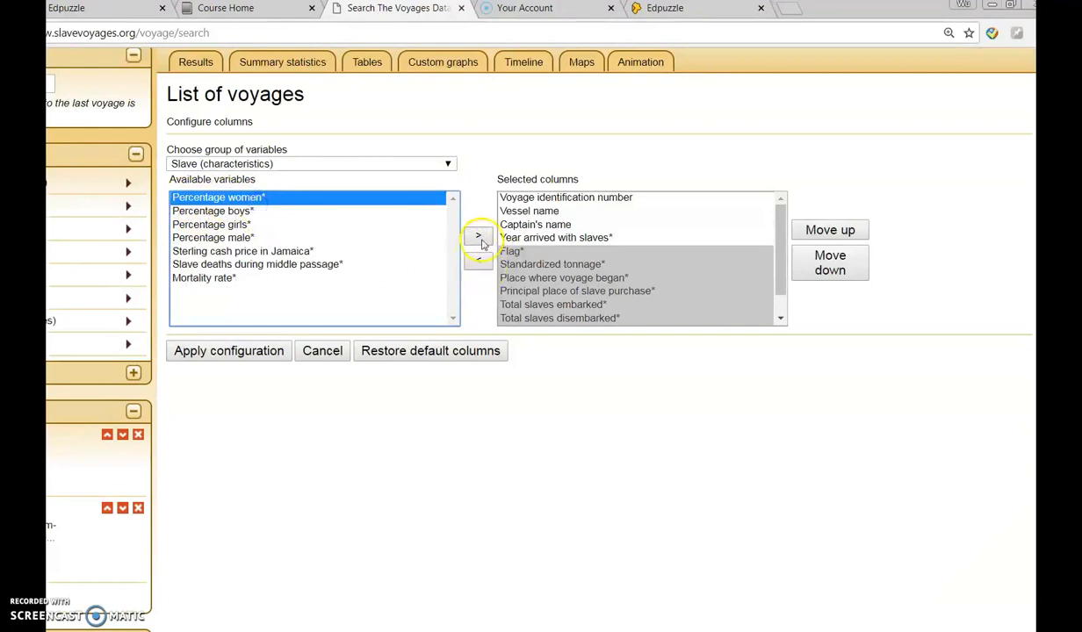
{"action": "left_click", "coordinate": [477, 235]}
{"action": "left_click", "coordinate": [227, 351]}
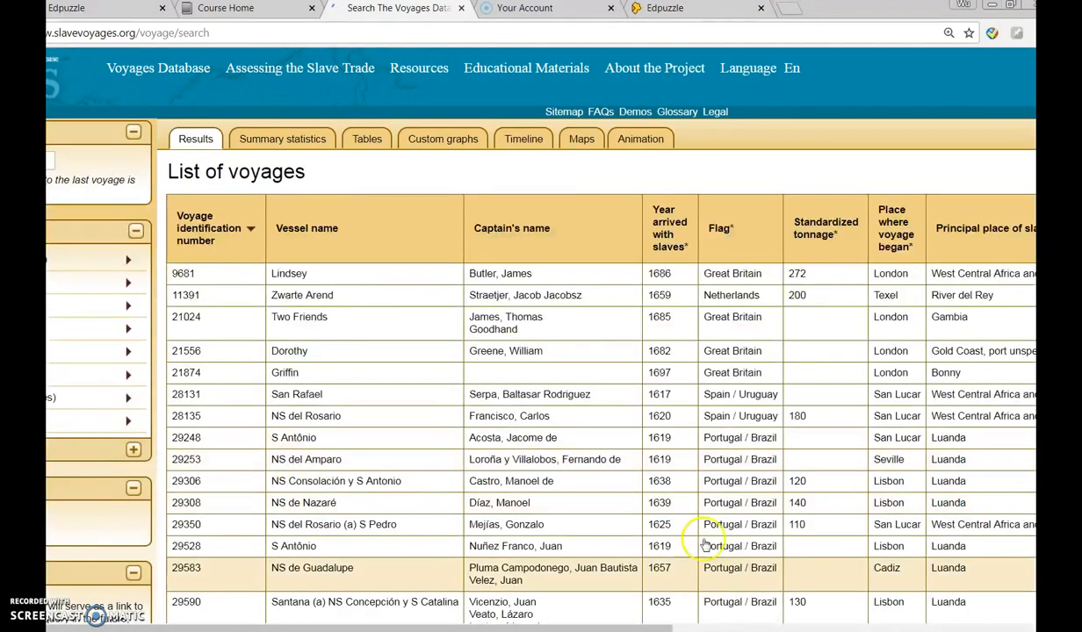
Step: Review the added columns across the list of voyages and download all results
{"action": "scroll", "coordinate": [705, 545], "scroll_direction": "down", "scroll_amount": 3}
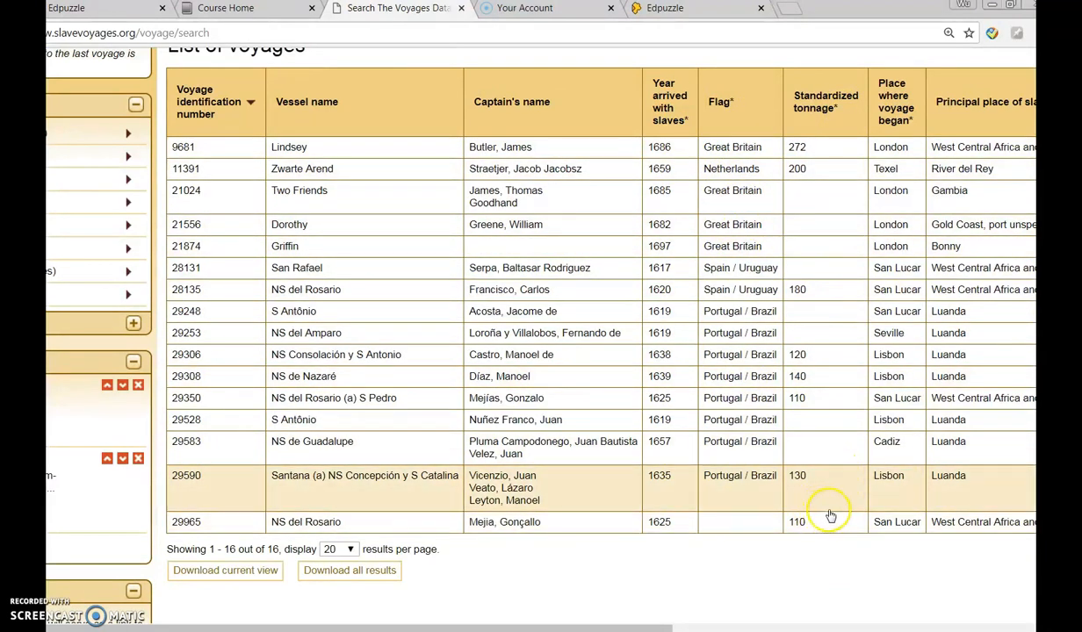
{"action": "left_click_drag", "start_coordinate": [680, 626], "coordinate": [1014, 626]}
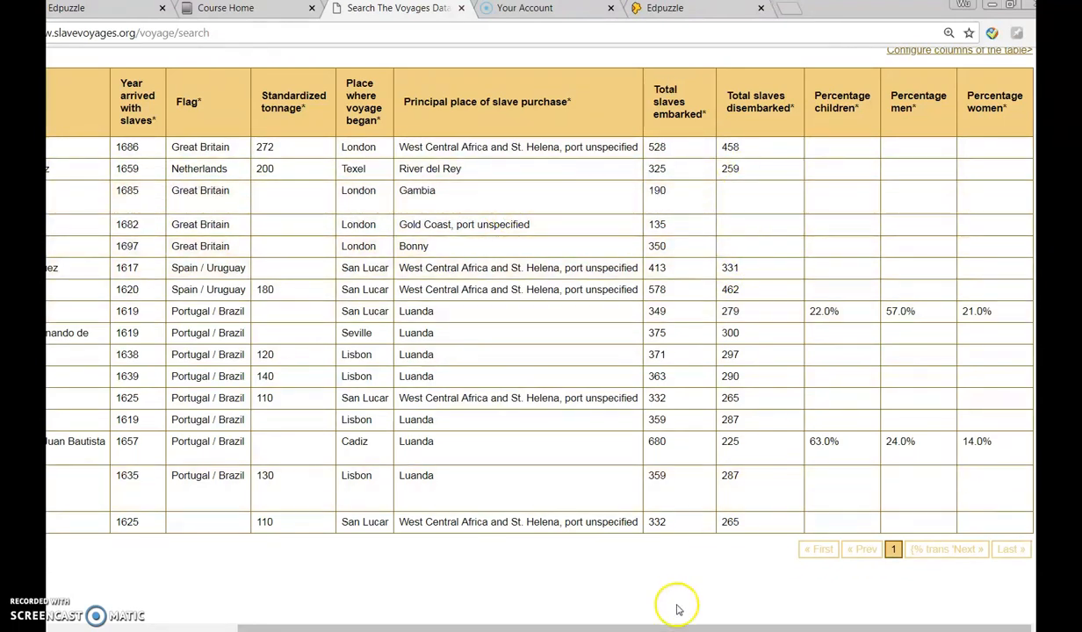
{"action": "left_click_drag", "start_coordinate": [582, 629], "coordinate": [278, 618]}
{"action": "scroll", "coordinate": [446, 310], "scroll_direction": "down", "scroll_amount": 1}
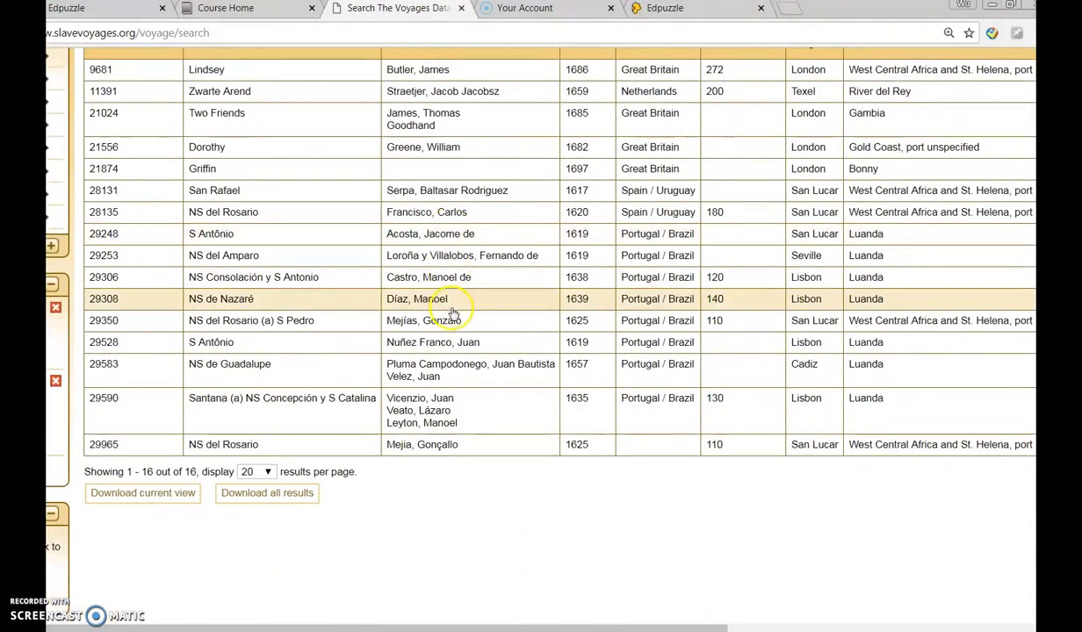
{"action": "left_click", "coordinate": [289, 495]}
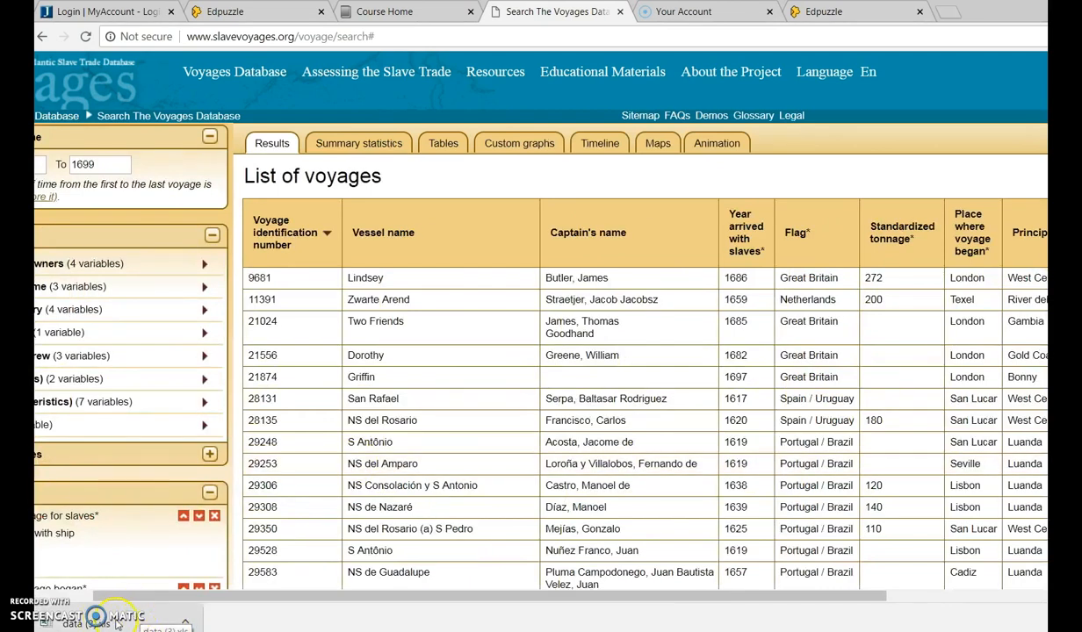
Step: Open the downloaded data (3).xls in Excel, maximize the window and enable editing
{"action": "left_click", "coordinate": [118, 622]}
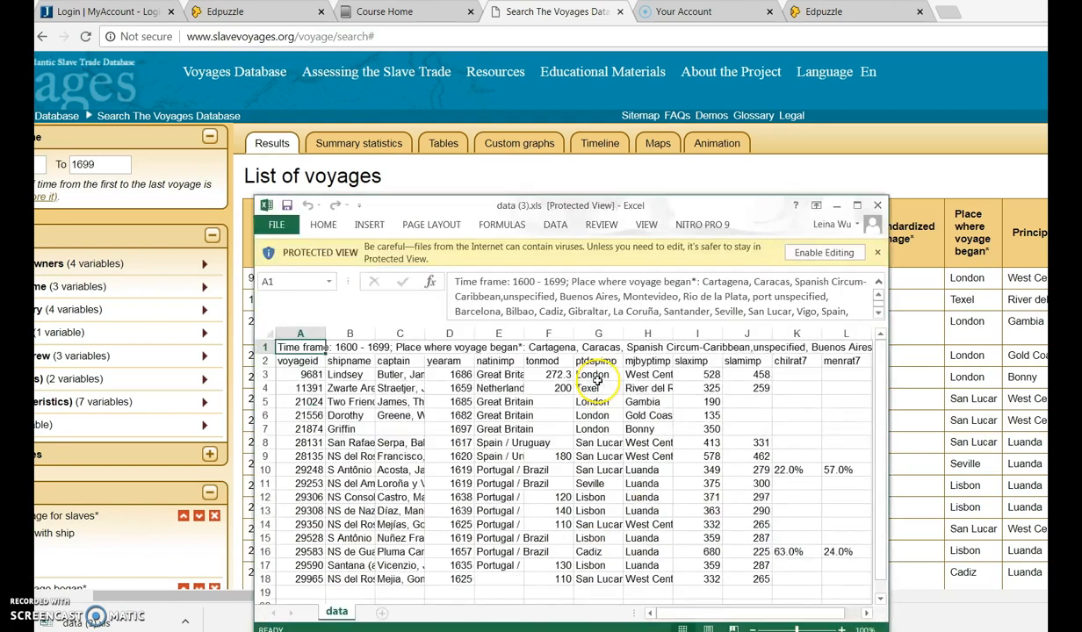
{"action": "left_click", "coordinate": [858, 207]}
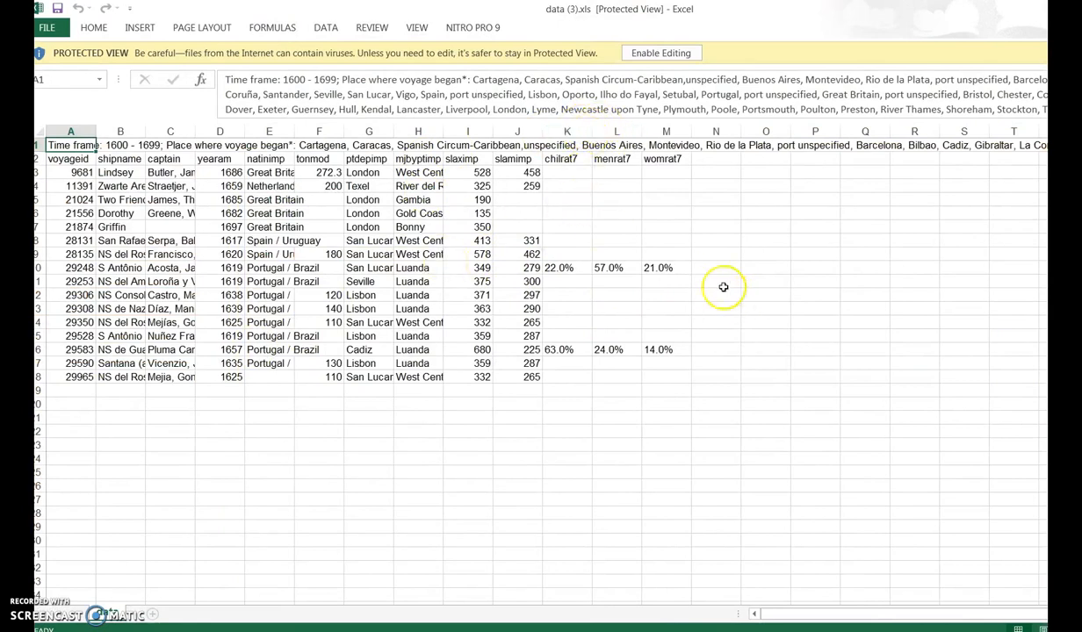
{"action": "left_click", "coordinate": [659, 55]}
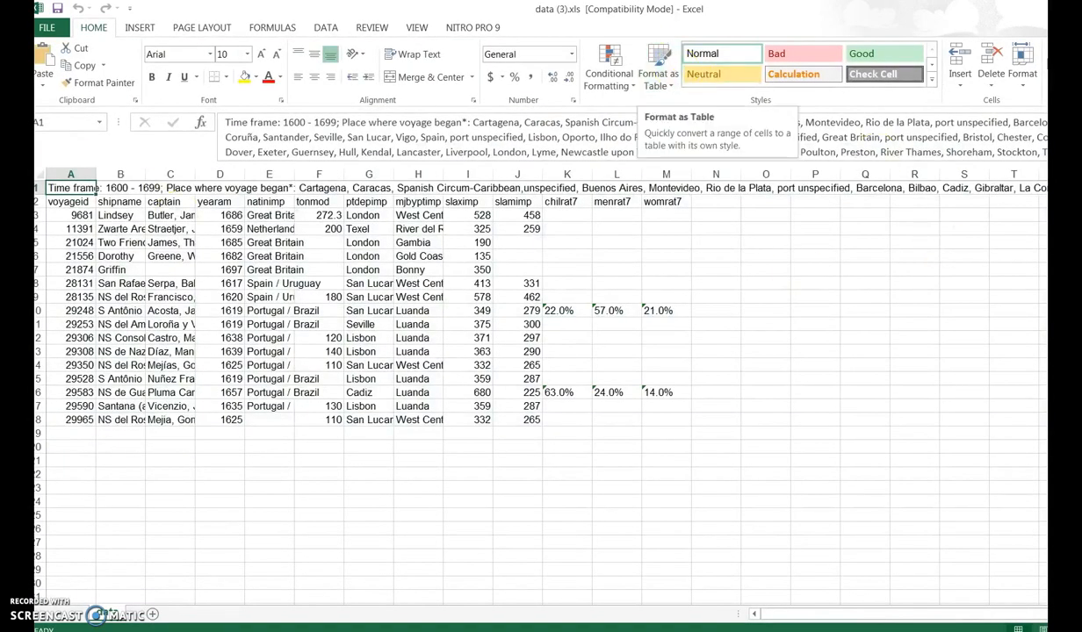
Step: Delete the first row containing the query description above the variable names and save the workbook
{"action": "left_click", "coordinate": [40, 188]}
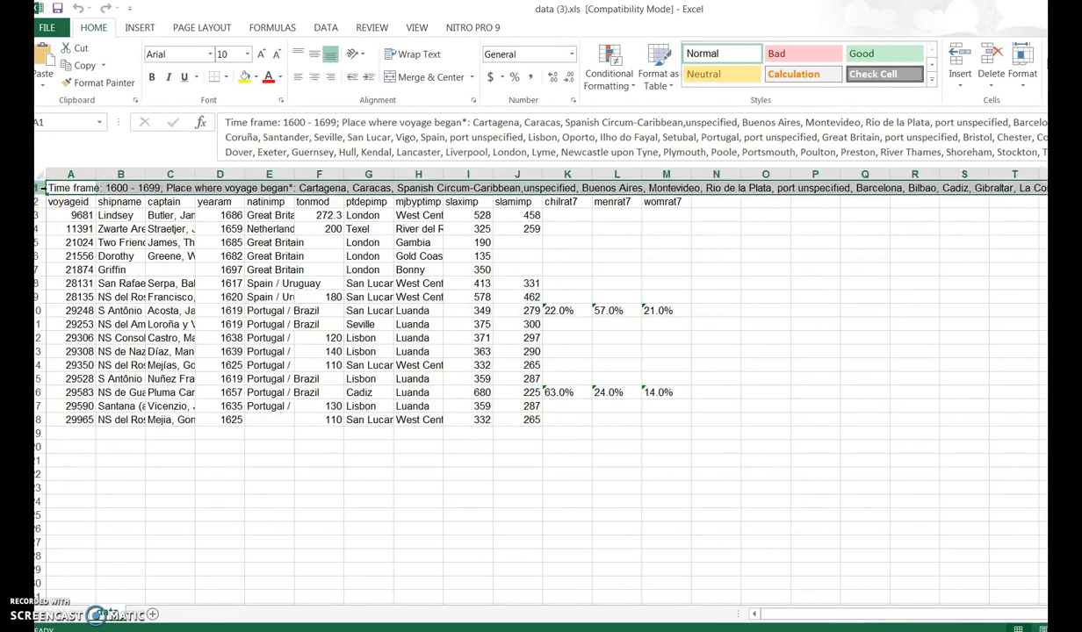
{"action": "left_click", "coordinate": [50, 187]}
{"action": "right_click", "coordinate": [43, 188]}
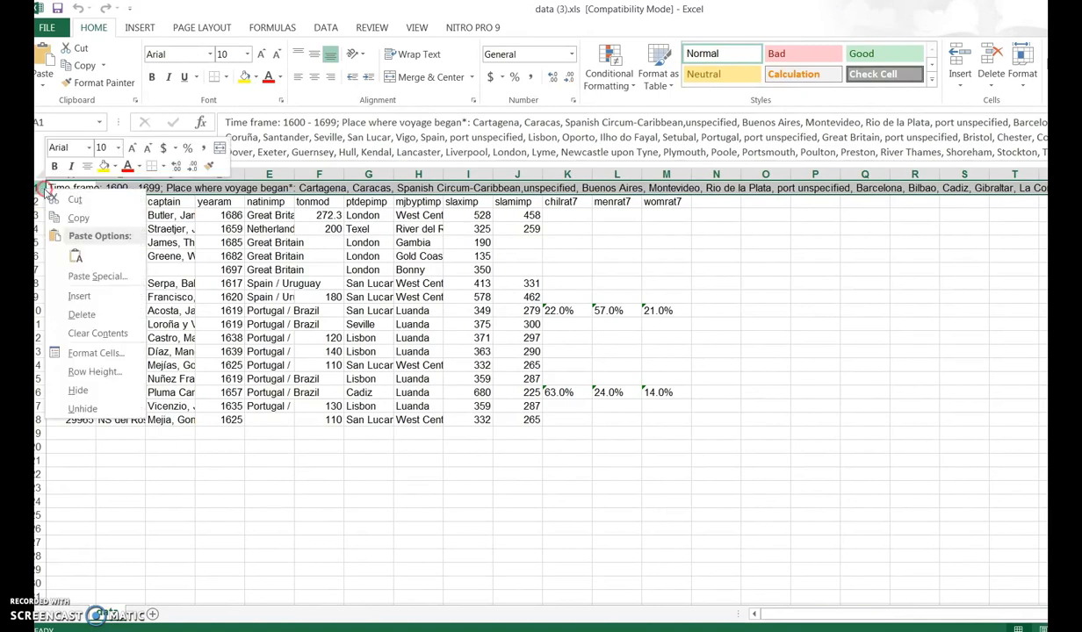
{"action": "left_click", "coordinate": [84, 314]}
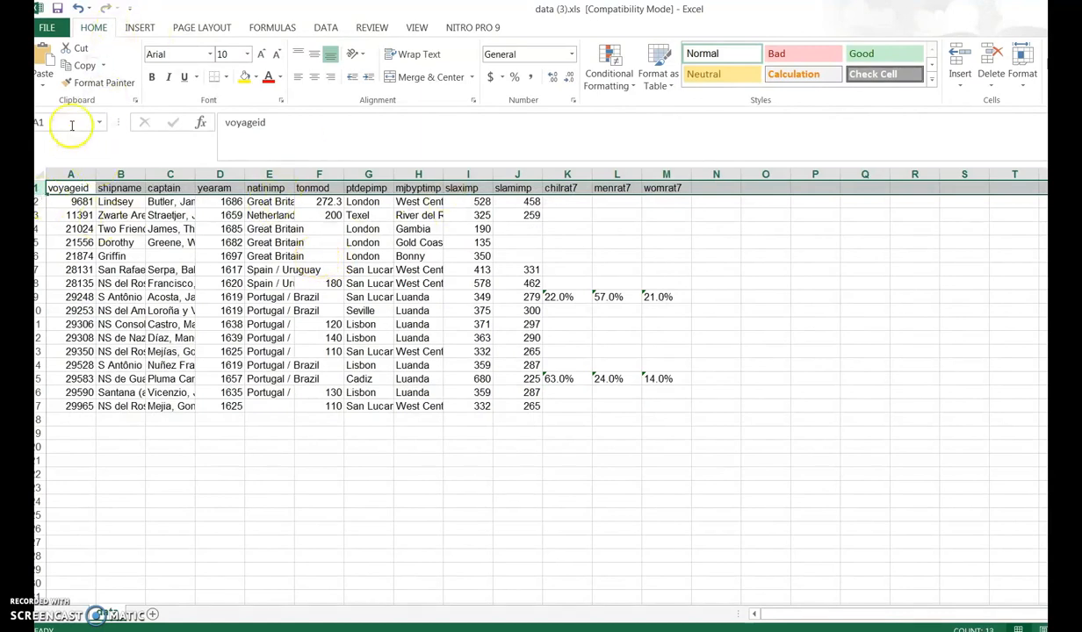
{"action": "left_click", "coordinate": [58, 9]}
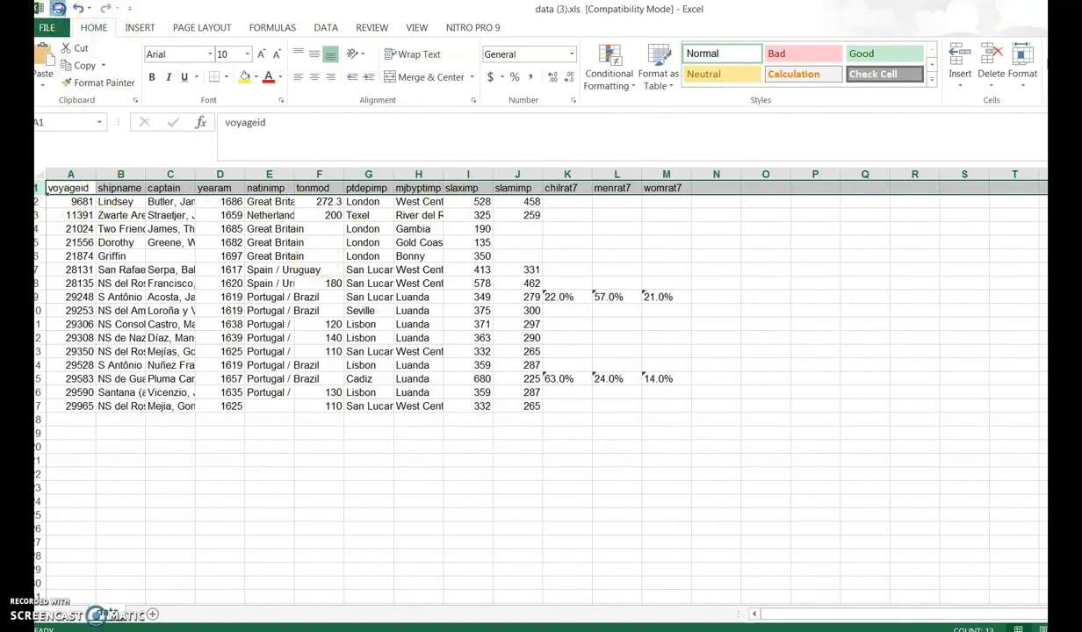
Step: Save a copy of the workbook as slave trade.xls in the Excel 97-2003 Workbook format
{"action": "left_click", "coordinate": [55, 29]}
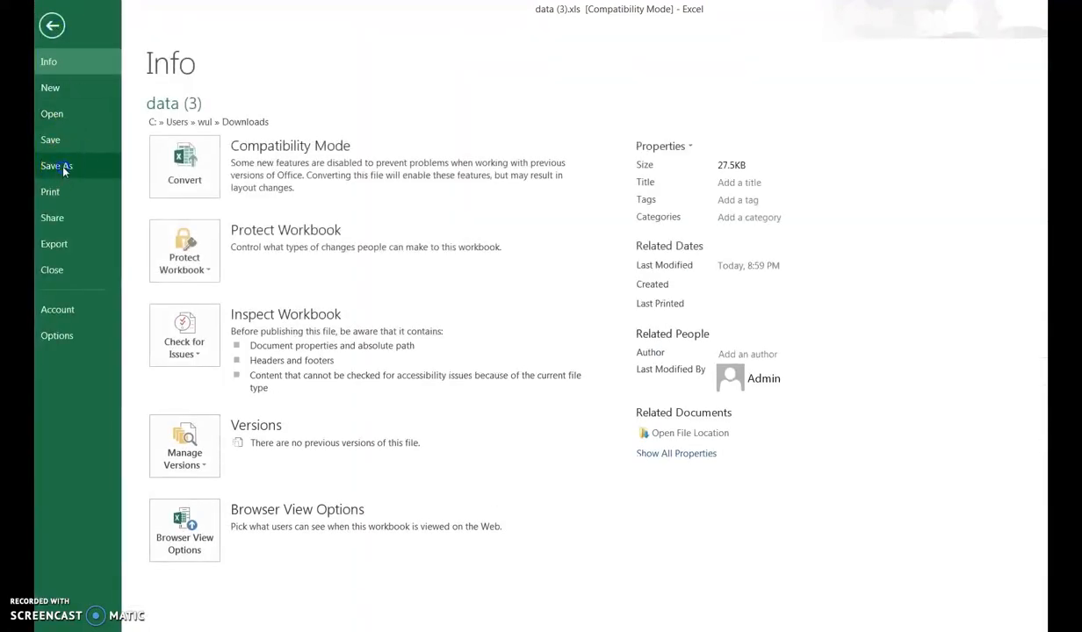
{"action": "left_click", "coordinate": [57, 165]}
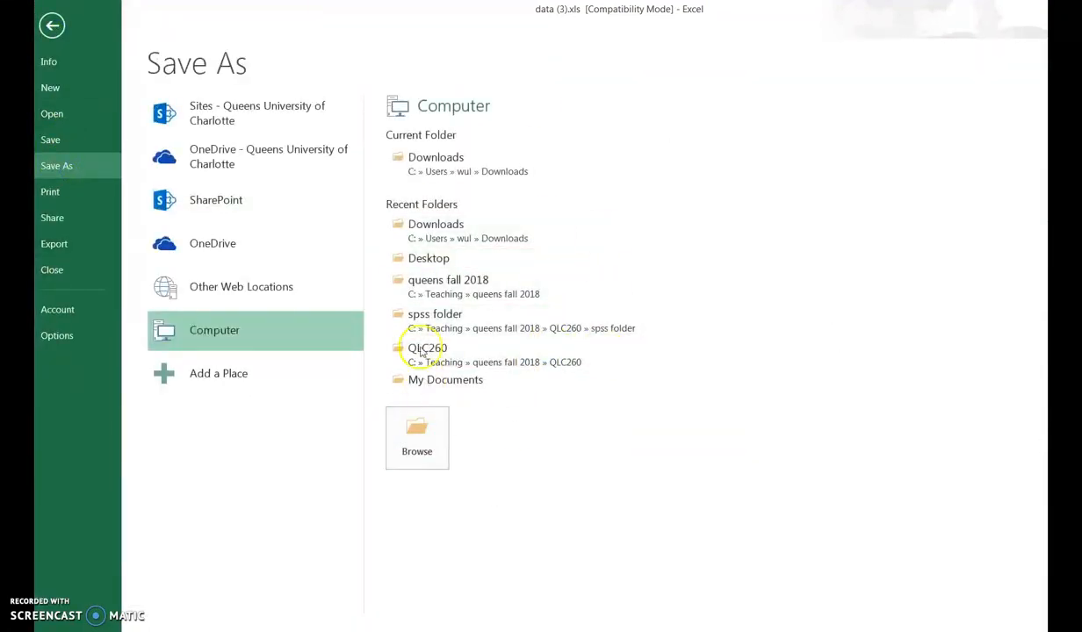
{"action": "left_click", "coordinate": [459, 260]}
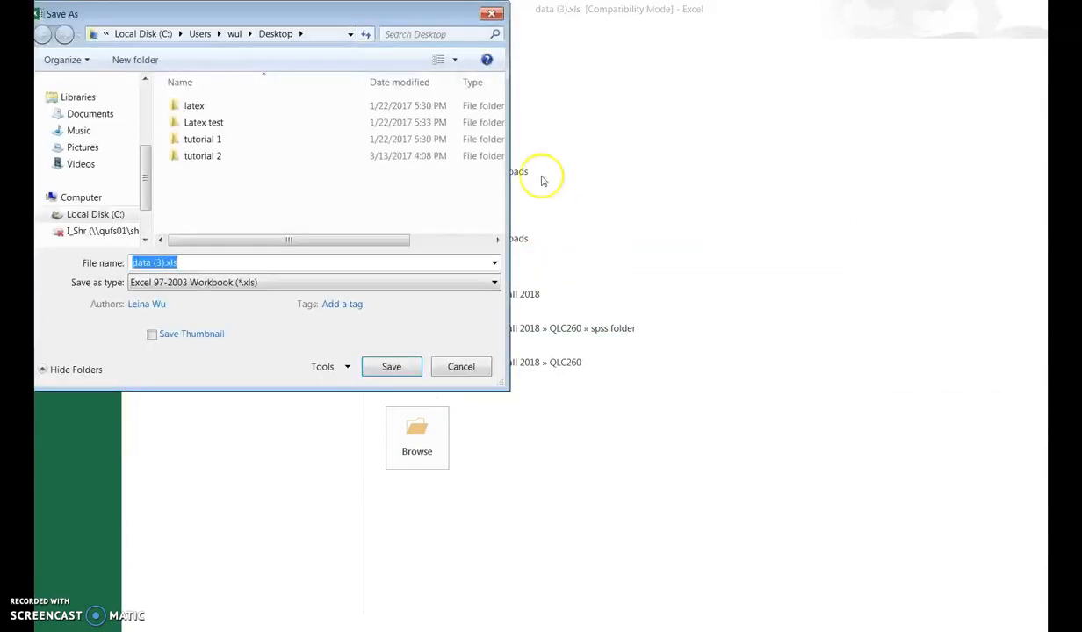
{"action": "left_click_drag", "start_coordinate": [146, 181], "coordinate": [145, 201]}
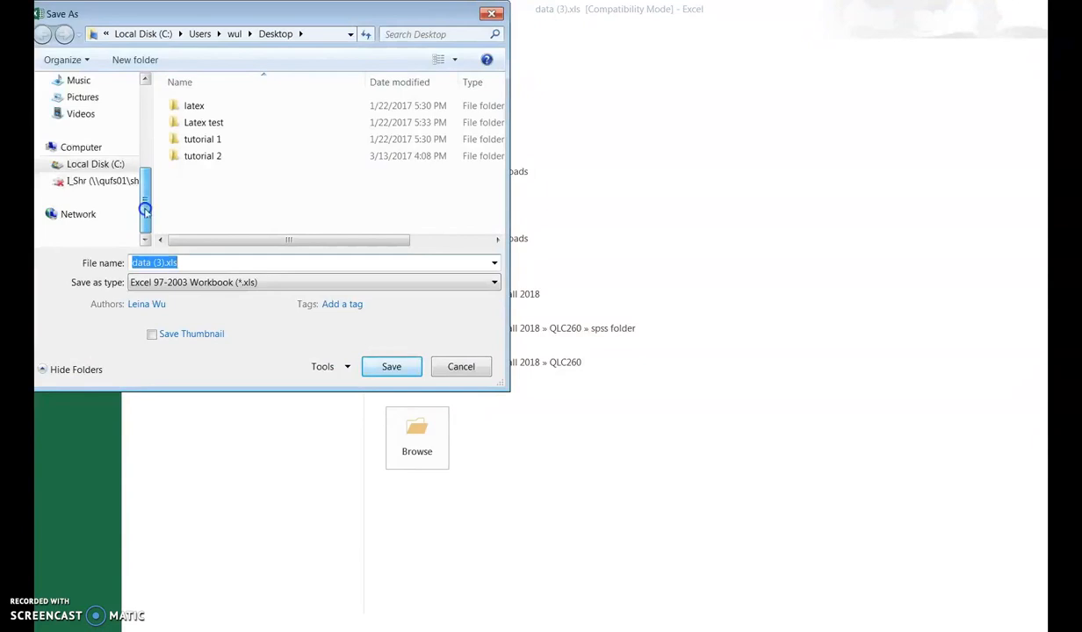
{"action": "left_click", "coordinate": [118, 164]}
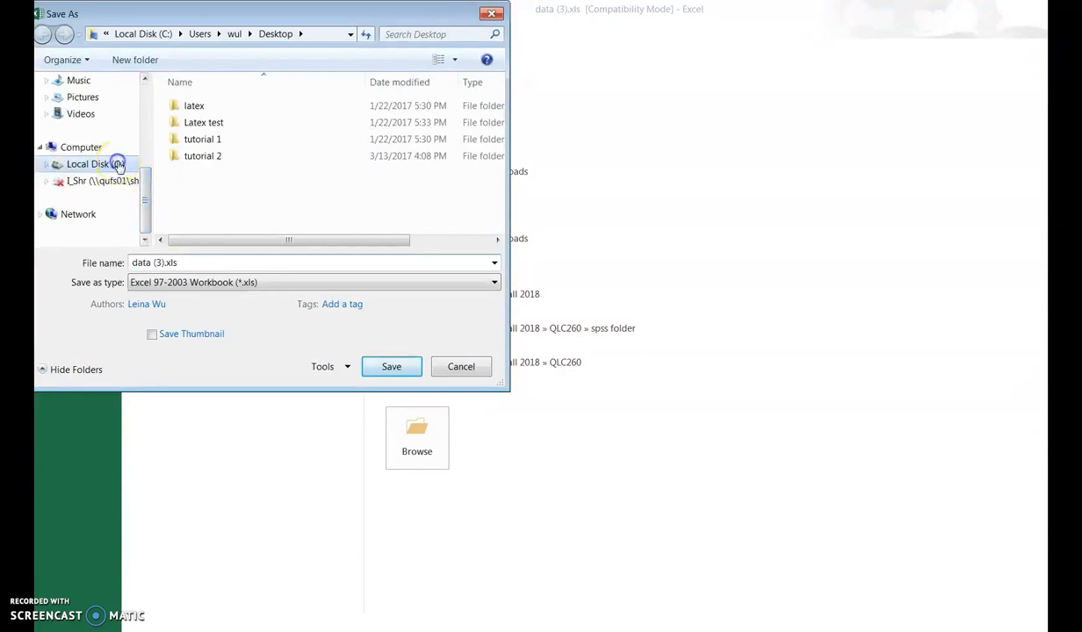
{"action": "left_click", "coordinate": [165, 263]}
{"action": "left_click", "coordinate": [164, 263]}
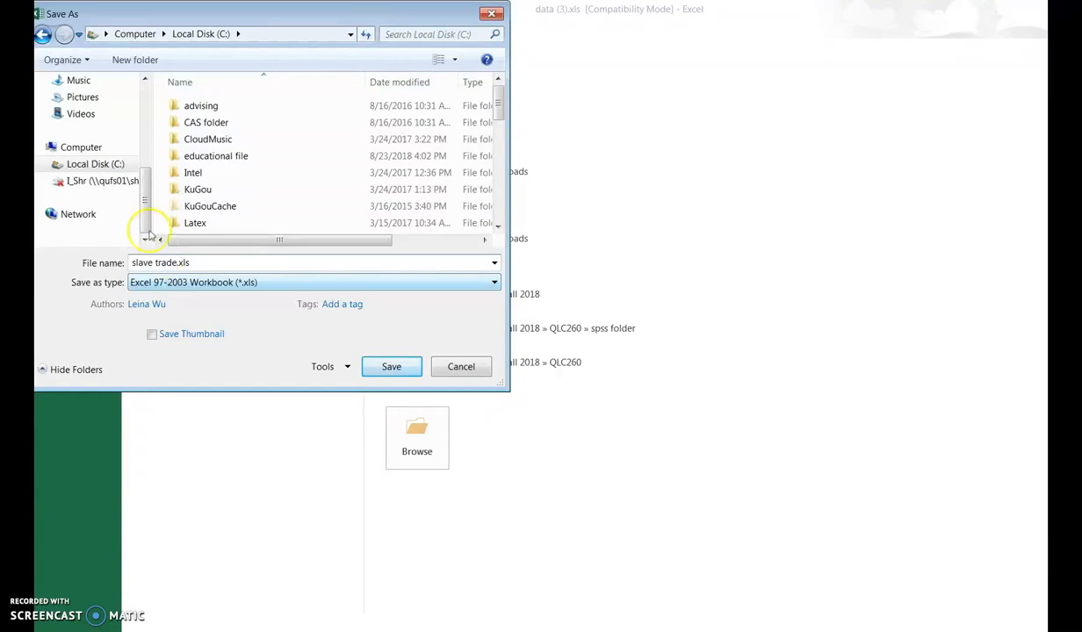
{"action": "left_click", "coordinate": [360, 363]}
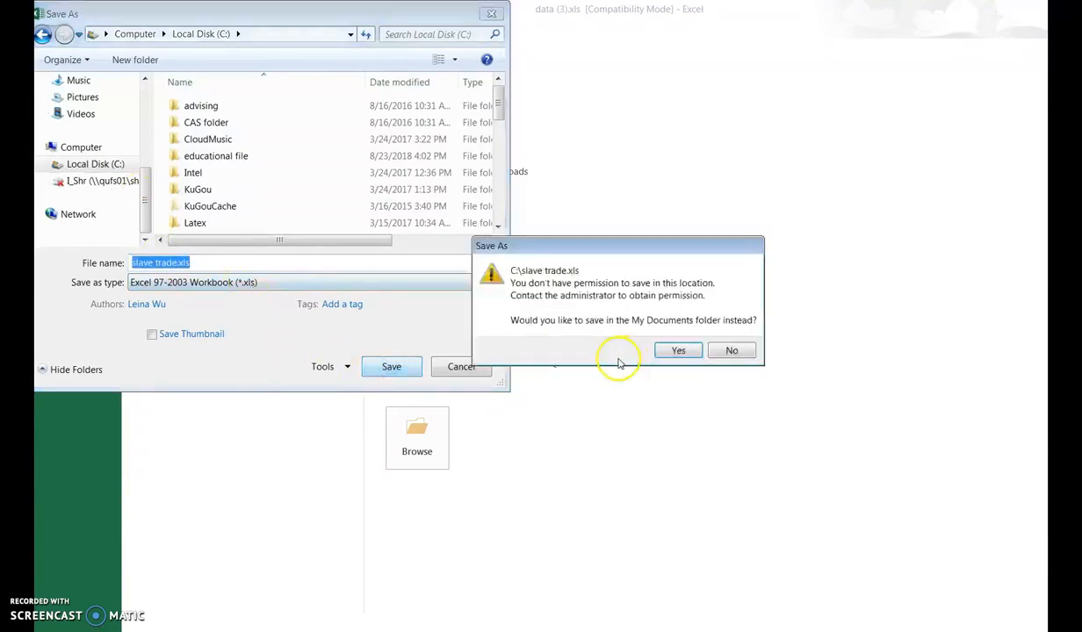
{"action": "left_click", "coordinate": [678, 352]}
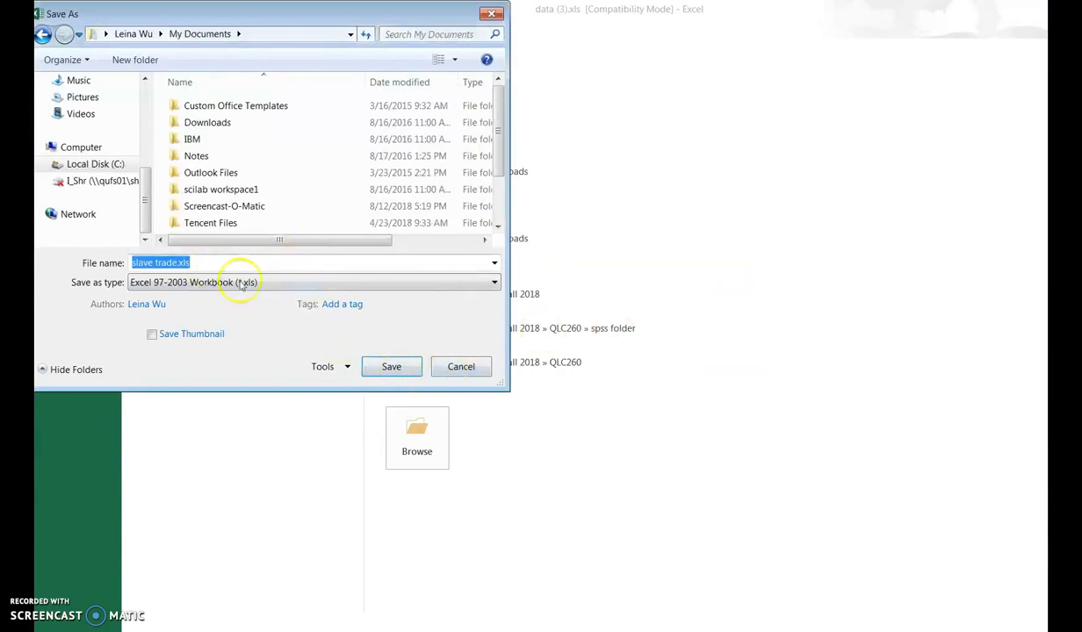
{"action": "left_click", "coordinate": [391, 366]}
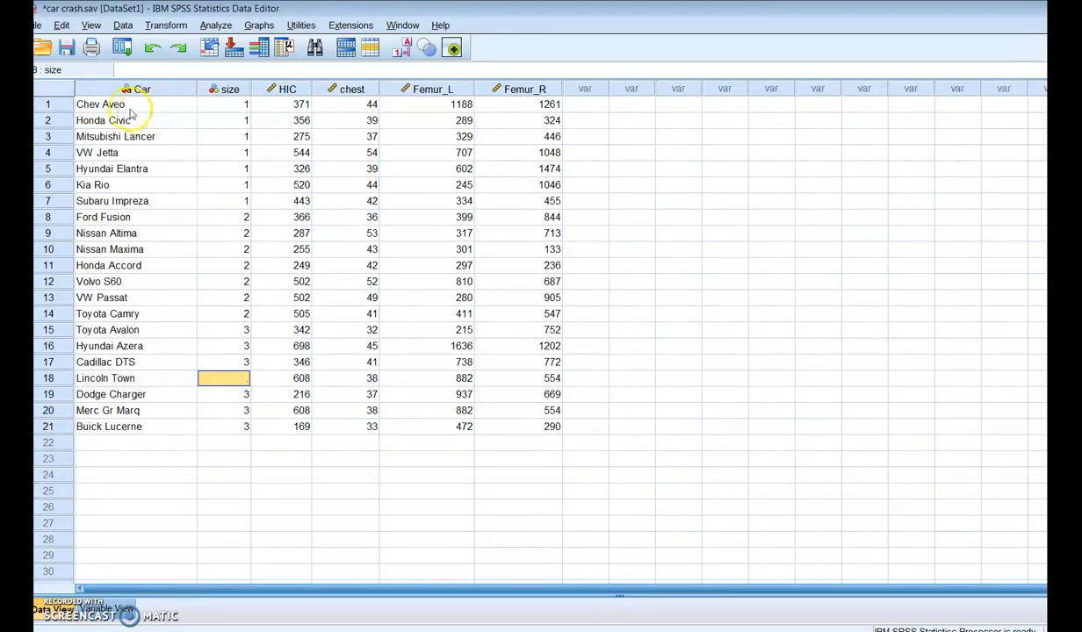
Step: Switch to SPSS Statistics and import slave trade.xls from the desktop, reading variable names from the first row of data
{"action": "left_click", "coordinate": [39, 25]}
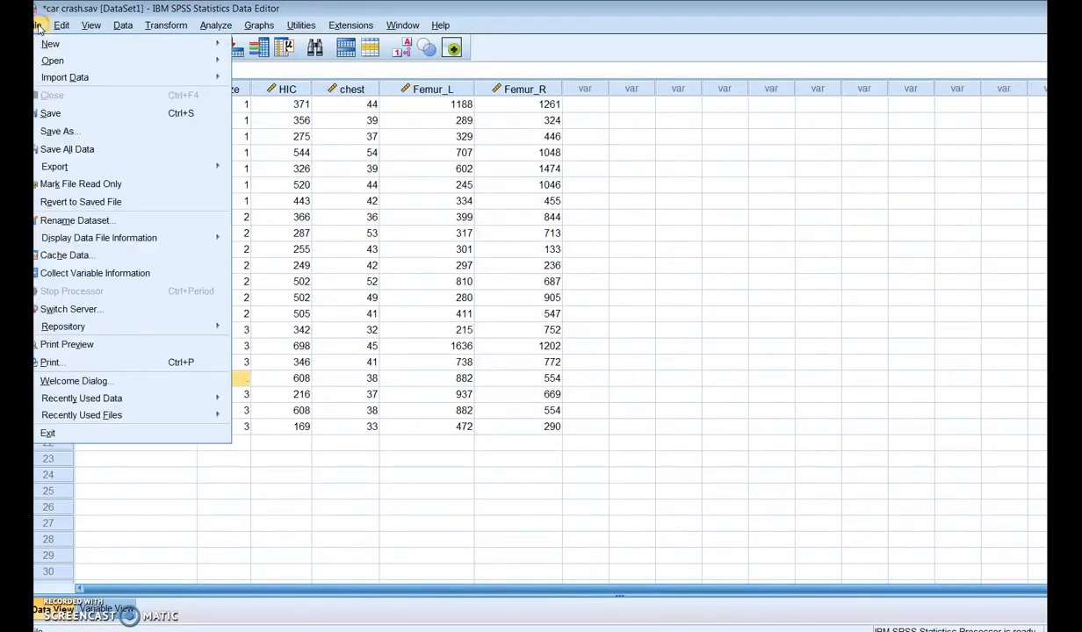
{"action": "mouse_move", "coordinate": [48, 81]}
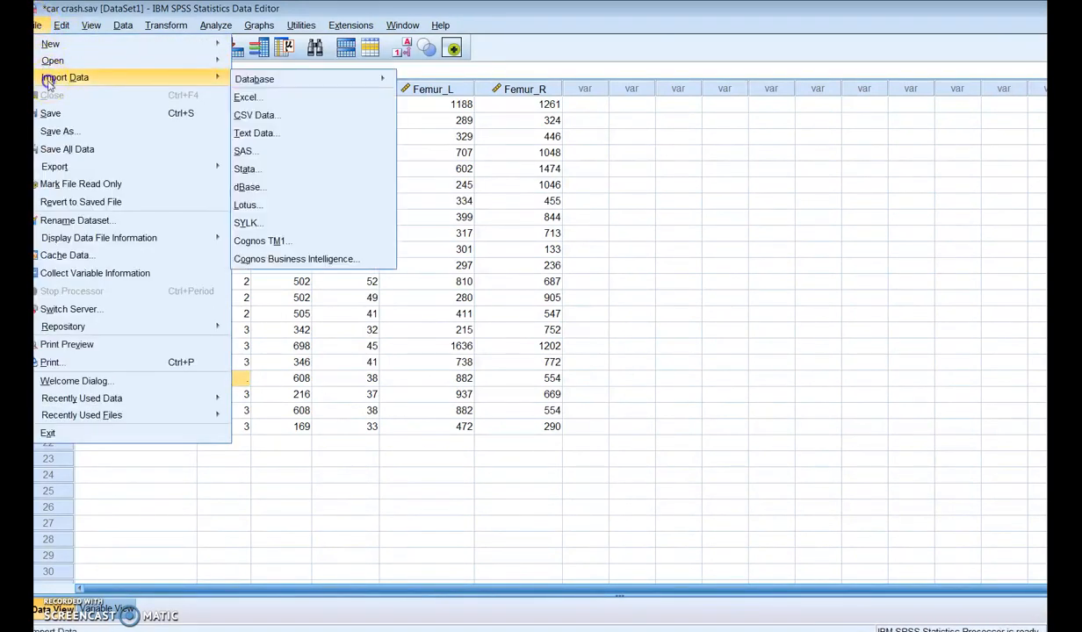
{"action": "left_click", "coordinate": [250, 100]}
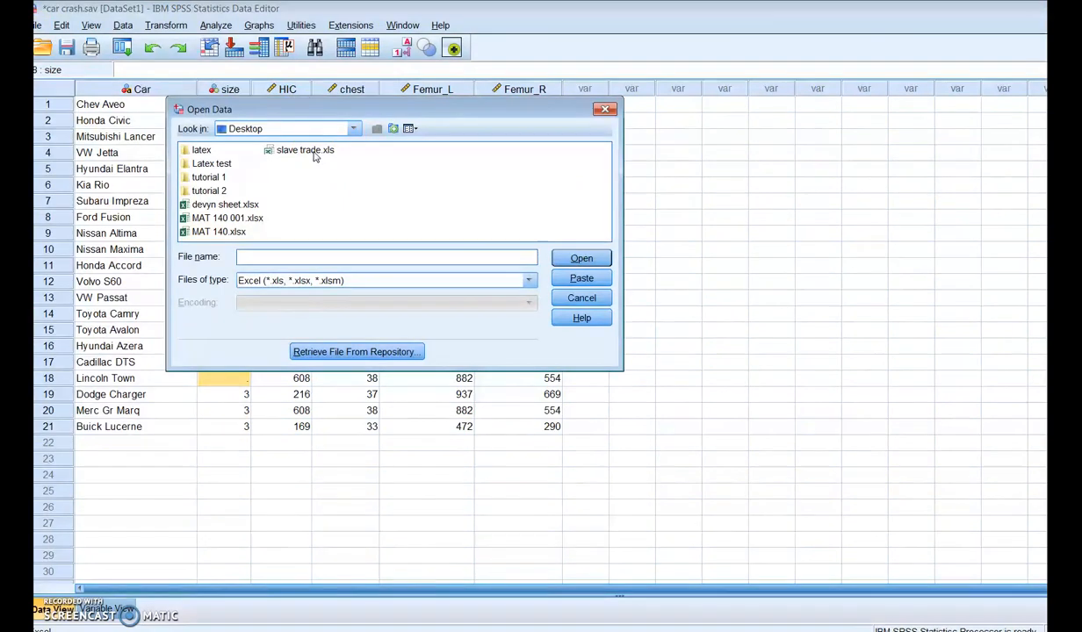
{"action": "left_click", "coordinate": [286, 161]}
{"action": "left_click", "coordinate": [297, 151]}
{"action": "left_click", "coordinate": [580, 259]}
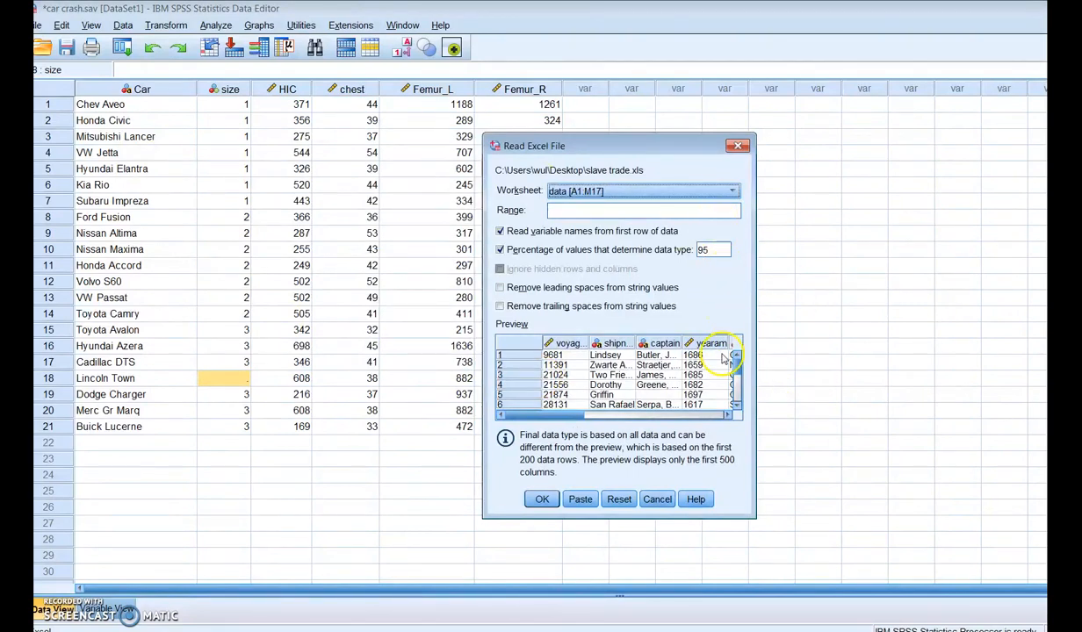
{"action": "left_click_drag", "start_coordinate": [665, 418], "coordinate": [540, 417]}
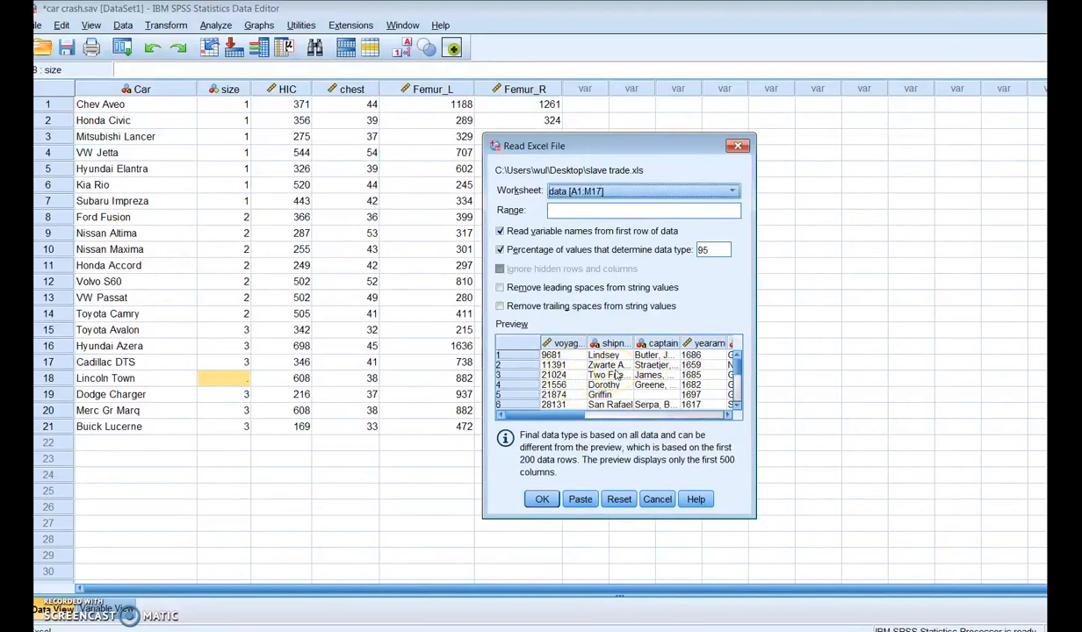
{"action": "left_click", "coordinate": [542, 498]}
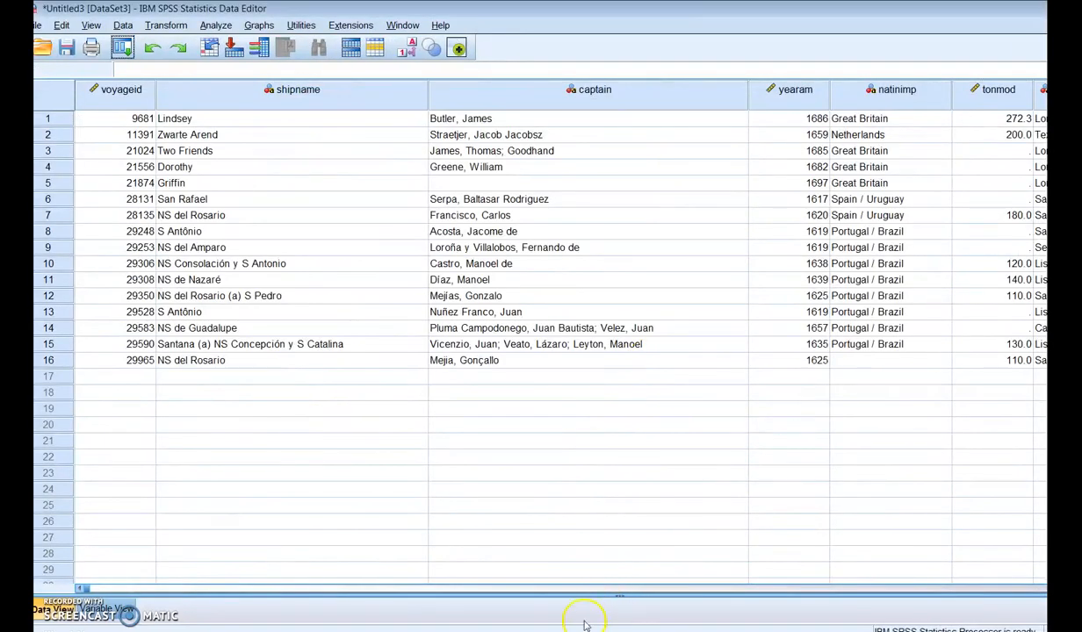
Step: Examine the imported voyage records across all columns and compare them with the type assigned to each variable
{"action": "left_click", "coordinate": [606, 592]}
{"action": "mouse_move", "coordinate": [650, 594]}
{"action": "left_mouse_down"}
{"action": "mouse_move", "coordinate": [194, 554]}
{"action": "mouse_move", "coordinate": [720, 584]}
{"action": "mouse_move", "coordinate": [665, 588]}
{"action": "left_mouse_up"}
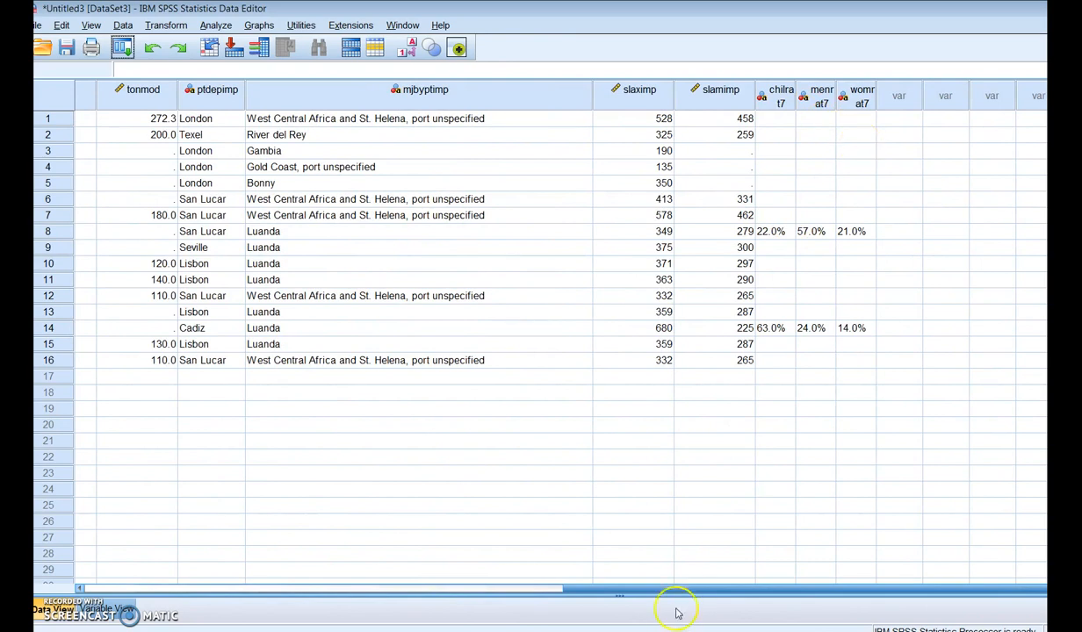
{"action": "left_click_drag", "start_coordinate": [676, 586], "coordinate": [193, 579]}
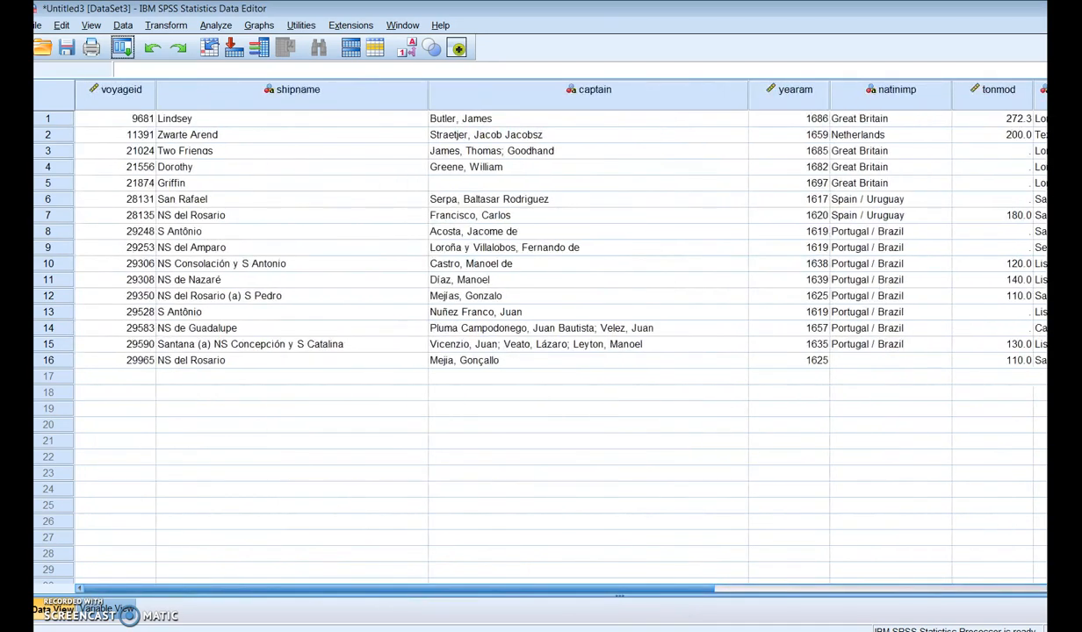
{"action": "left_click", "coordinate": [107, 608]}
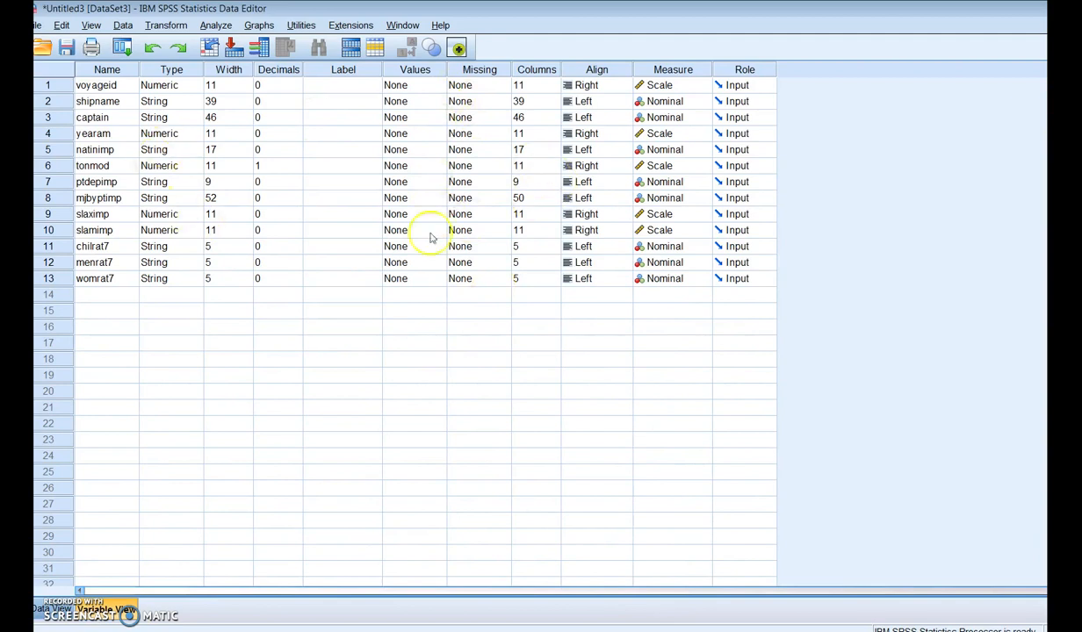
{"action": "left_click", "coordinate": [172, 103]}
{"action": "left_click", "coordinate": [51, 606]}
{"action": "left_click_drag", "start_coordinate": [458, 588], "coordinate": [384, 598]}
{"action": "left_click_drag", "start_coordinate": [300, 593], "coordinate": [741, 583]}
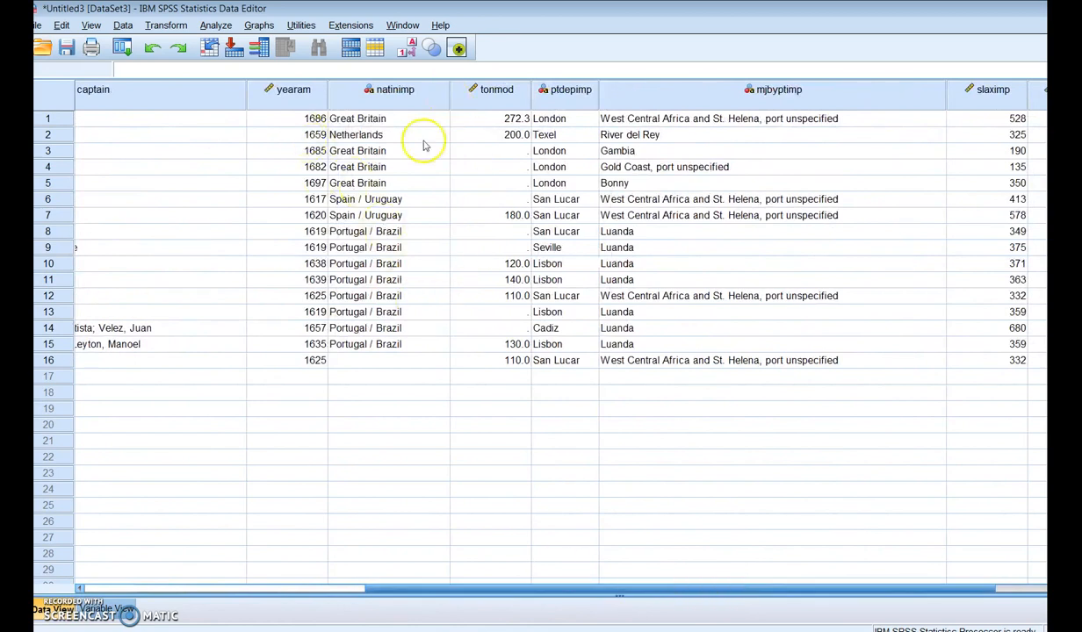
Step: Consult the Voyages website's variable list and label voyageid "voyage identification number" and natinimp "flag"
{"action": "left_click", "coordinate": [109, 607]}
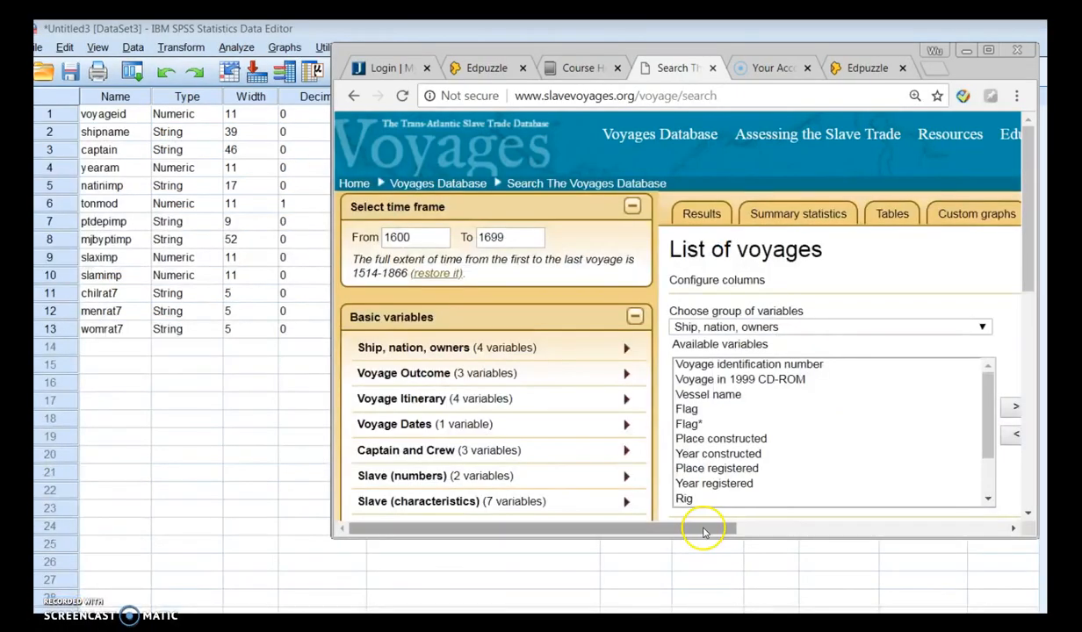
{"action": "left_click_drag", "start_coordinate": [703, 531], "coordinate": [960, 509]}
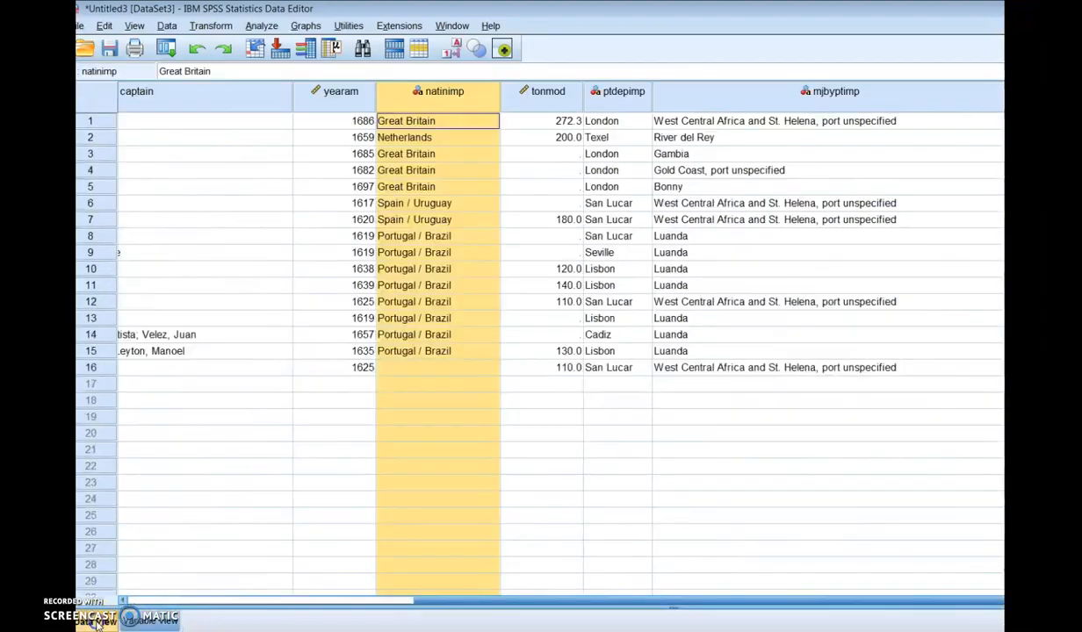
Step: Run a Frequencies analysis on the variable flag [natinimp] with frequency tables displayed
{"action": "left_click", "coordinate": [95, 619]}
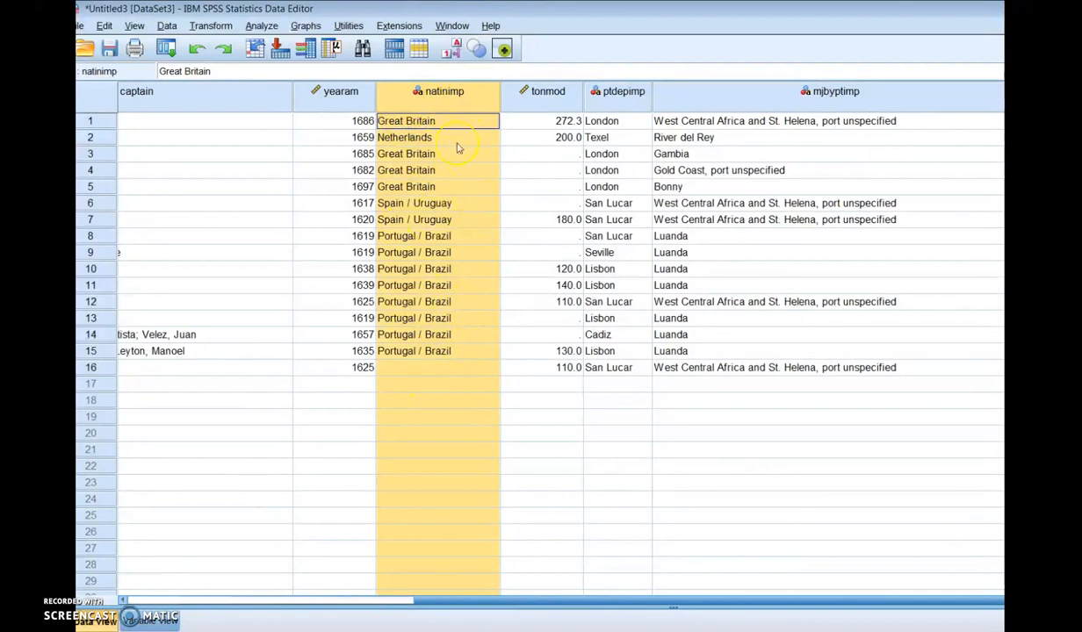
{"action": "left_click", "coordinate": [260, 25]}
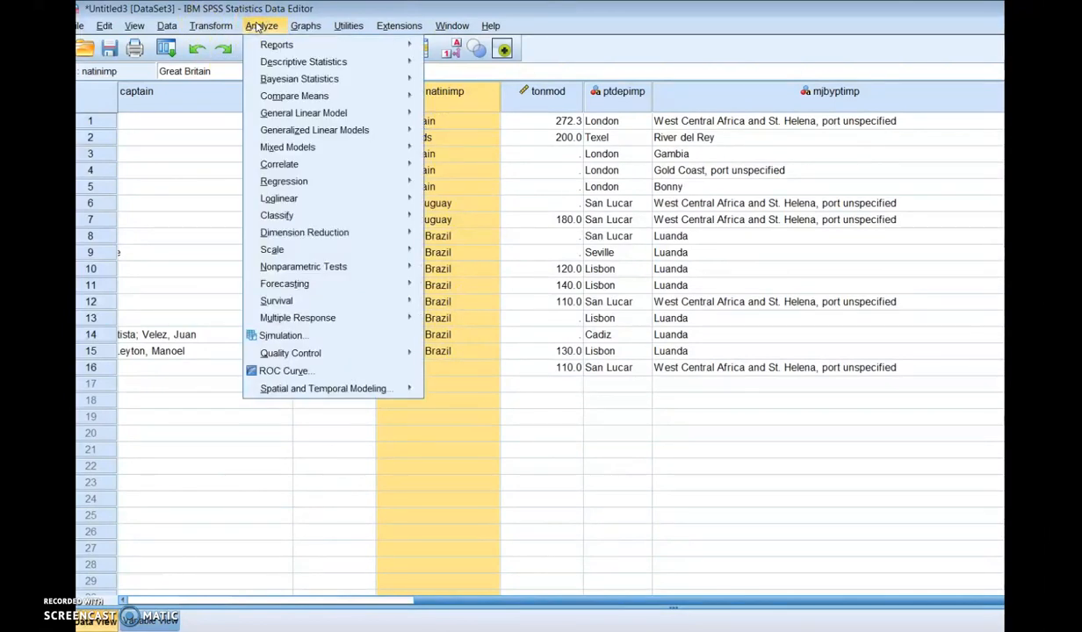
{"action": "mouse_move", "coordinate": [288, 65]}
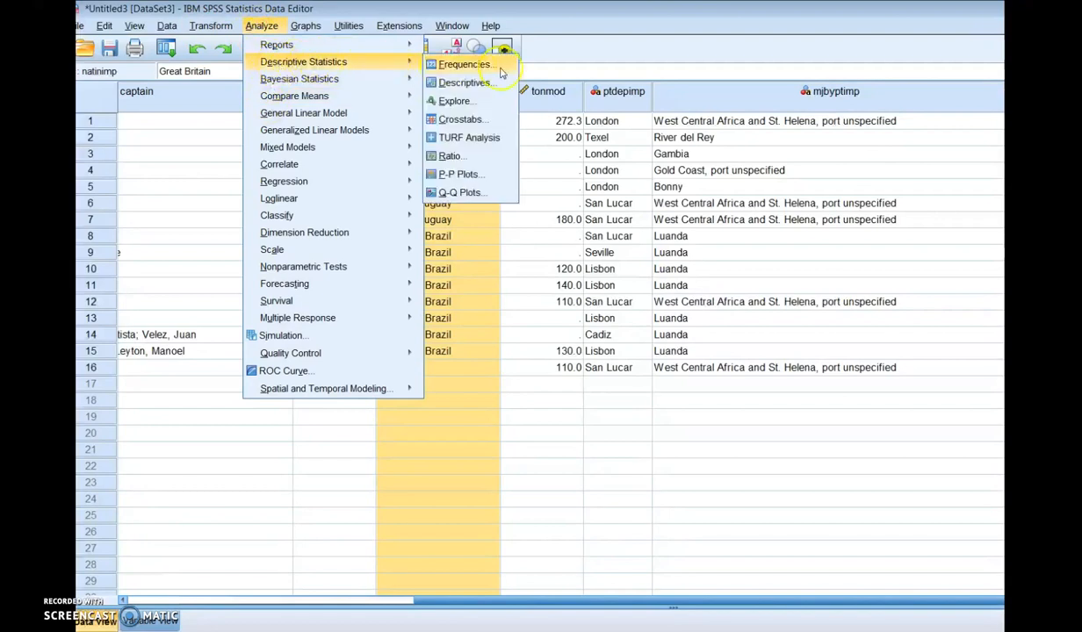
{"action": "left_click", "coordinate": [465, 65]}
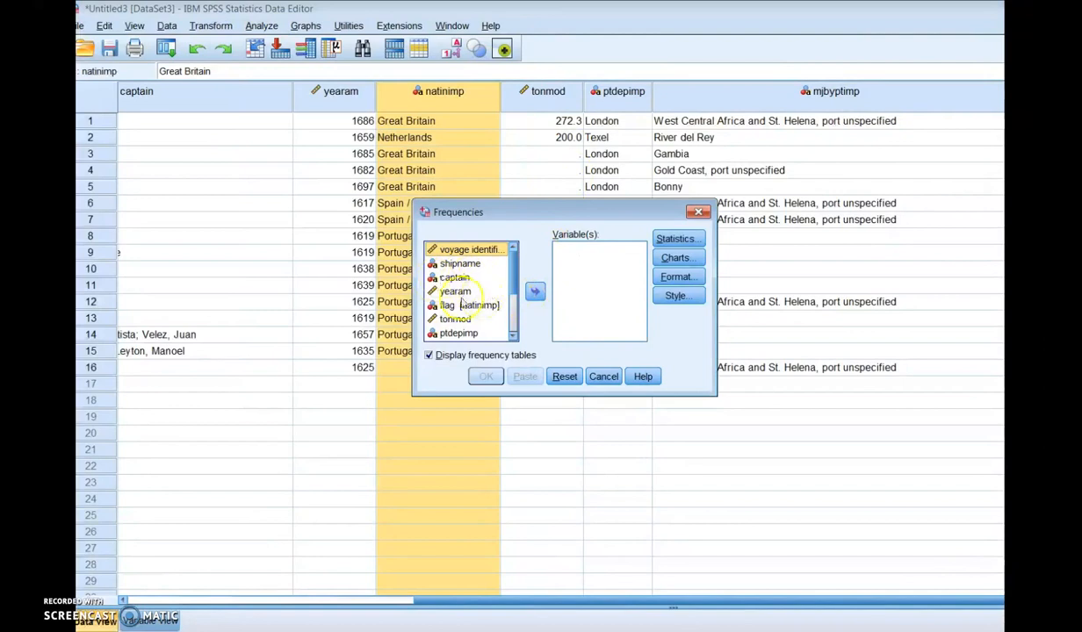
{"action": "left_click", "coordinate": [456, 305]}
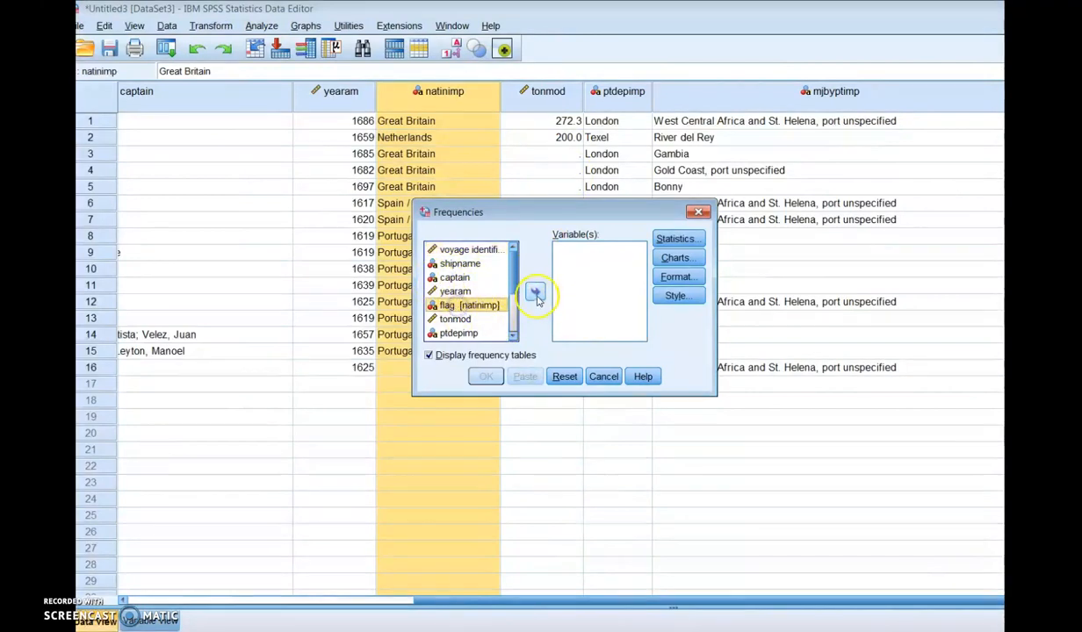
{"action": "left_click", "coordinate": [535, 290]}
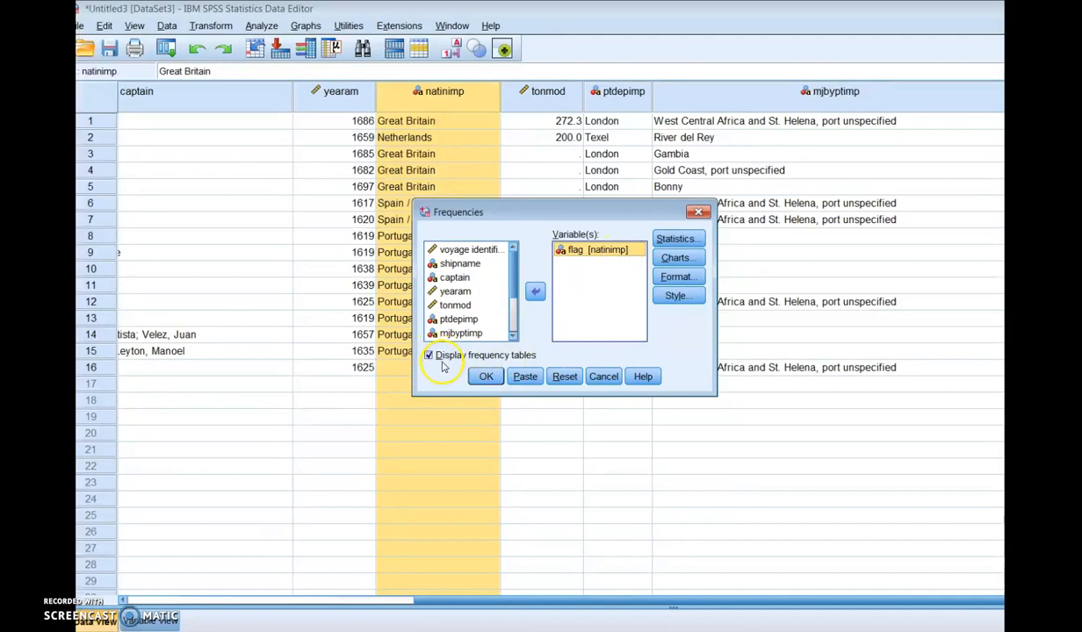
{"action": "left_click", "coordinate": [484, 376]}
Step: Examine the flag statistics and frequency table in the output, then minimize the output window
{"action": "left_click_drag", "start_coordinate": [570, 107], "coordinate": [434, 27]}
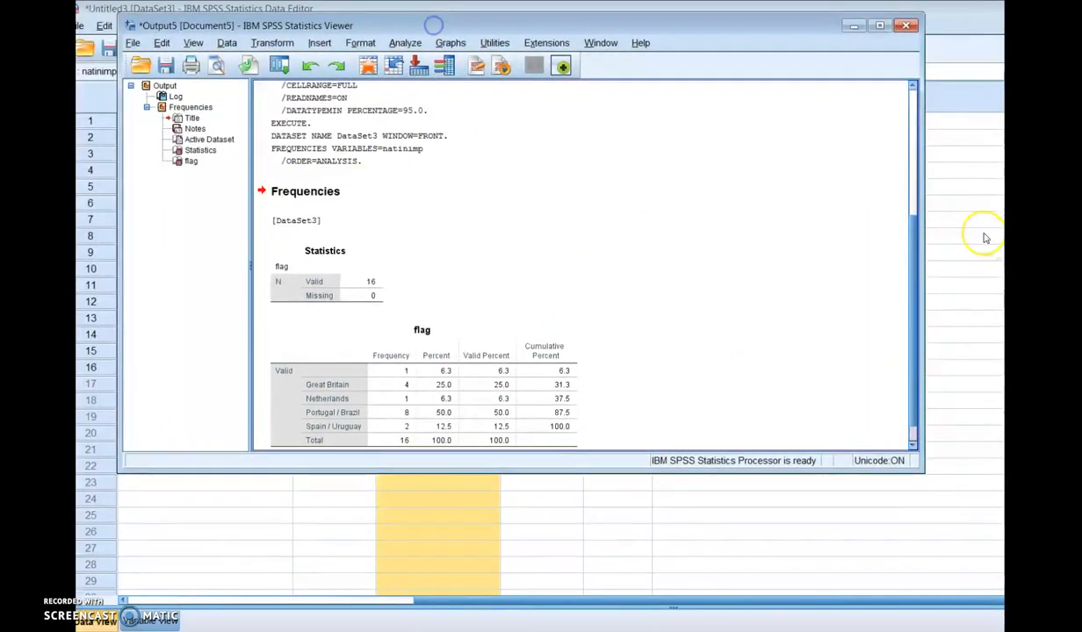
{"action": "left_click", "coordinate": [912, 213]}
{"action": "left_click_drag", "start_coordinate": [911, 215], "coordinate": [906, 396]}
{"action": "left_click", "coordinate": [350, 242]}
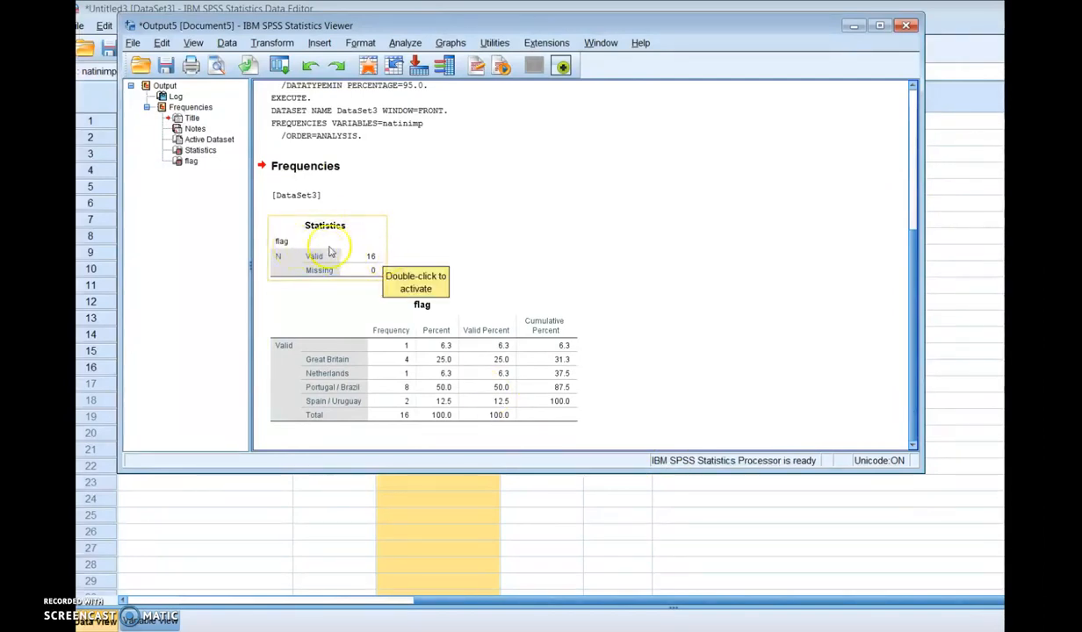
{"action": "left_click", "coordinate": [479, 270]}
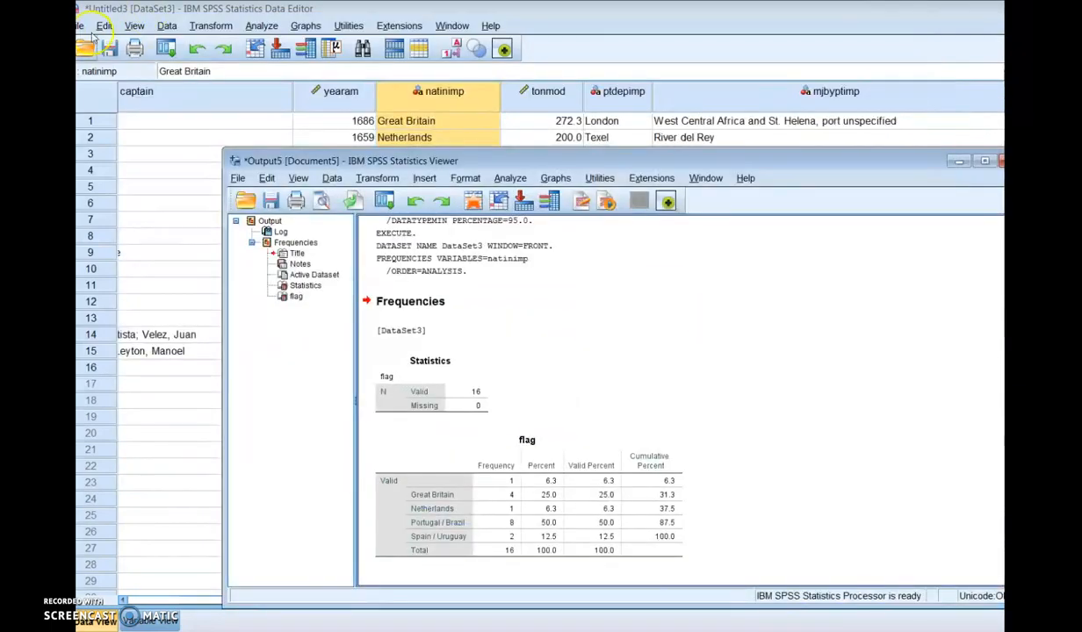
{"action": "left_click_drag", "start_coordinate": [898, 160], "coordinate": [755, 149]}
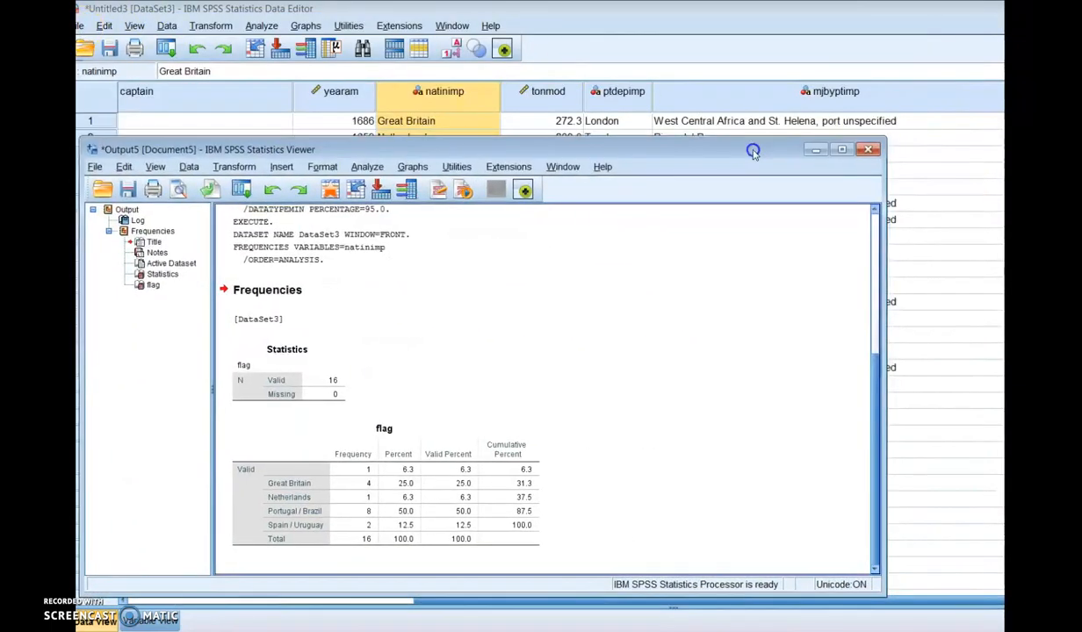
{"action": "left_click", "coordinate": [815, 151]}
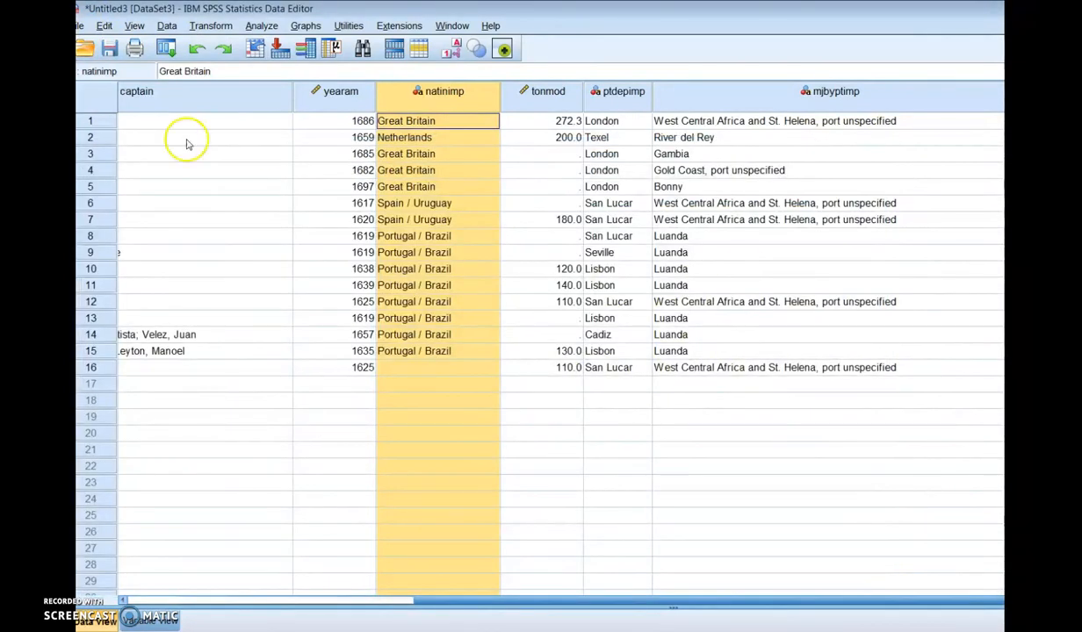
Step: Save the dataset on the desktop as slave trade in SPSS Statistics (*.sav) format
{"action": "left_click", "coordinate": [79, 26]}
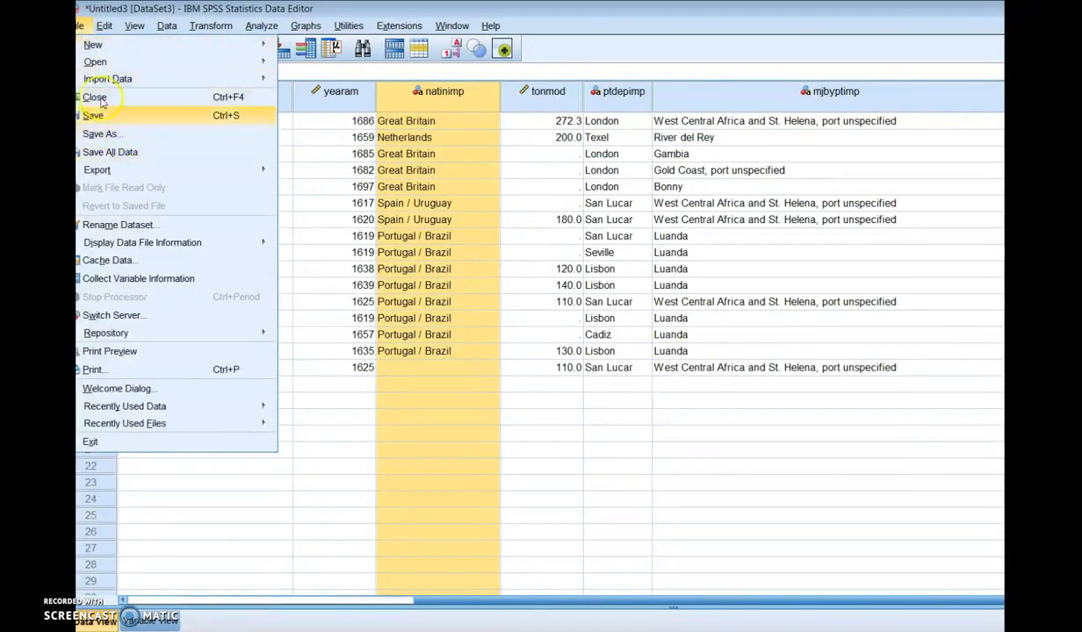
{"action": "left_click", "coordinate": [124, 135]}
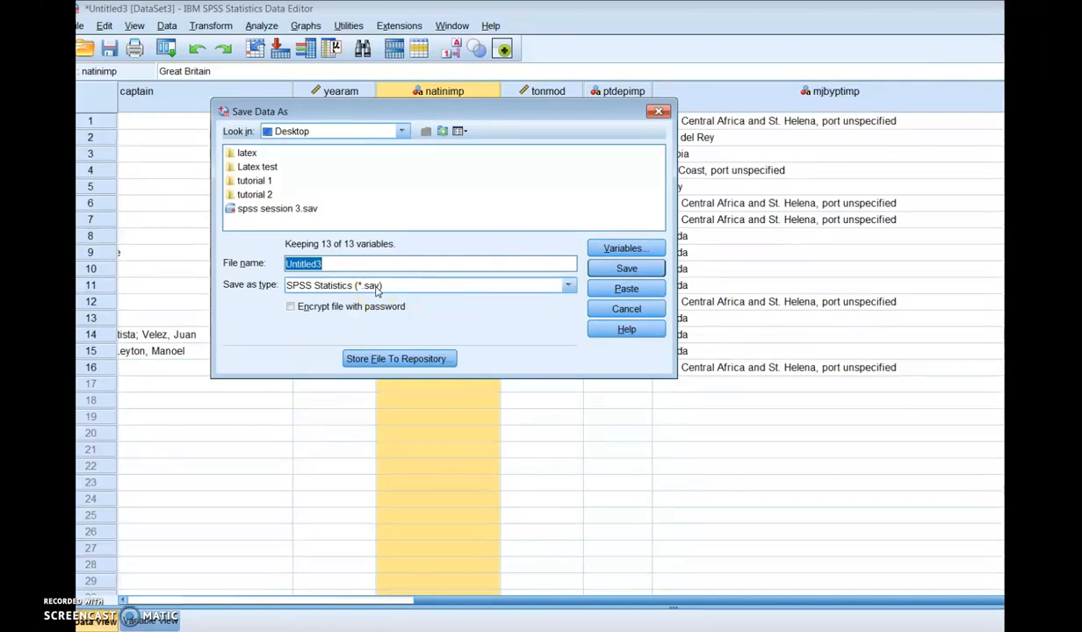
{"action": "type", "text": "t"}
{"action": "type", "text": "alve"}
{"action": "key", "text": "BackSpace"}
{"action": "key", "text": "BackSpace"}
{"action": "key", "text": "BackSpace"}
{"action": "key", "text": "BackSpace"}
{"action": "key", "text": "BackSpace"}
{"action": "type", "text": "la"}
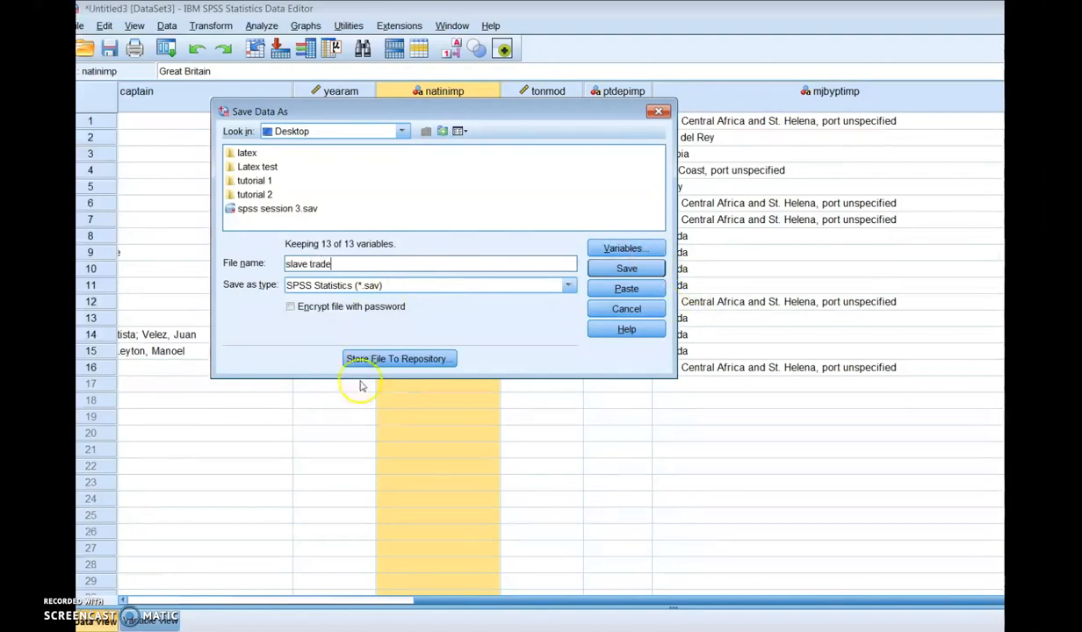
{"action": "left_click", "coordinate": [624, 270]}
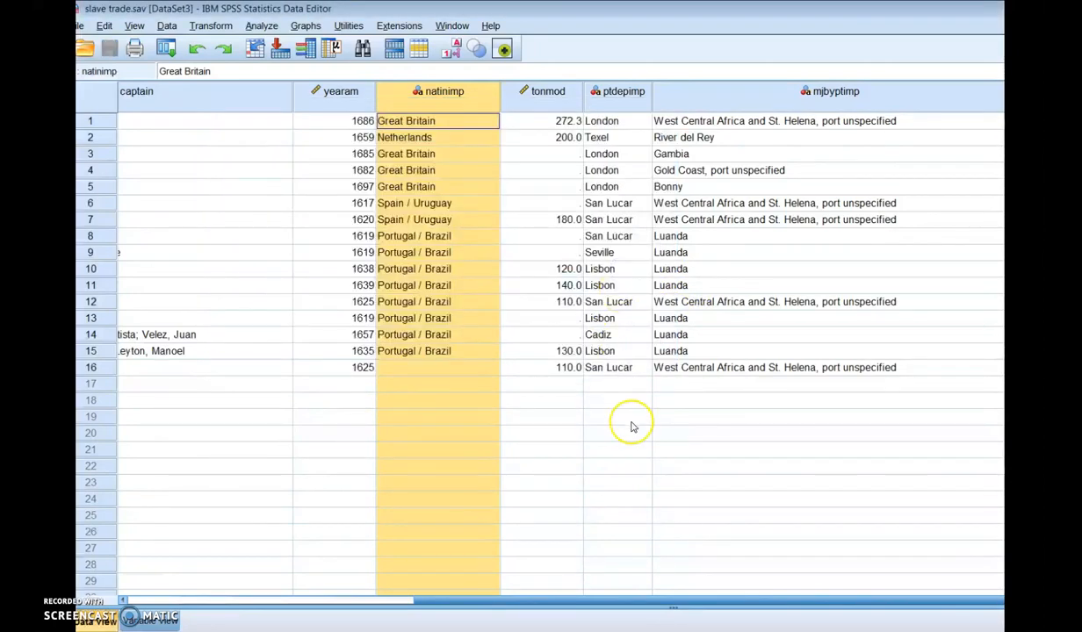